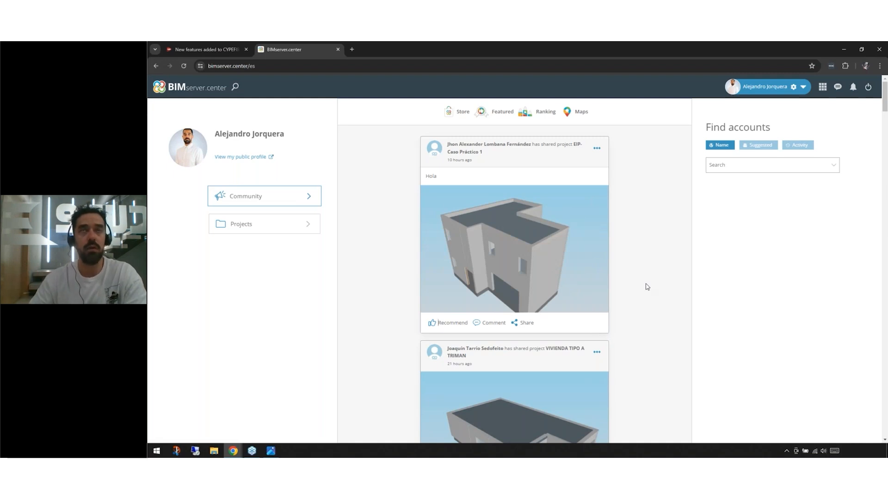
Step: Open the Warehouse - Automatic extinguishing system practical example, read through its statement and create a project from it
left_click(822, 88)
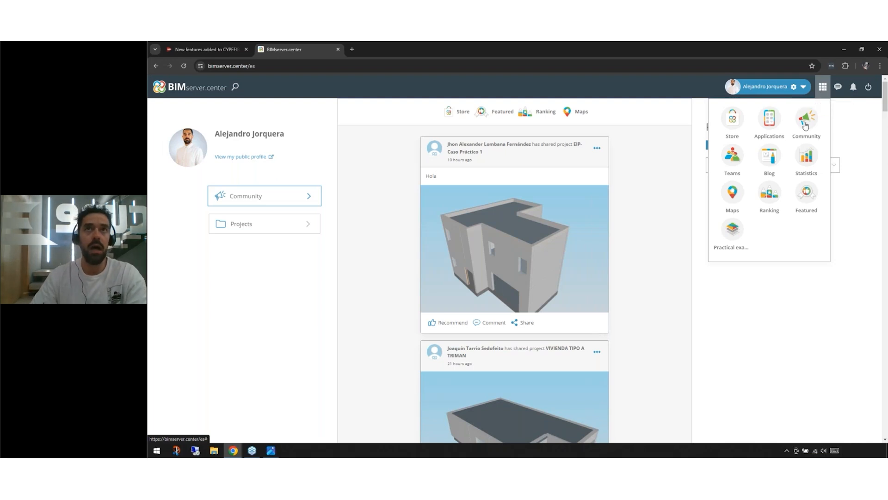
left_click(740, 237)
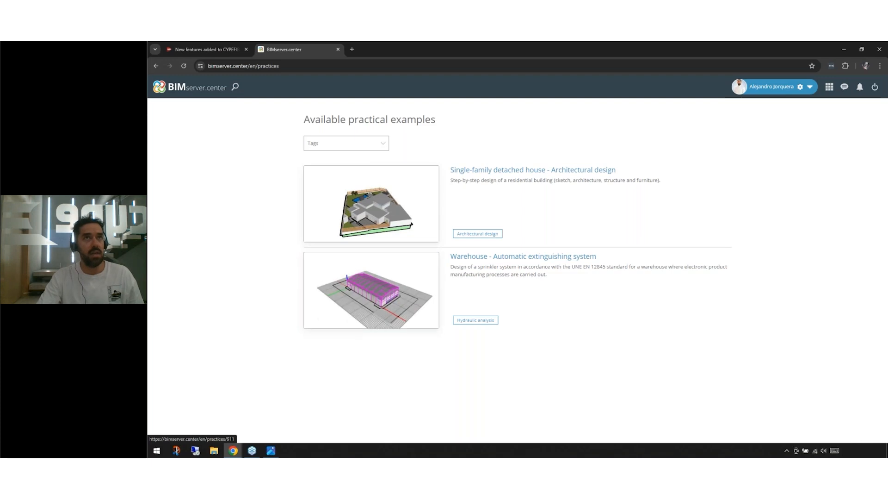
left_click(379, 304)
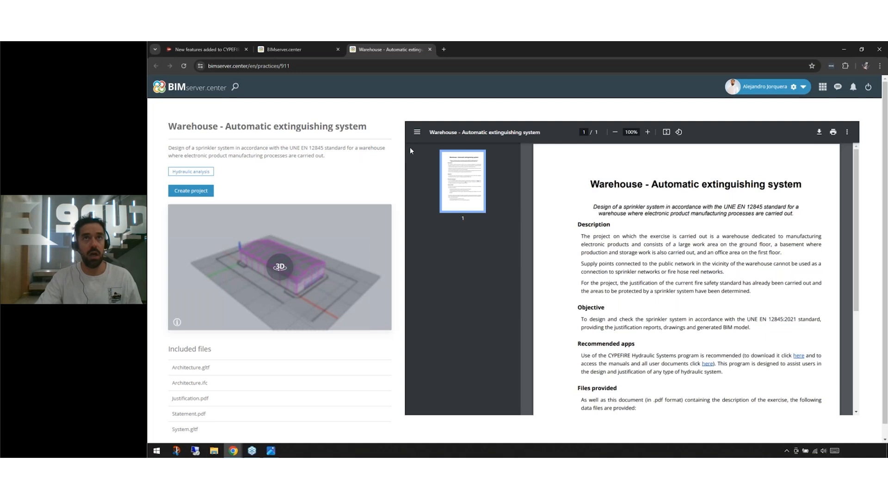
scroll(603, 332, "down", 4)
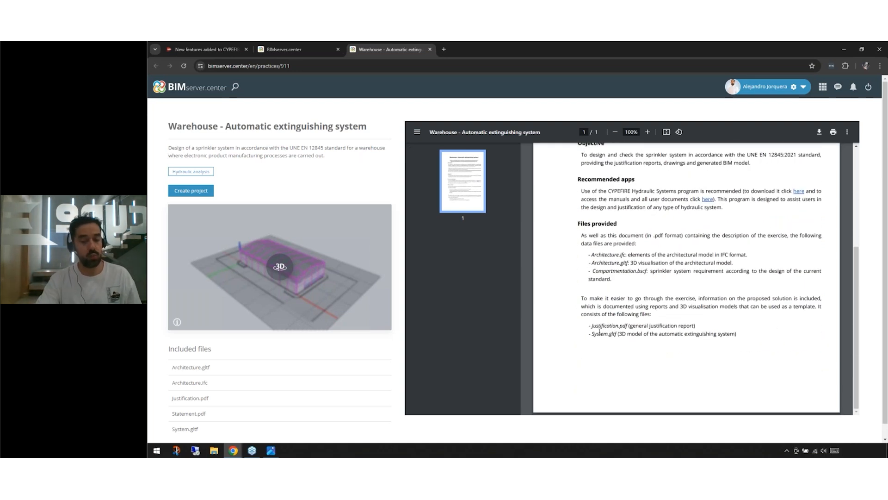
scroll(181, 426, "down", 1)
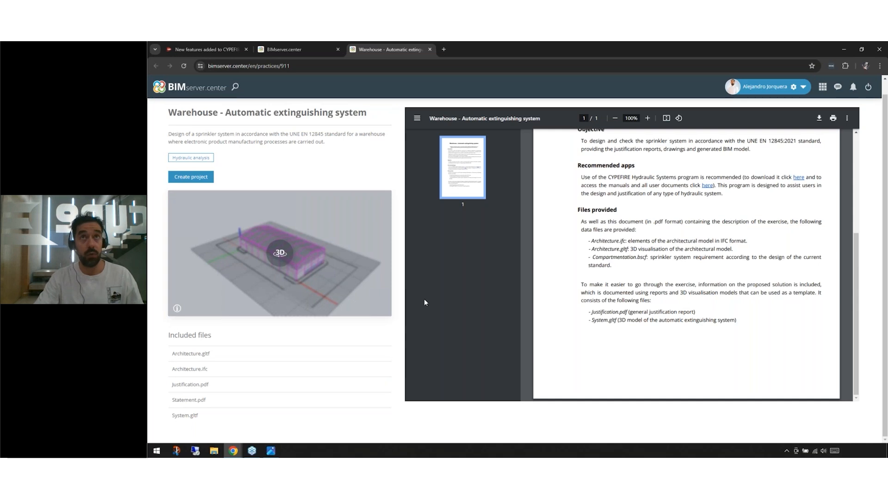
left_click(194, 177)
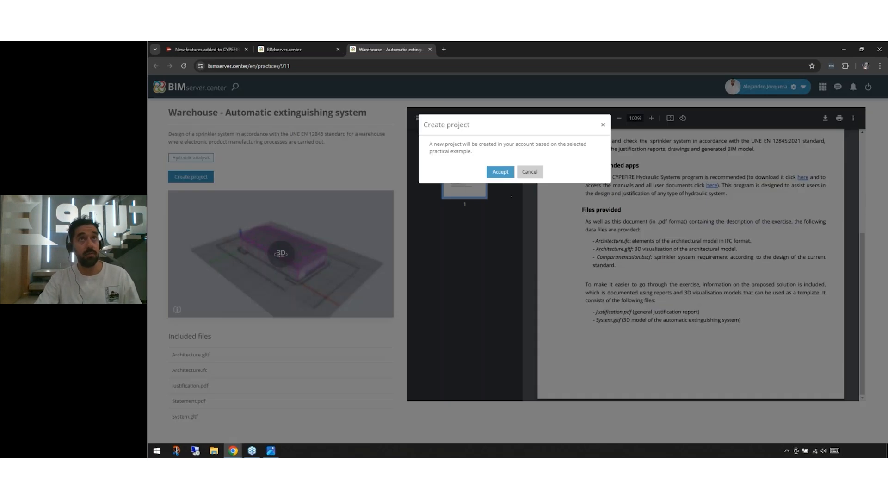
left_click(504, 169)
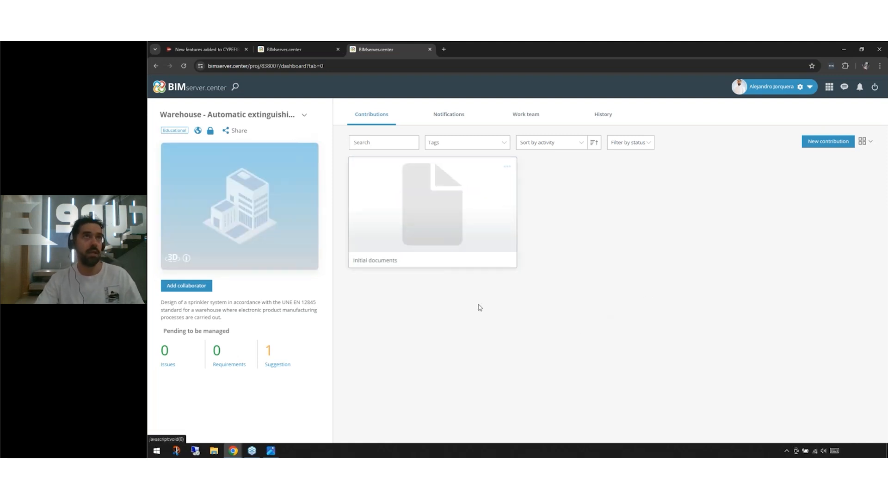
Step: View the name, description and file fields of the new contribution form, closing it without creating anything
left_click(829, 142)
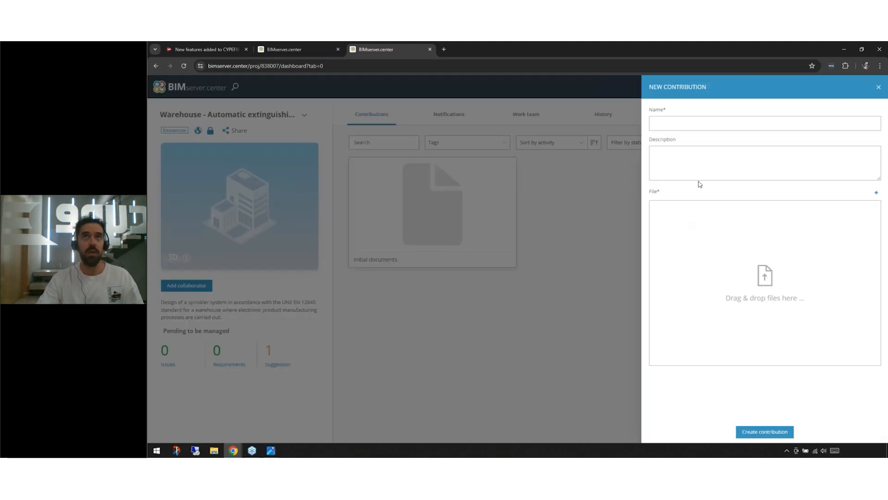
left_click(681, 124)
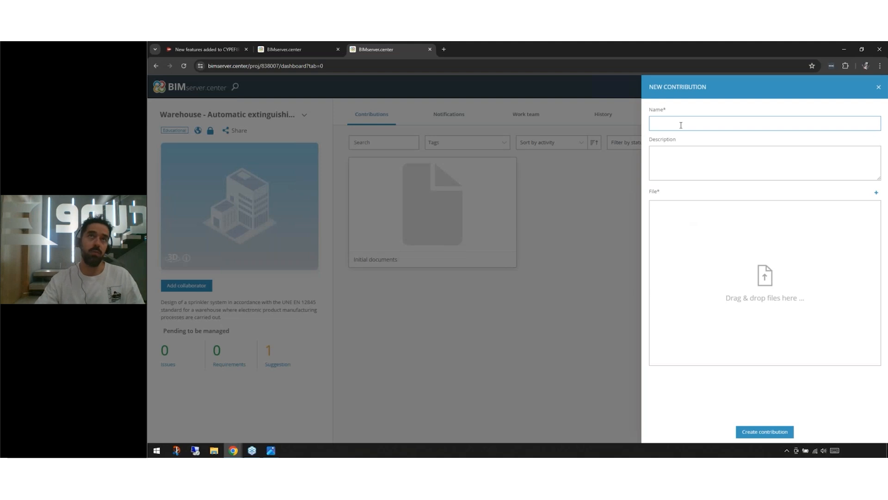
left_click(692, 163)
left_click(701, 242)
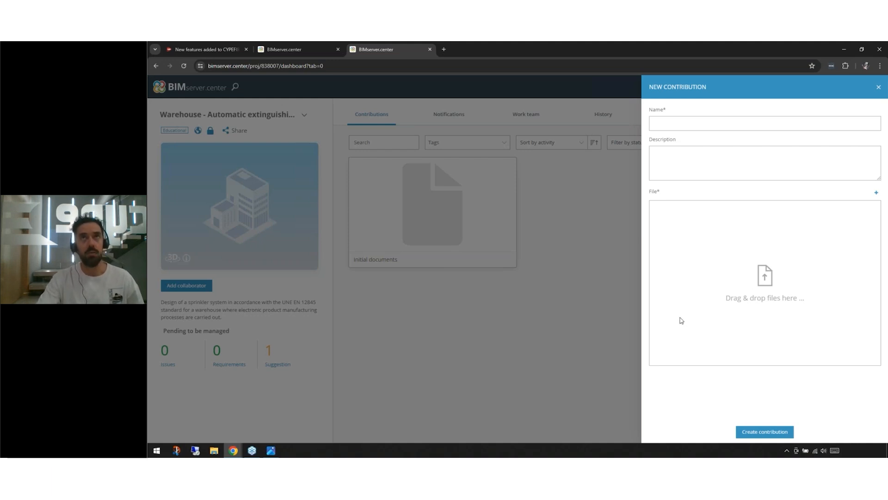
left_click(878, 87)
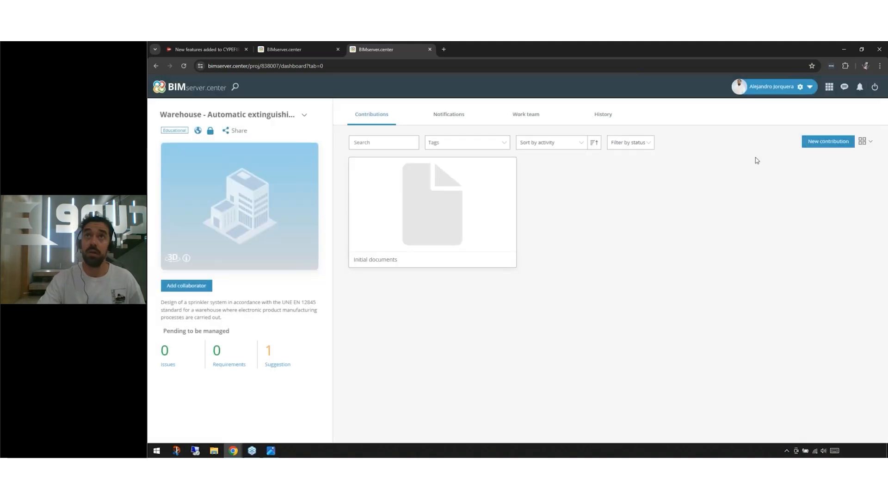
Step: View the platform's messages page and its new message form, closing the form without sending anything
left_click(844, 88)
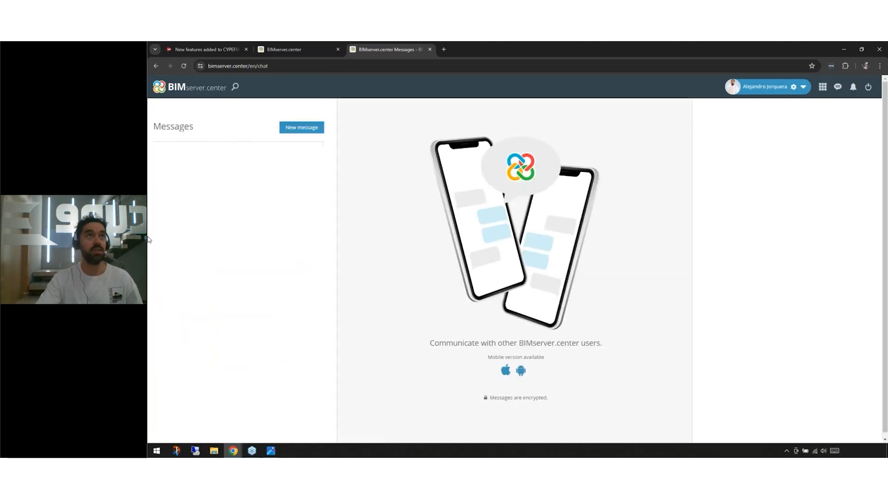
left_click(301, 127)
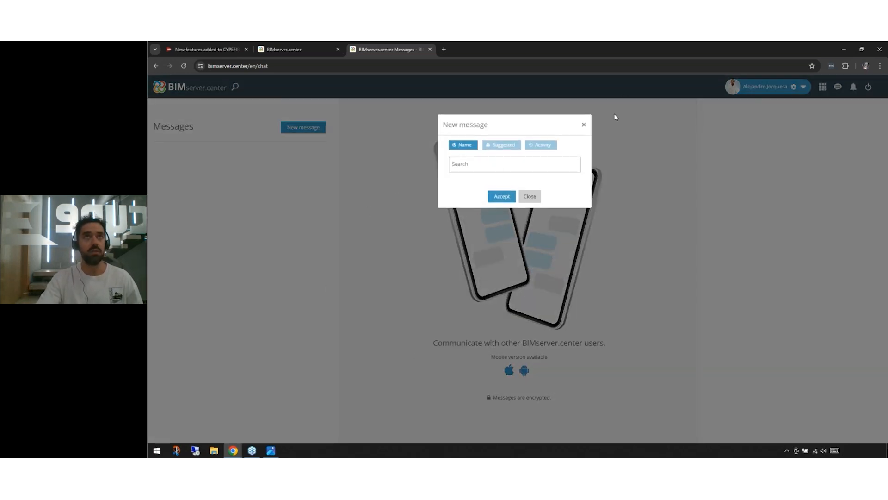
left_click(584, 125)
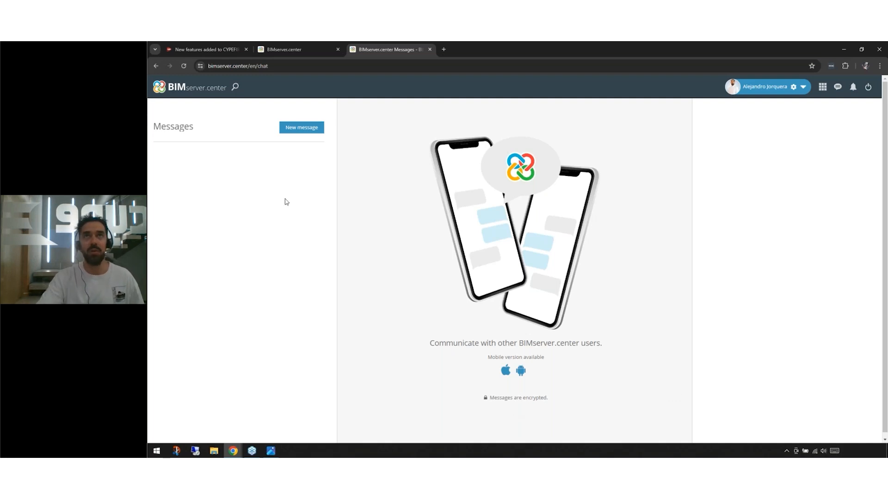
Step: Find CYPEFIRE Hydraulic Systems among the store's fire protection applications and view its user reviews
left_click(187, 90)
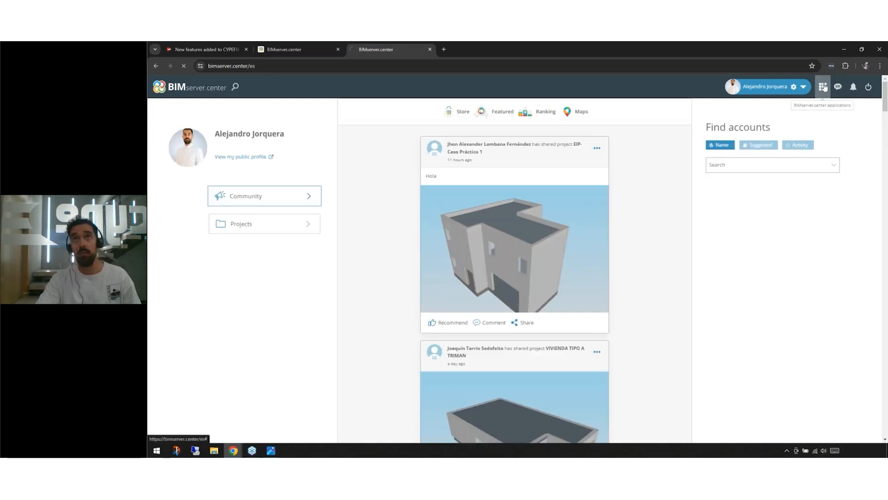
left_click(822, 88)
left_click(837, 88)
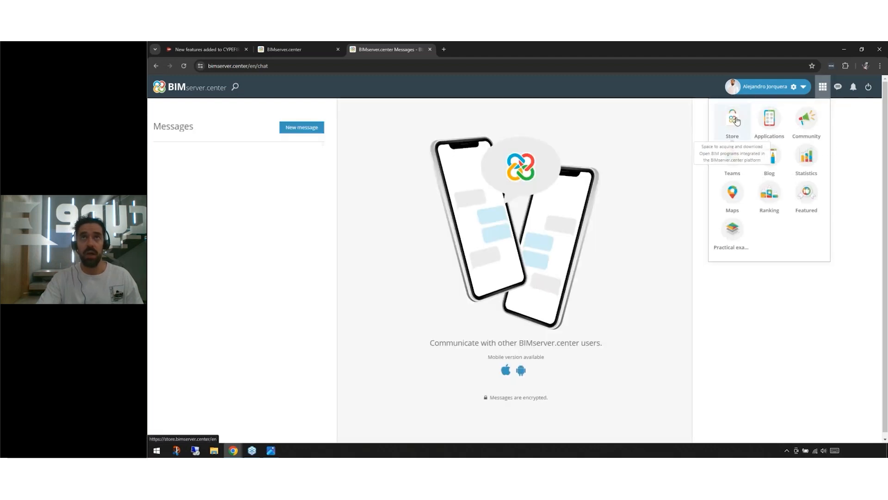
left_click(735, 120)
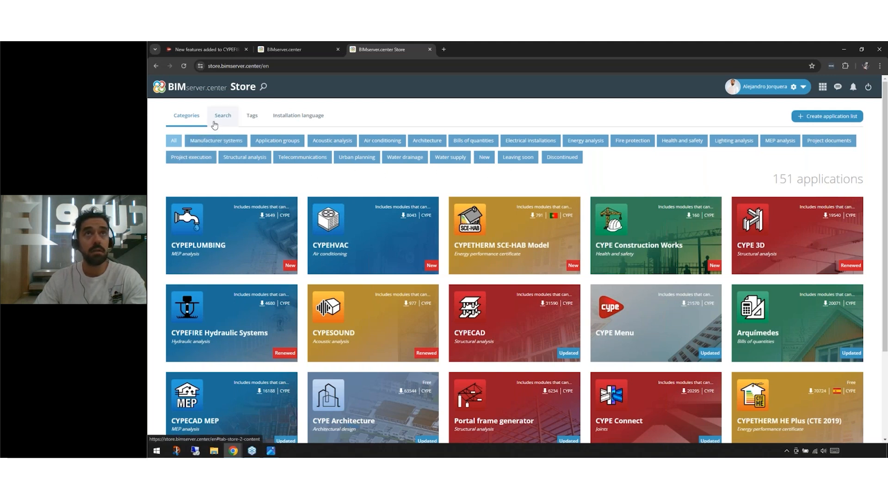
left_click(628, 141)
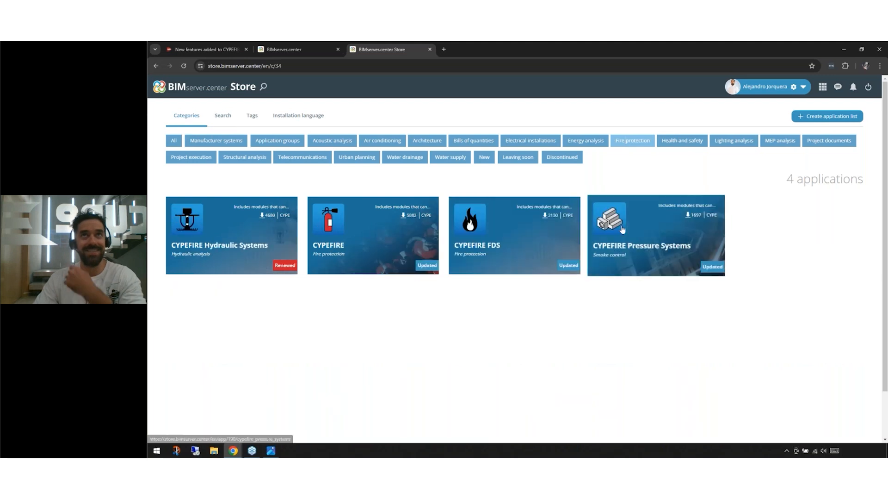
left_click(256, 256)
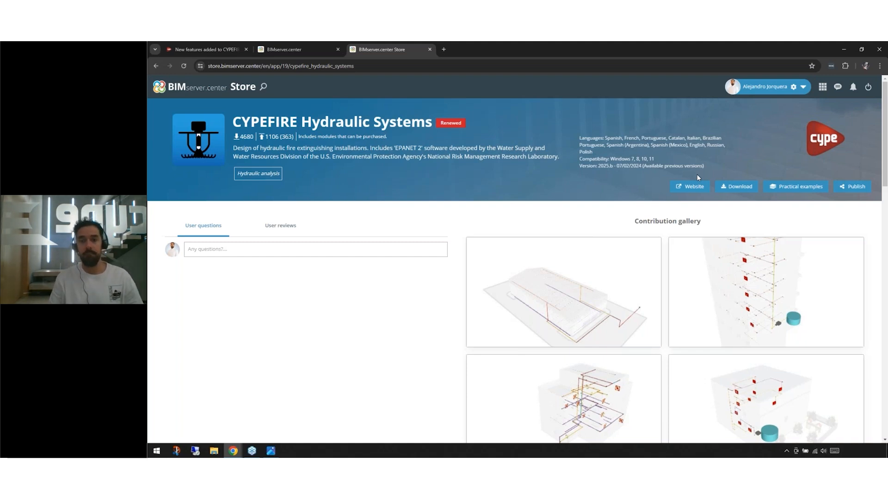
left_click(270, 226)
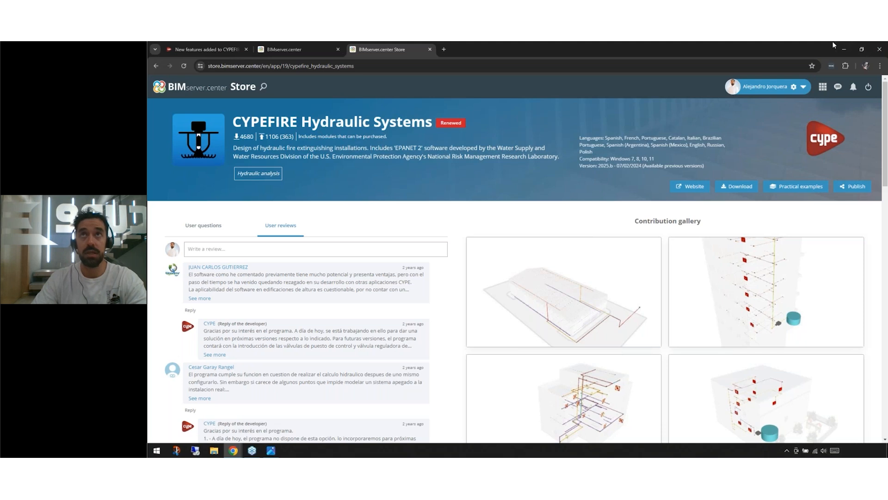
Step: Switch to CYPEFIRE Hydraulic Systems and create a new job with the file name Example
left_click(842, 48)
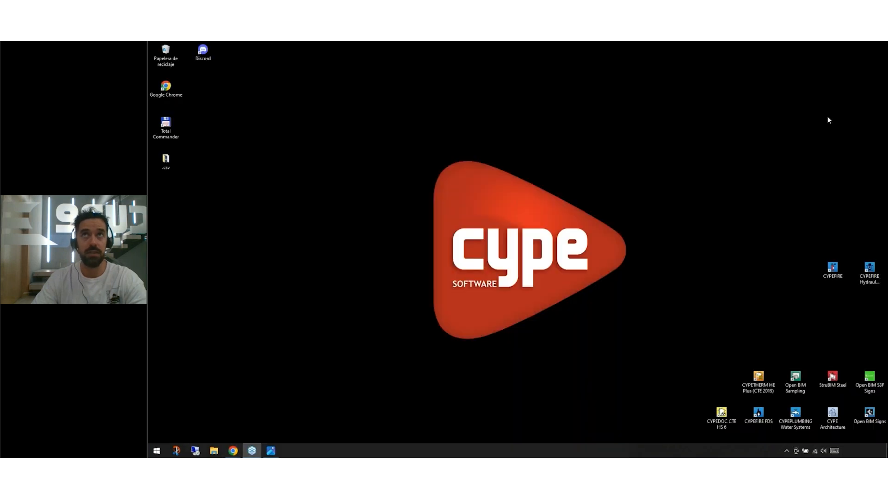
double_click(873, 284)
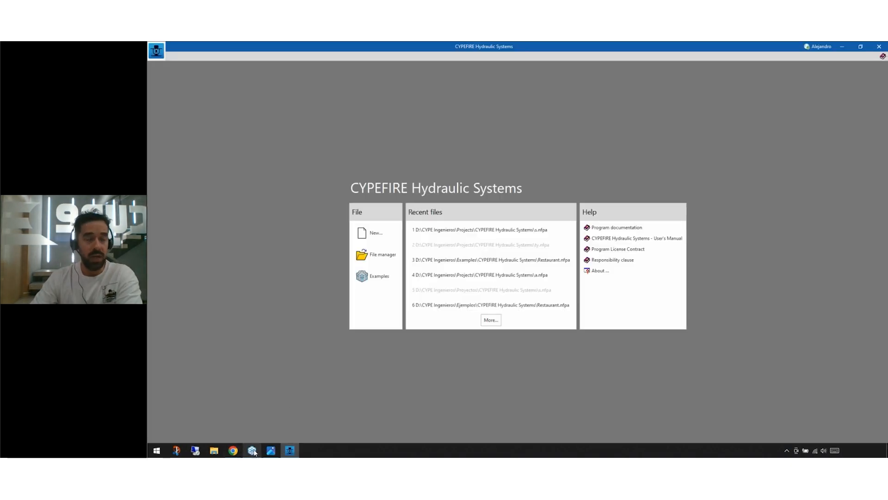
mouse_move(233, 450)
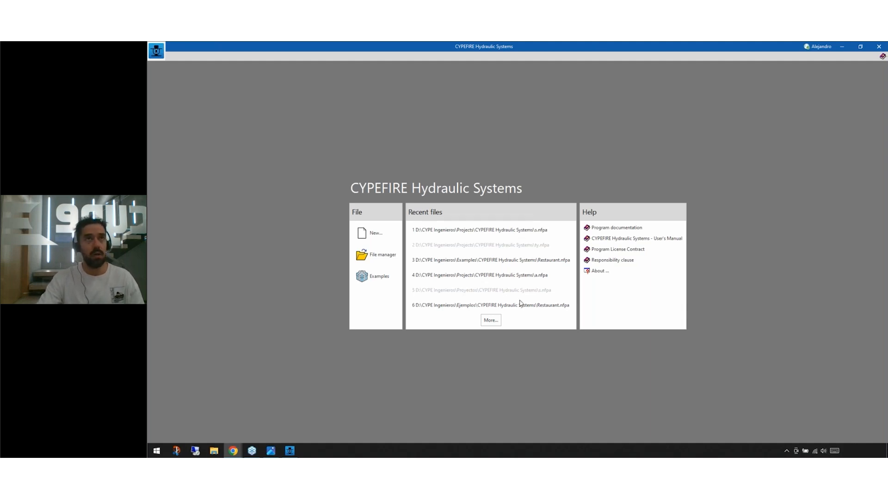
left_click(375, 233)
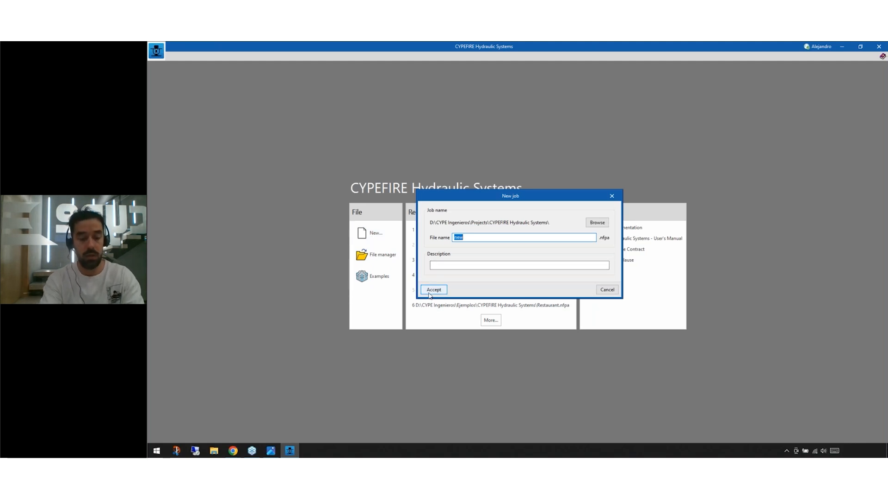
type("Example")
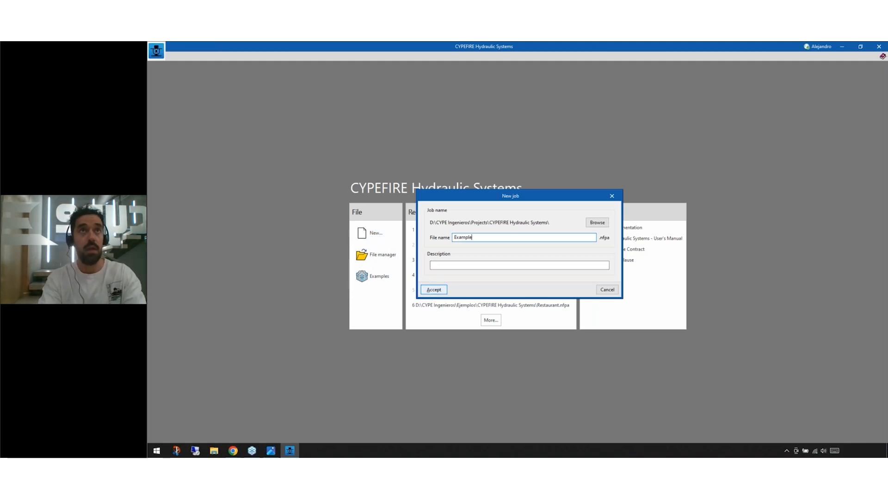
left_click(429, 293)
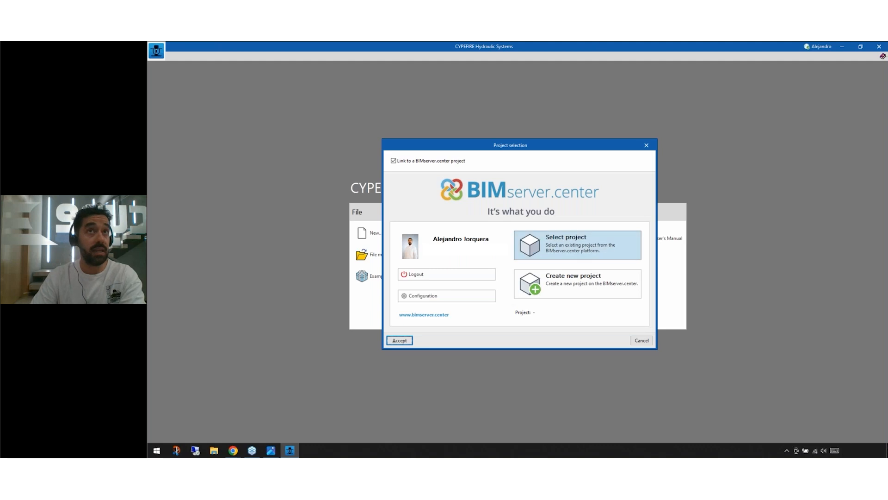
Step: Link the job to the Warehouse - Automatic extinguishing system project and import its Initial documents contribution with the DXF templates updated
left_click(569, 237)
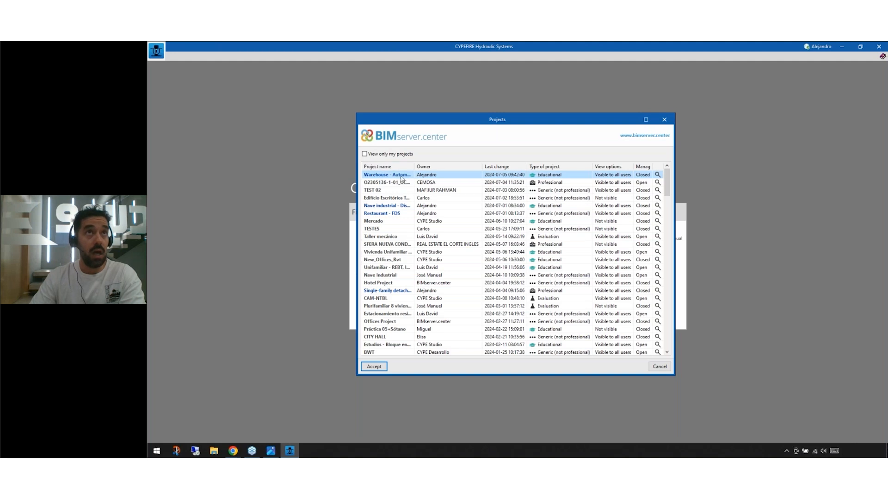
left_click_drag(415, 166, 469, 167)
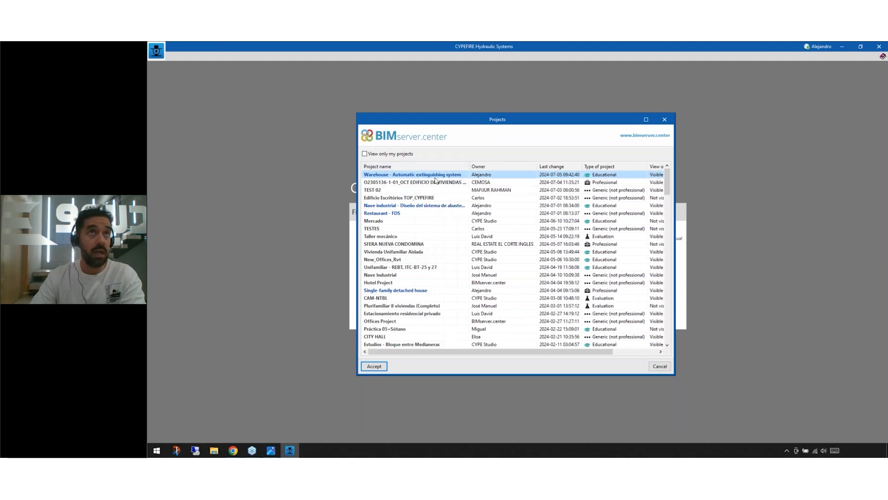
left_click(374, 367)
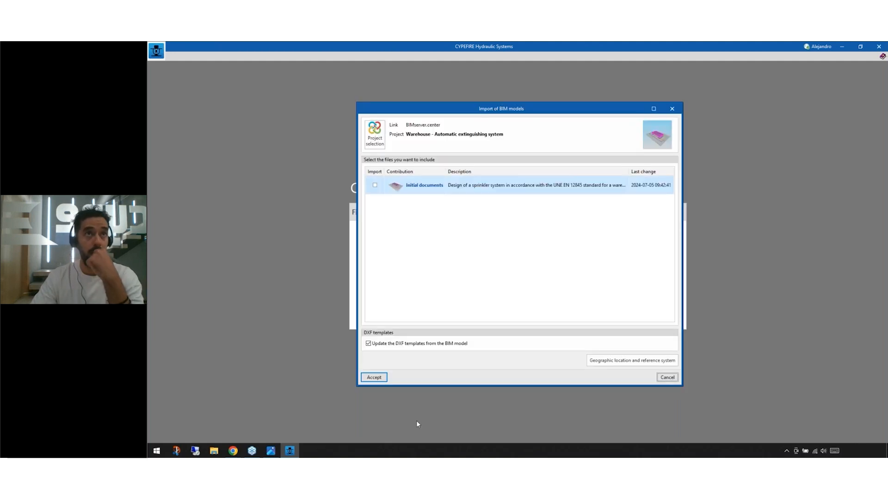
left_click(375, 185)
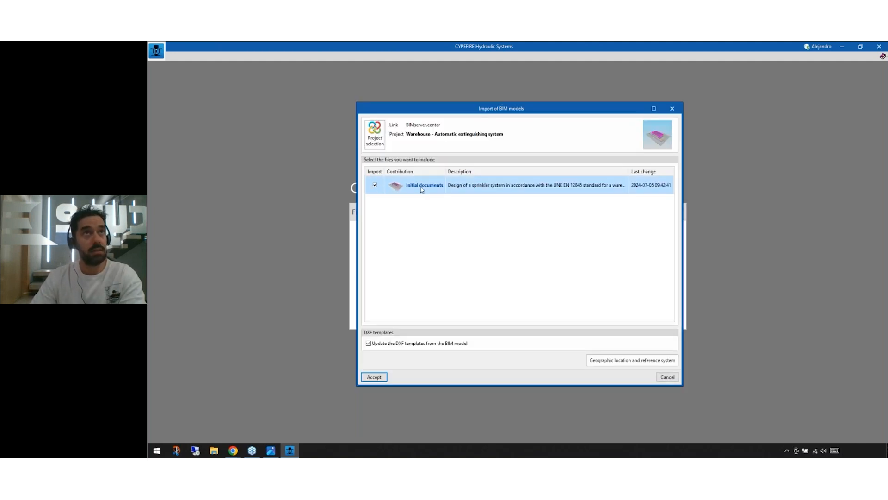
left_click(374, 377)
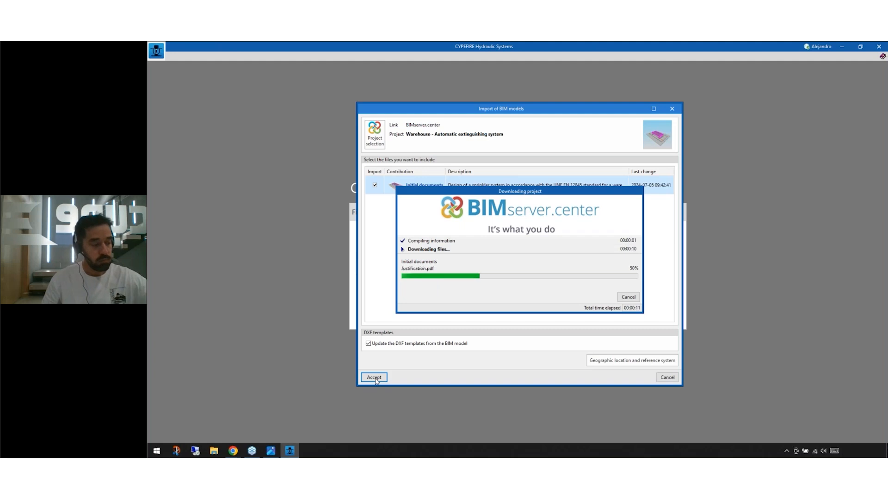
left_click(375, 377)
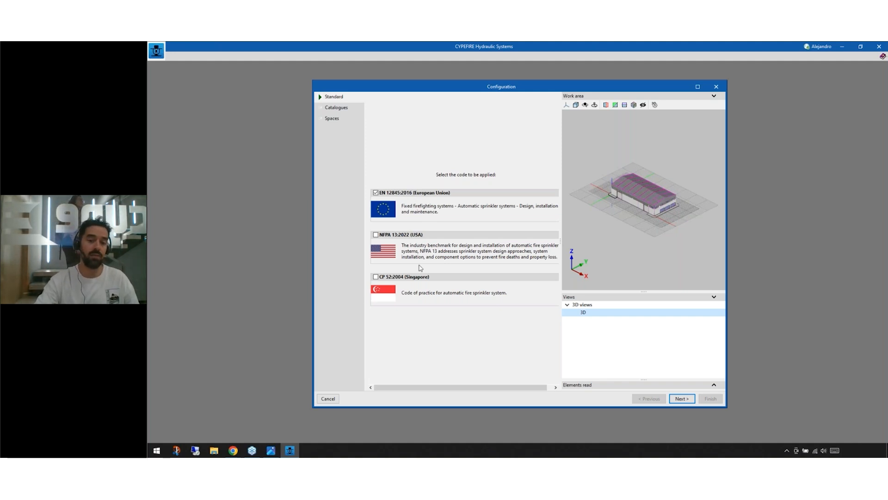
Step: Keep the EN 12845:2016 (European Union) code, continue past the catalogues to the spaces section, and enlarge the window and its 3D work area
left_click(678, 399)
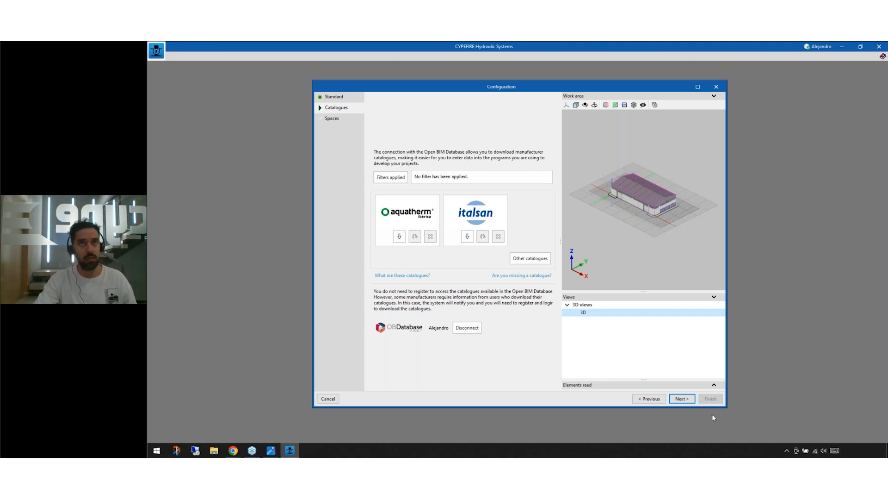
left_click(682, 399)
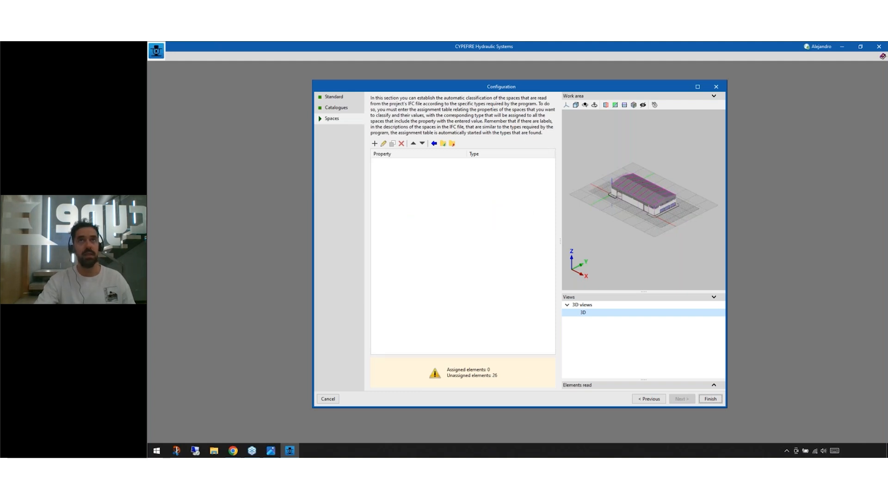
scroll(616, 206, "up", 5)
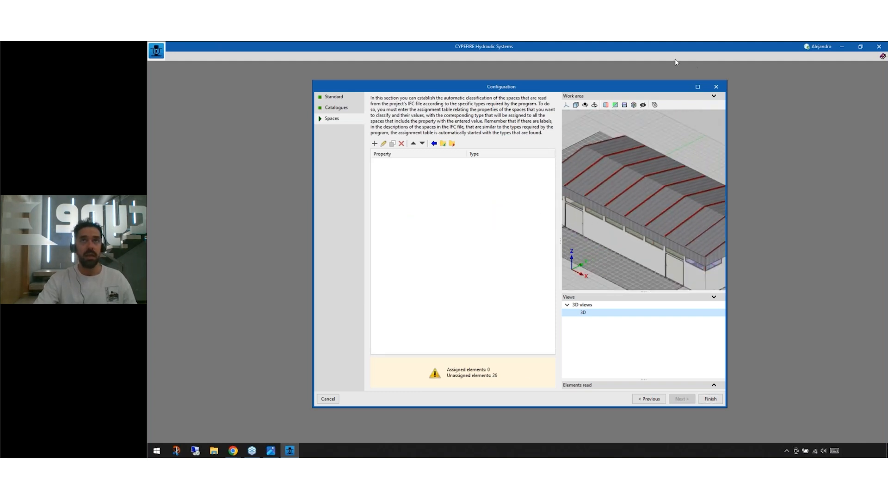
left_click(698, 86)
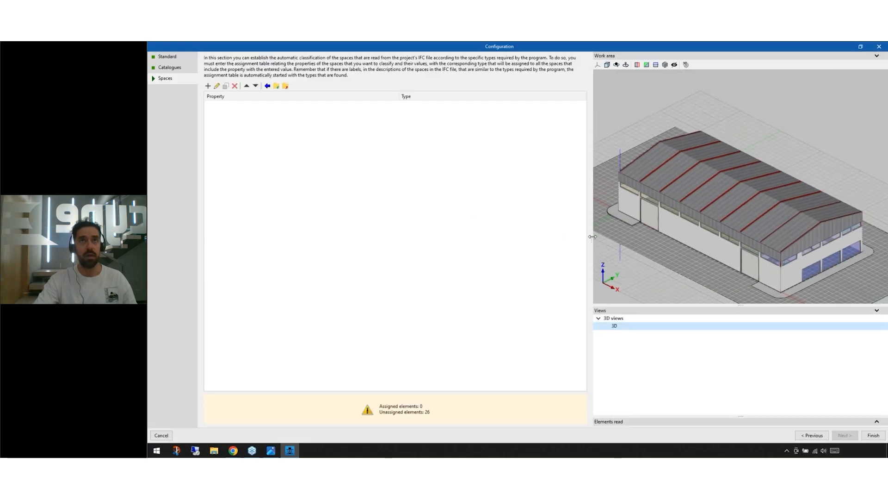
left_click_drag(589, 237, 482, 237)
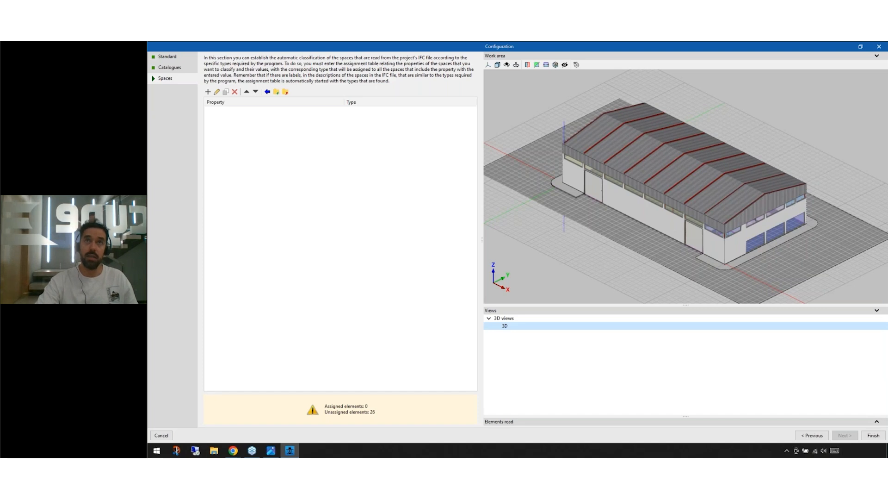
mouse_move(700, 214)
middle_mouse_down()
mouse_move(703, 204)
mouse_move(732, 211)
mouse_move(651, 216)
mouse_move(674, 227)
mouse_move(691, 220)
middle_mouse_up()
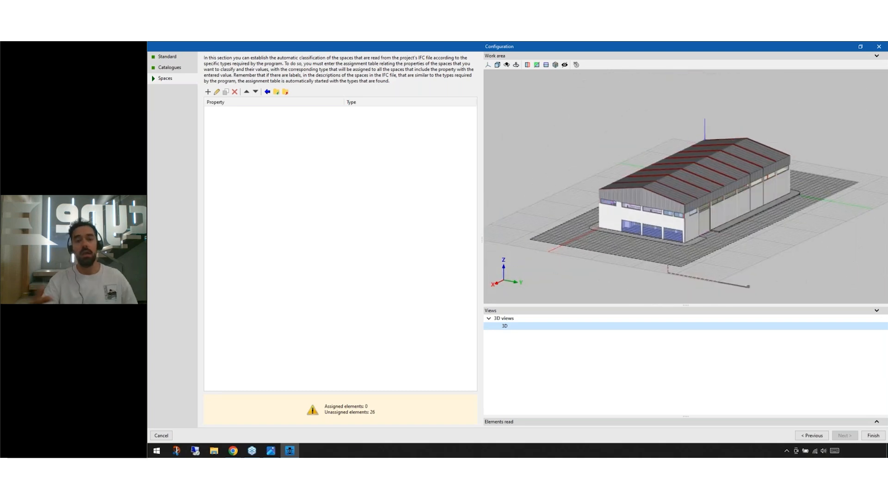
Step: Generate the space assignment table with the assistant from the Type Name parameter, after comparing the values of the other parameters
left_click(268, 92)
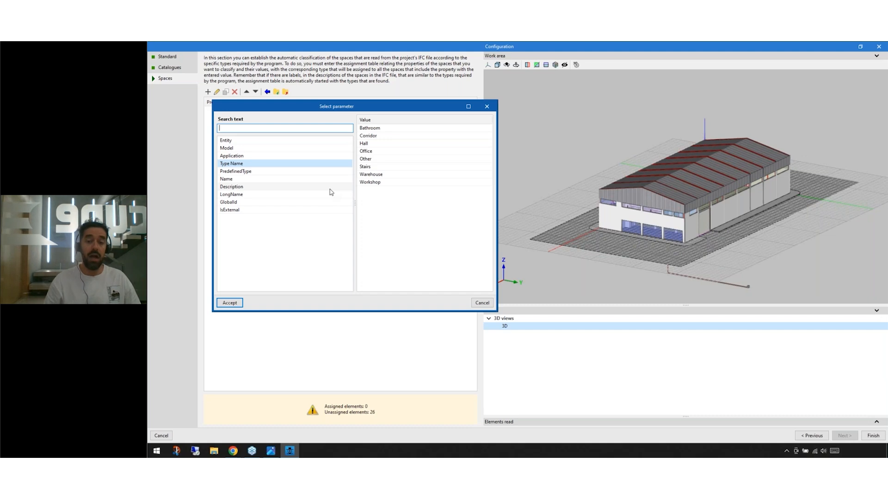
left_click(235, 180)
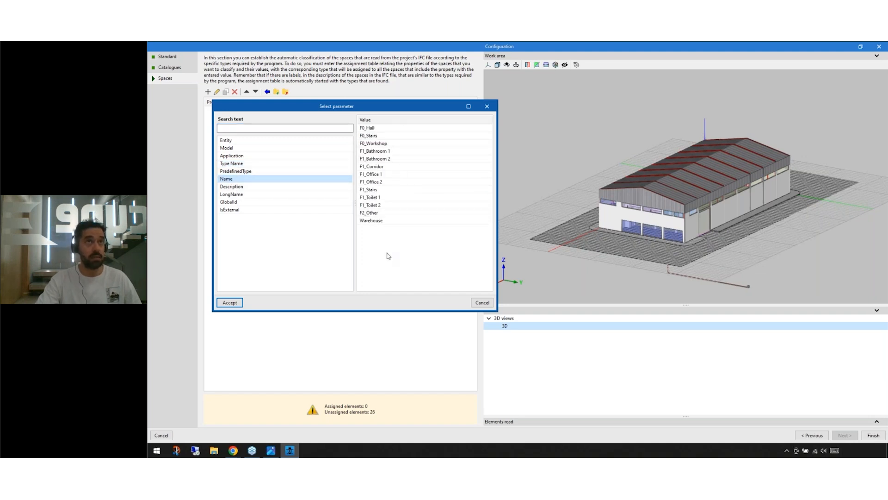
left_click(235, 164)
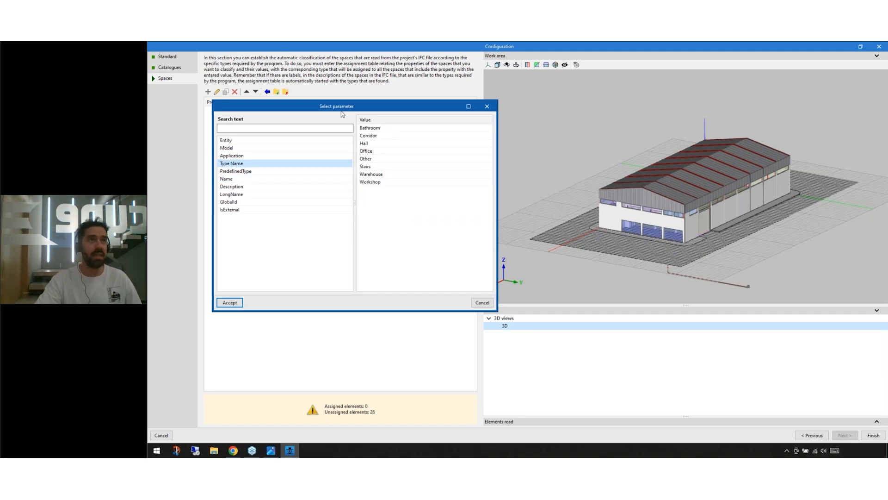
left_click(255, 202)
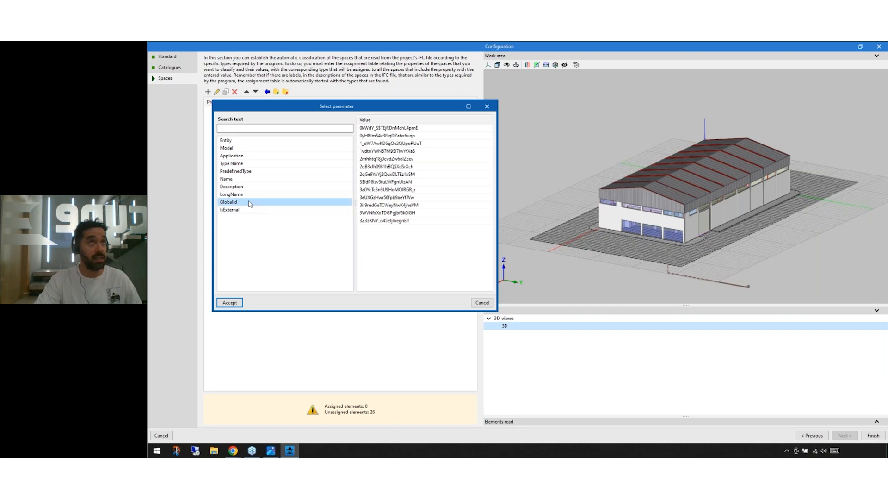
left_click(245, 187)
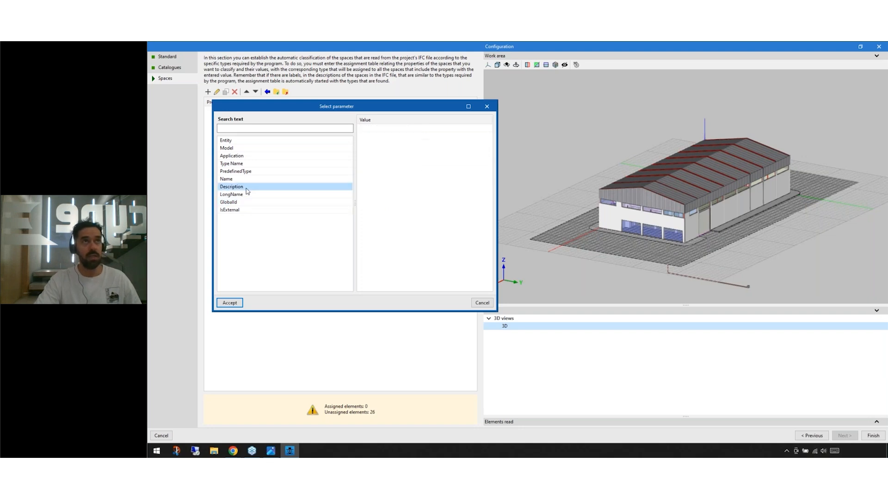
left_click(233, 156)
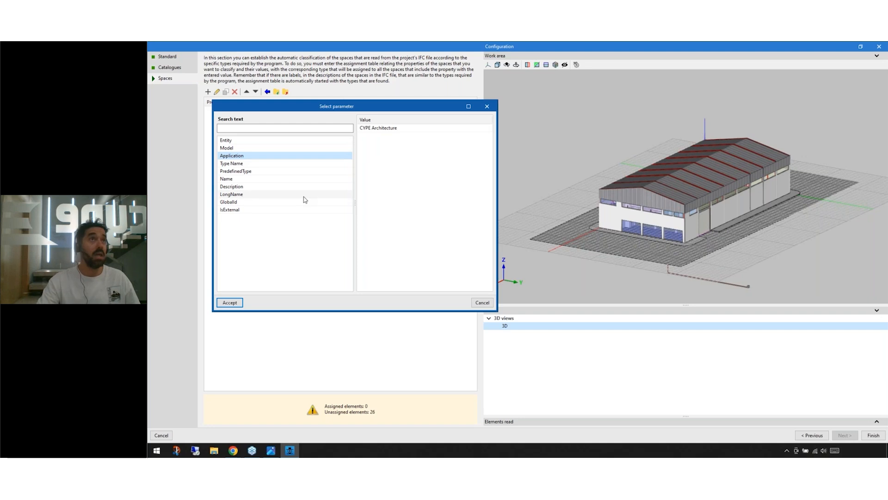
left_click(269, 165)
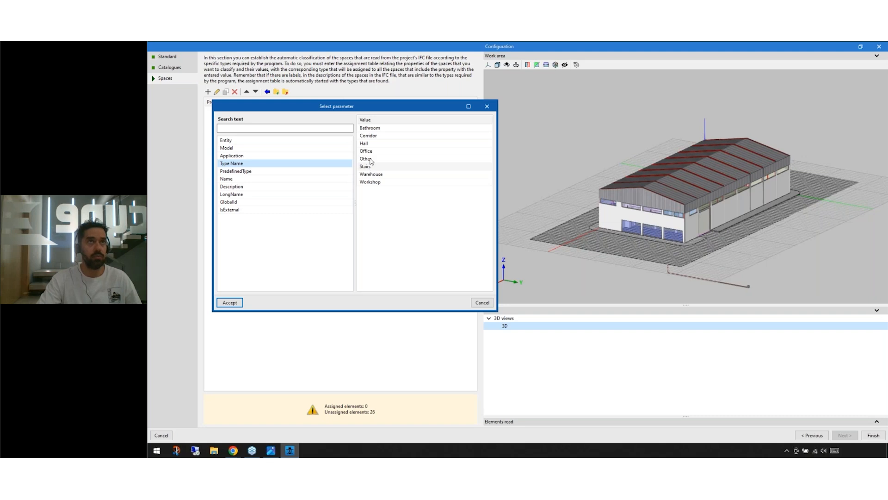
left_click(228, 304)
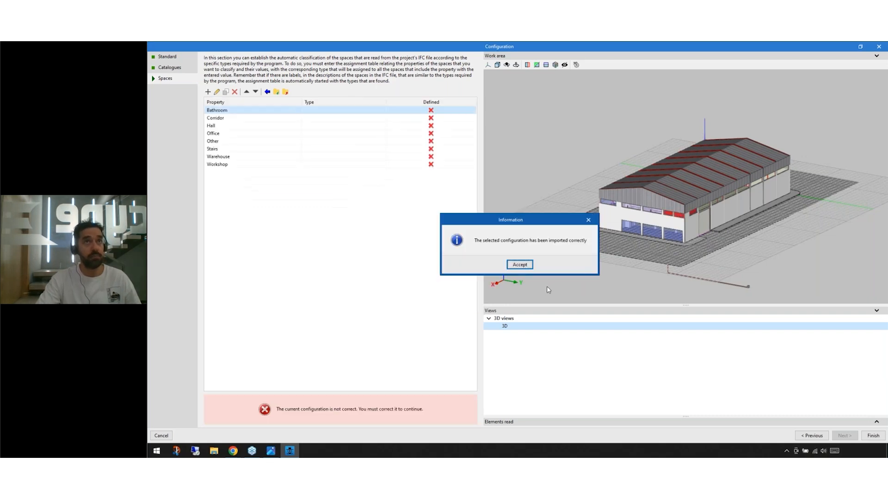
left_click(520, 265)
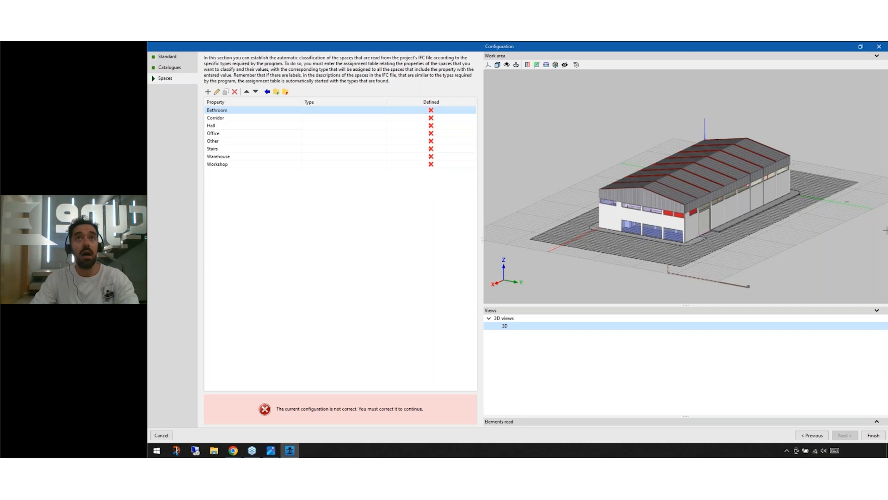
Step: Examine where the Bathroom spaces are located in the 3D model of the building
scroll(885, 229, "down", 1)
middle_click_drag(689, 228, 715, 230)
scroll(757, 211, "up", 5)
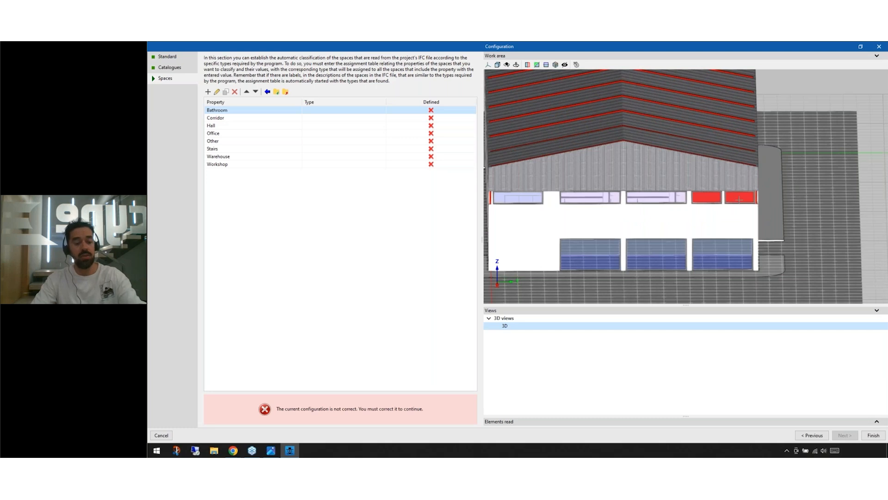
middle_click_drag(718, 197, 503, 159)
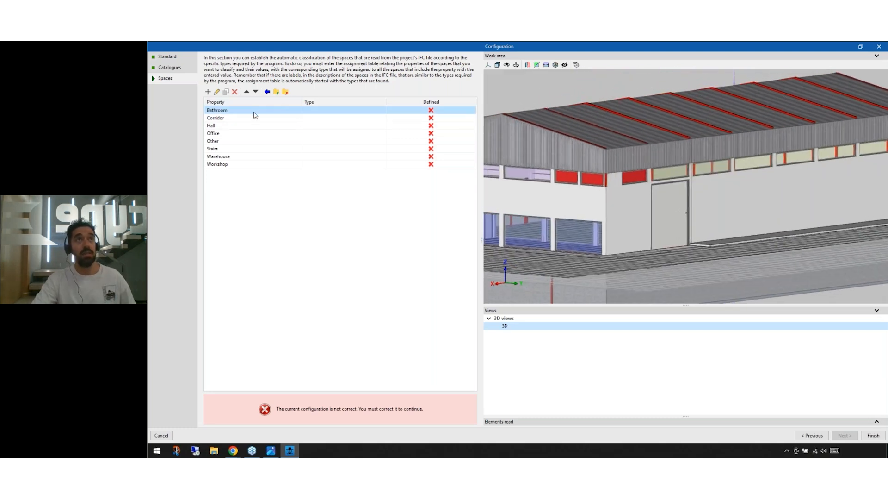
middle_click_drag(605, 195, 659, 218)
scroll(566, 195, "down", 1)
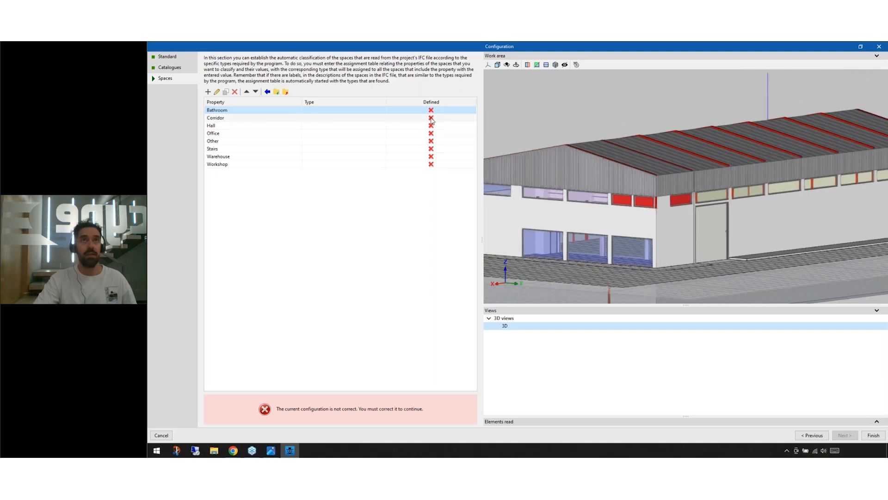
Step: Highlight the Corridor, Office, Other, Stairs, Warehouse and Workshop entries in turn to locate their spaces in the 3D model
left_click(431, 119)
left_click(435, 135)
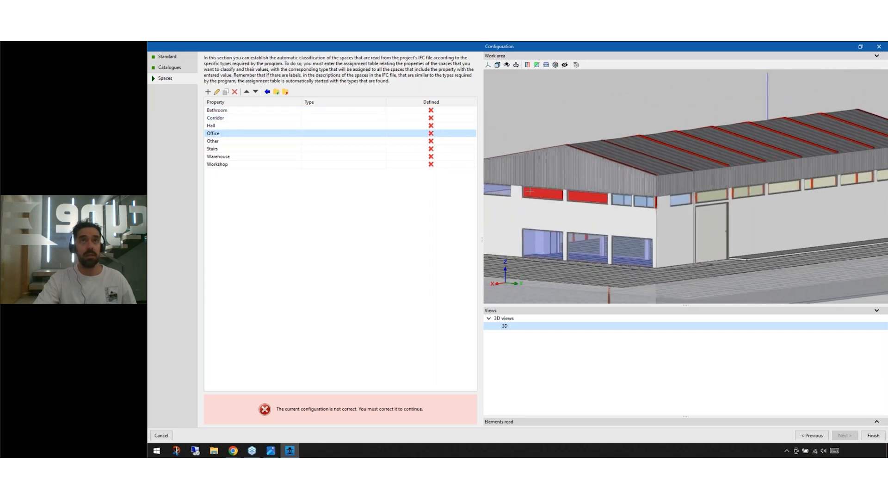
middle_click_drag(529, 190, 559, 207)
left_click(439, 141)
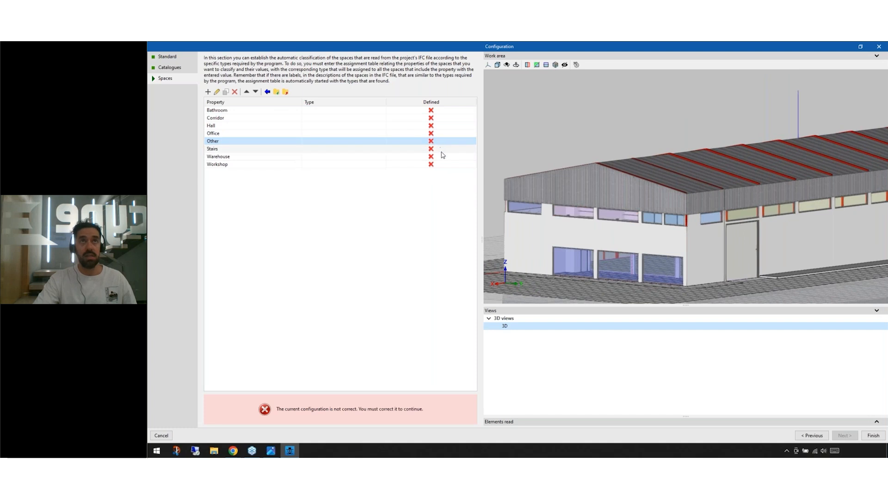
left_click(441, 151)
left_click(442, 158)
left_click(441, 163)
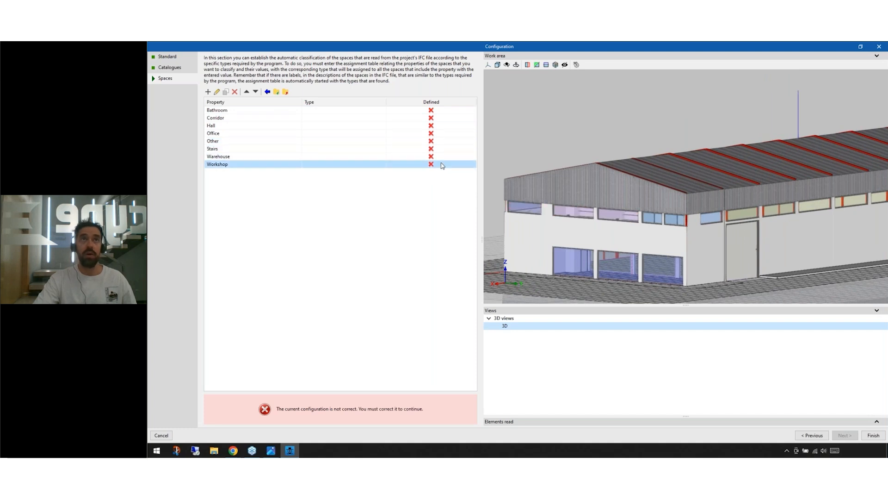
middle_click_drag(659, 280, 677, 251, "shift")
scroll(671, 244, "down", 1)
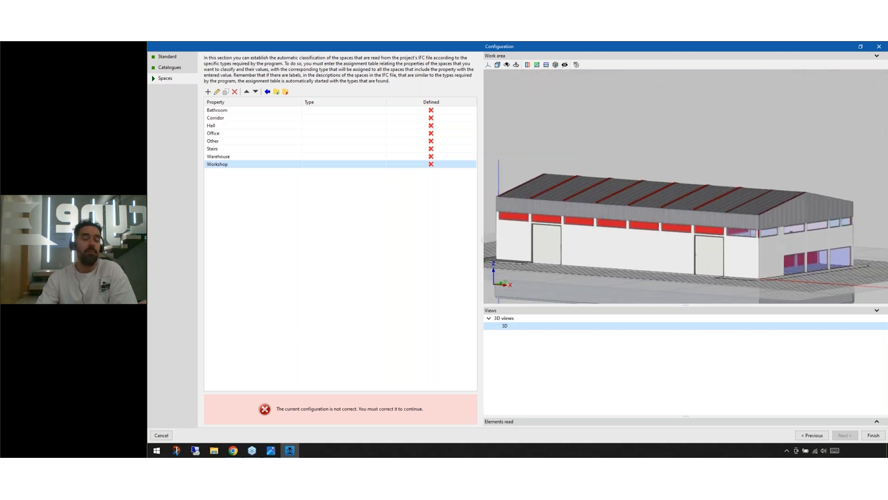
Step: Cut the 3D model with a horizontal section plane and raise it to just below the roof to expose the interior spaces
left_click(537, 65)
left_click(546, 66)
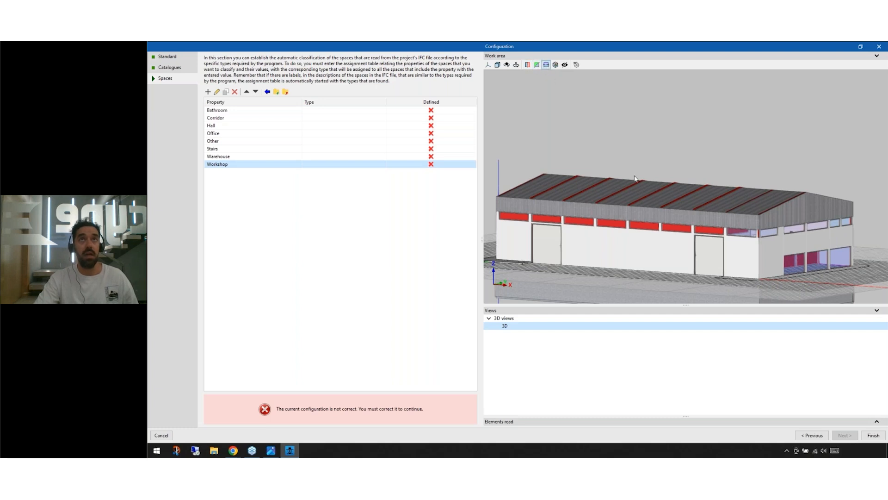
left_click(643, 235)
middle_click_drag(646, 246, 676, 187)
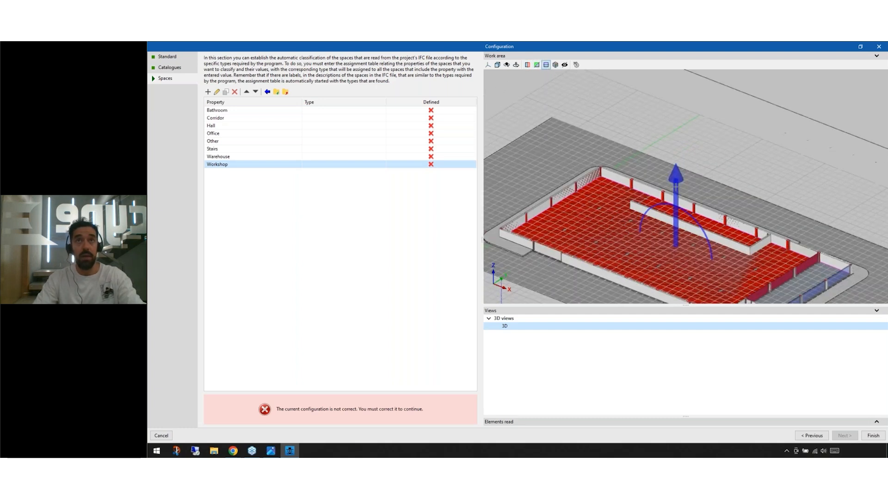
left_click_drag(676, 185, 680, 141)
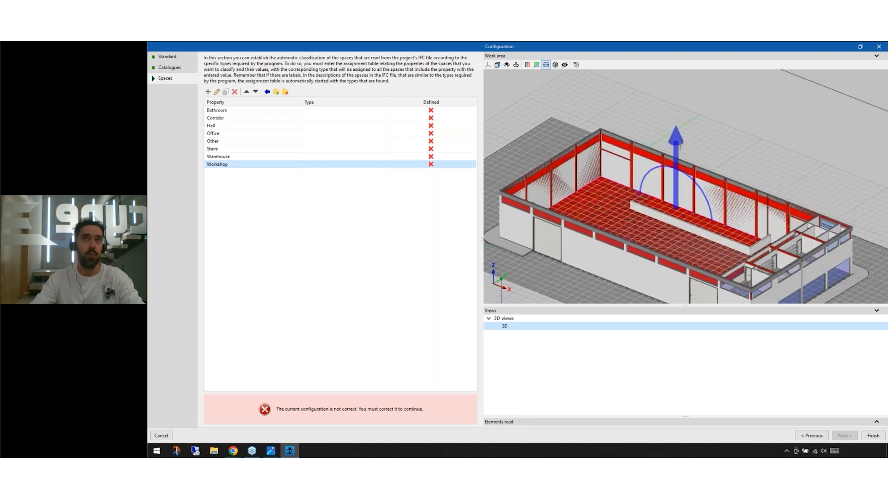
middle_click_drag(684, 231, 613, 222)
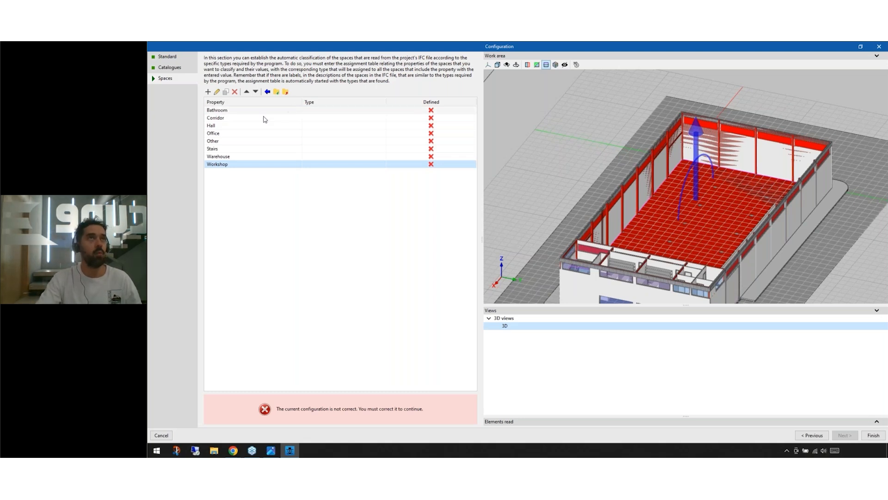
Step: Assign the Ordinary Hazard (Group 1) type to the Bathroom and Corridor spaces
double_click(305, 111)
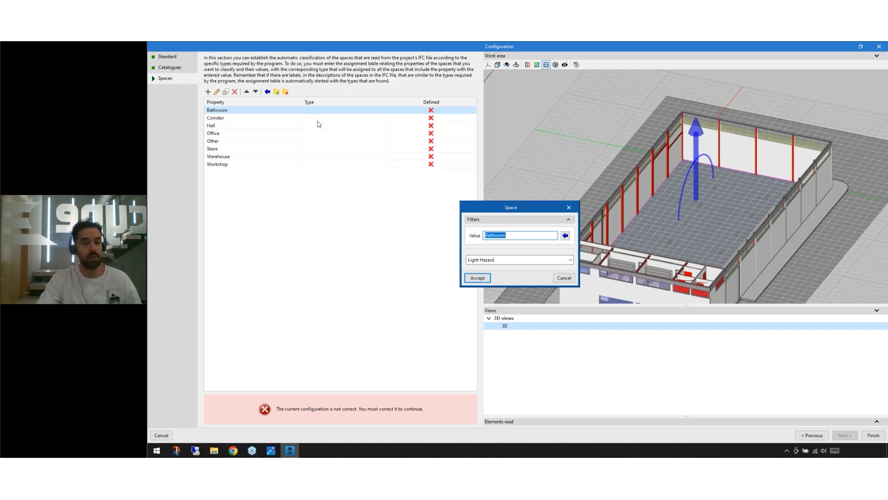
left_click(476, 260)
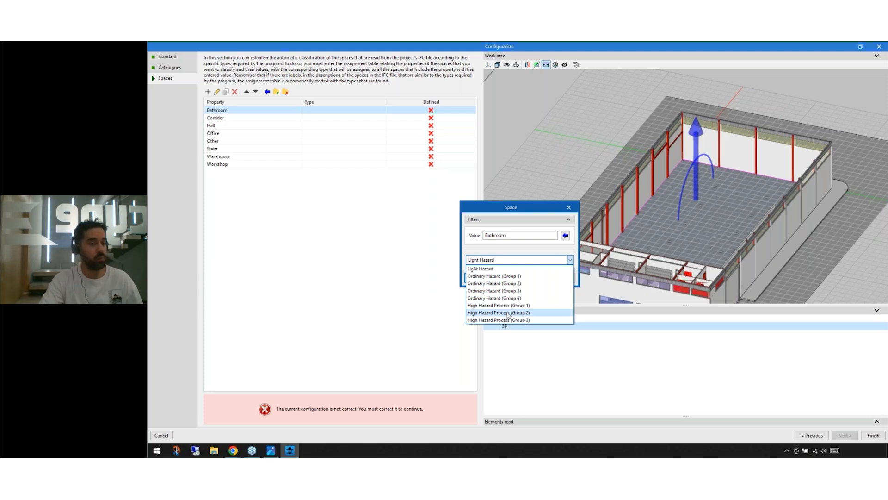
left_click(499, 277)
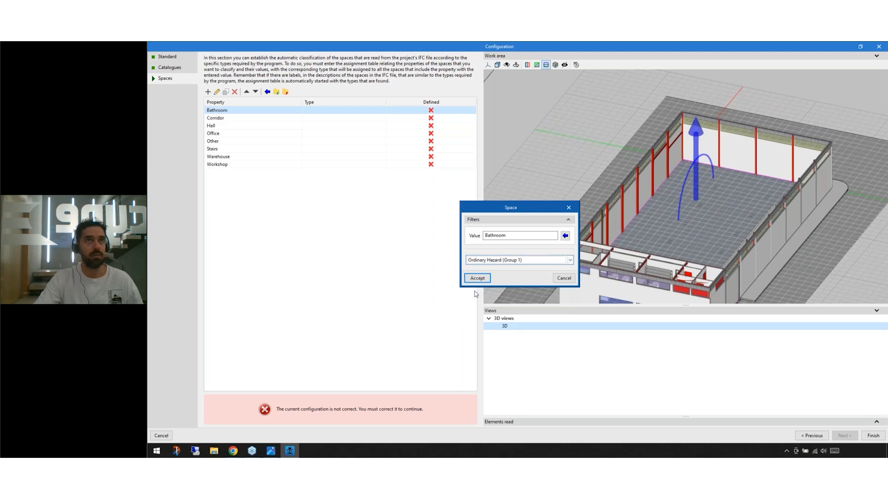
left_click(482, 279)
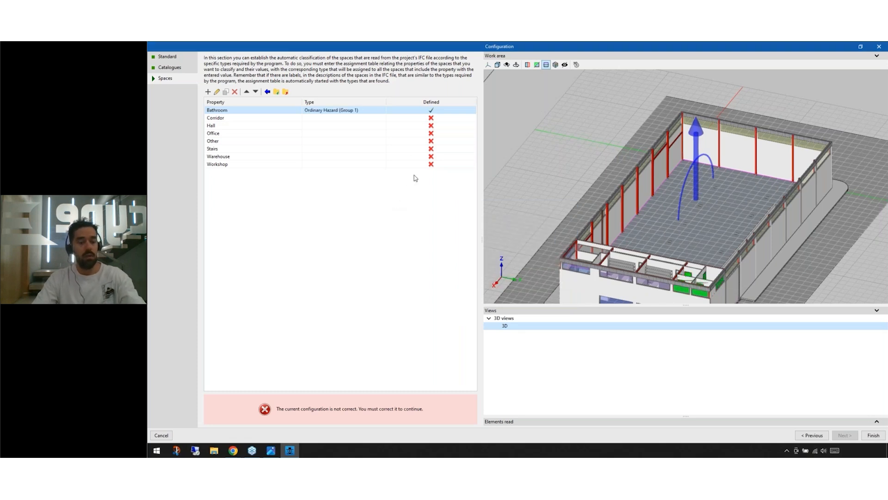
double_click(421, 119)
left_click(502, 259)
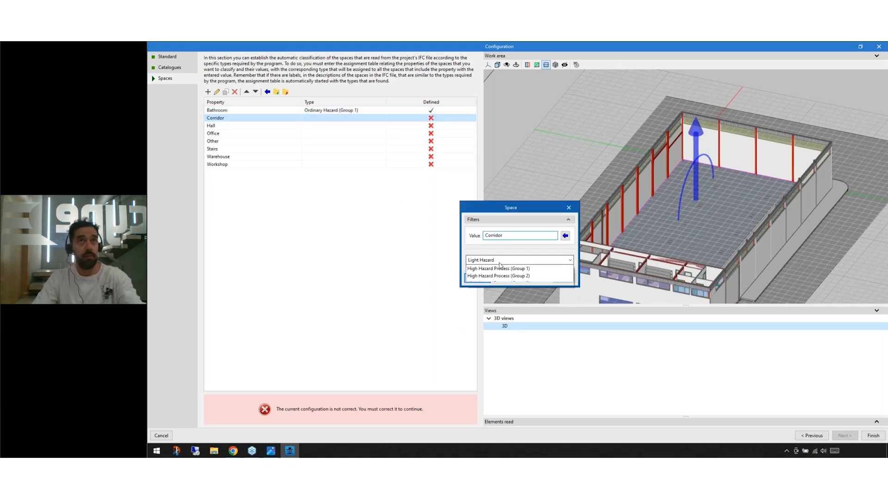
left_click(500, 277)
key("Return")
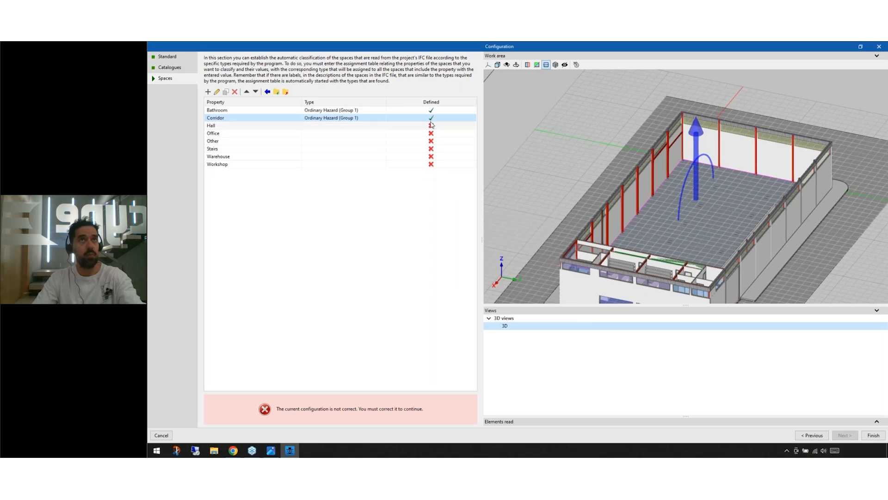
Step: Assign the Ordinary Hazard (Group 1) type to the Hall spaces
double_click(431, 126)
left_click(502, 259)
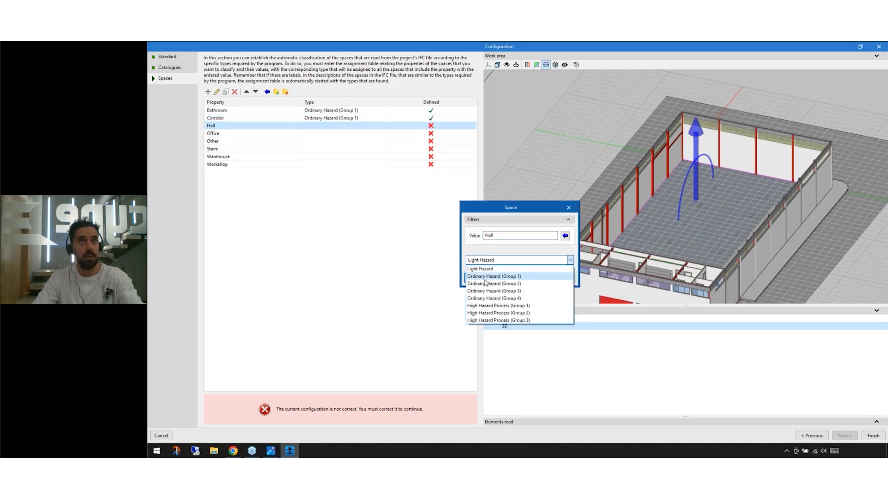
left_click(487, 283)
left_click(488, 260)
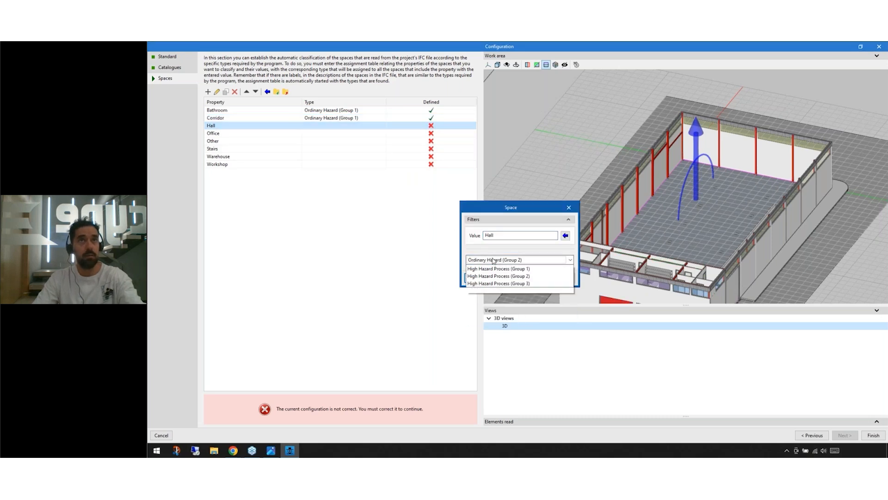
left_click(491, 276)
left_click(477, 277)
Step: Remove the Office, Other, Stairs, Warehouse and Workshop entries from the space classification table and finish the configuration
left_click_drag(397, 221, 343, 148)
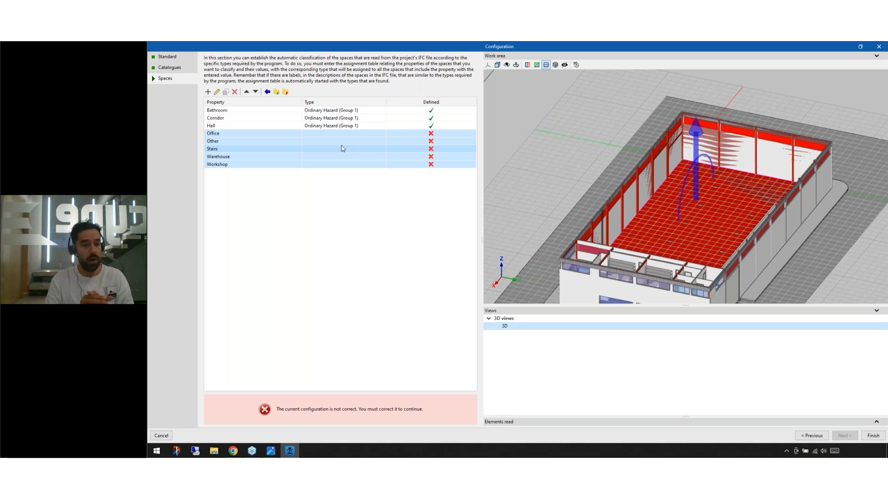
left_click(235, 91)
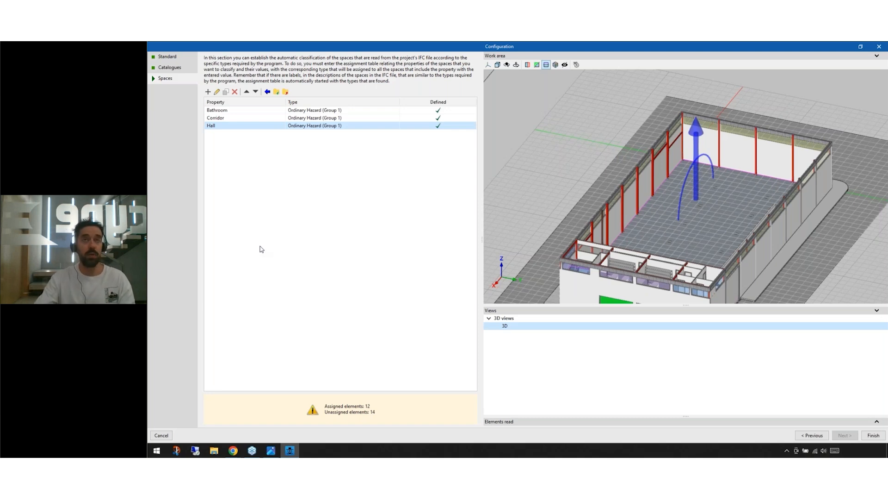
left_click(240, 118)
key("Up")
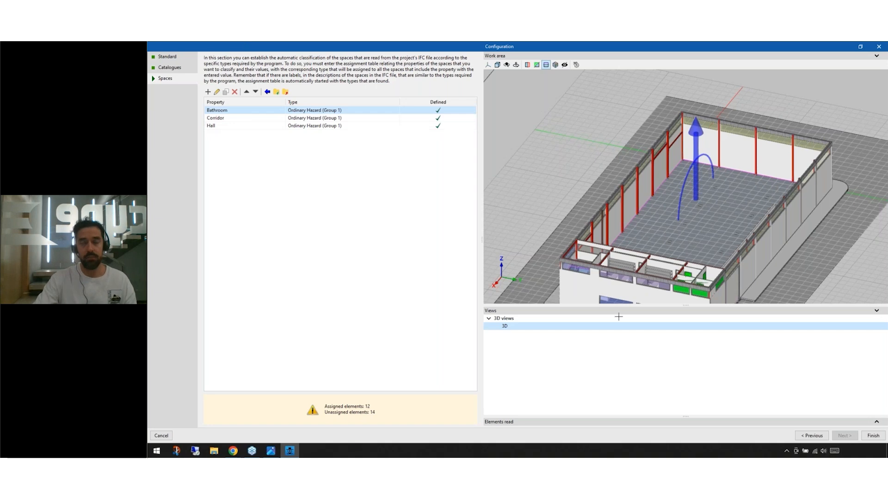
left_click(873, 435)
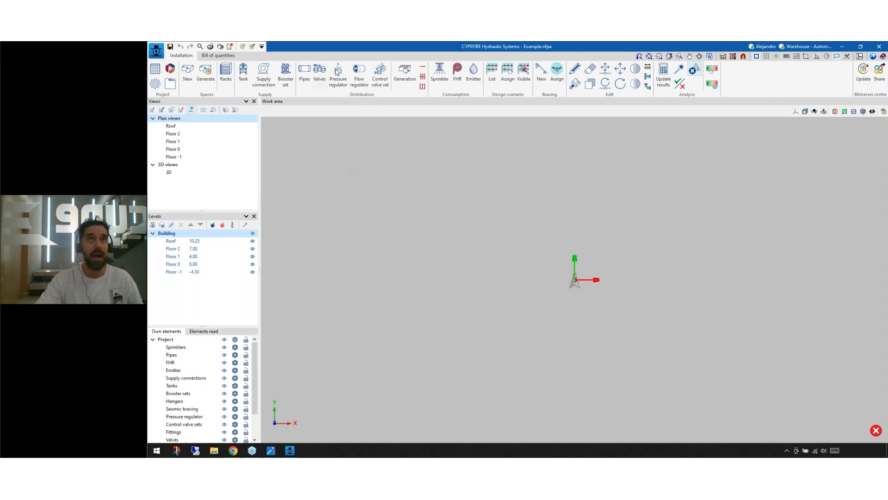
Step: Examine the building in the 3D view and the hall space's error marker on the Floor 0 plan
left_click(168, 173)
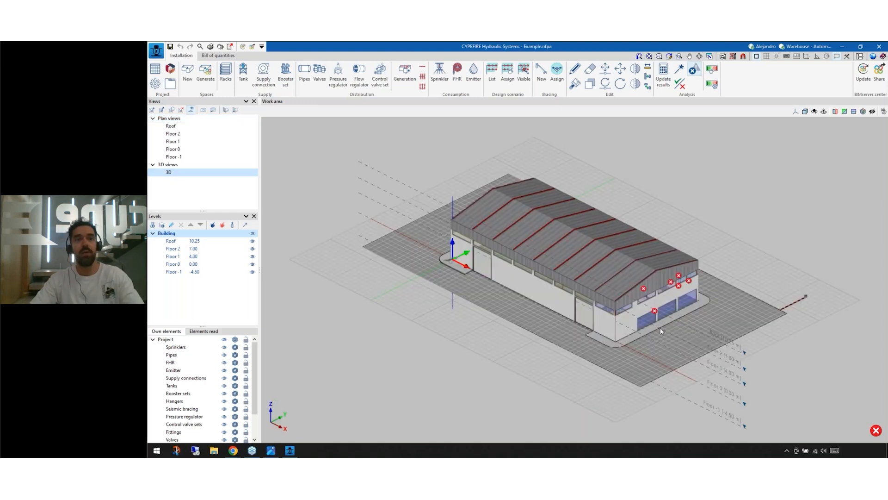
scroll(660, 307, "up", 1)
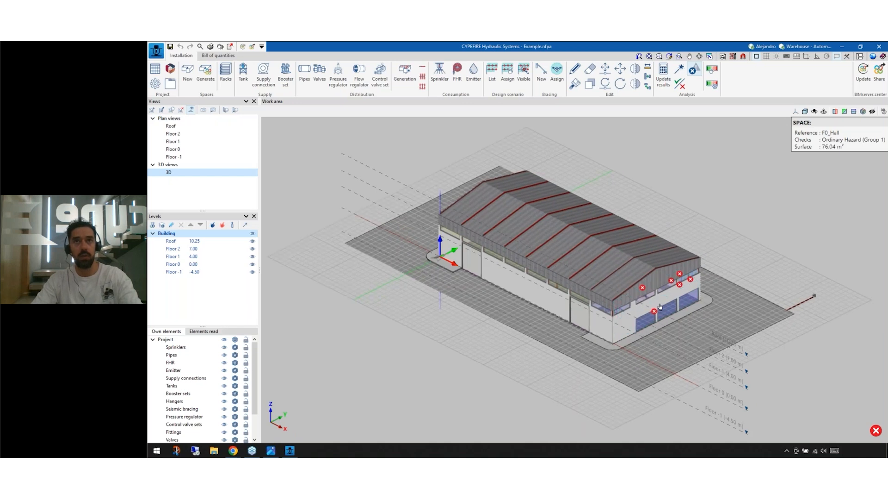
scroll(660, 307, "up", 3)
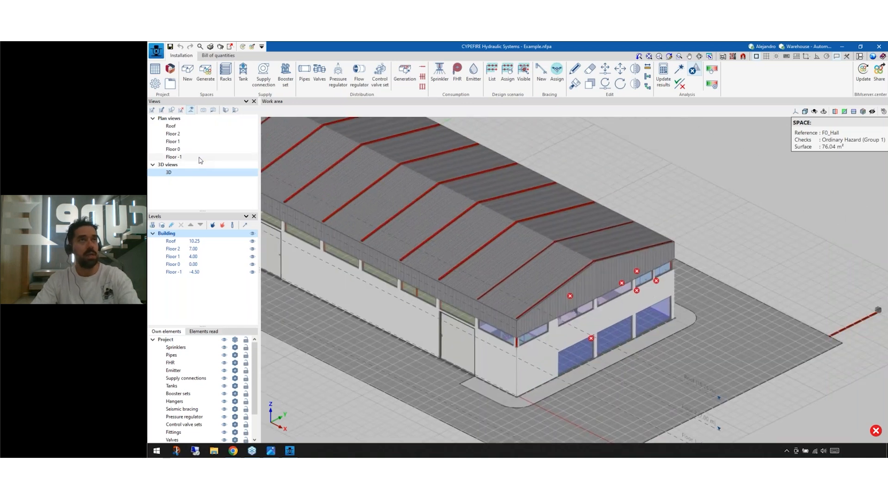
left_click(190, 149)
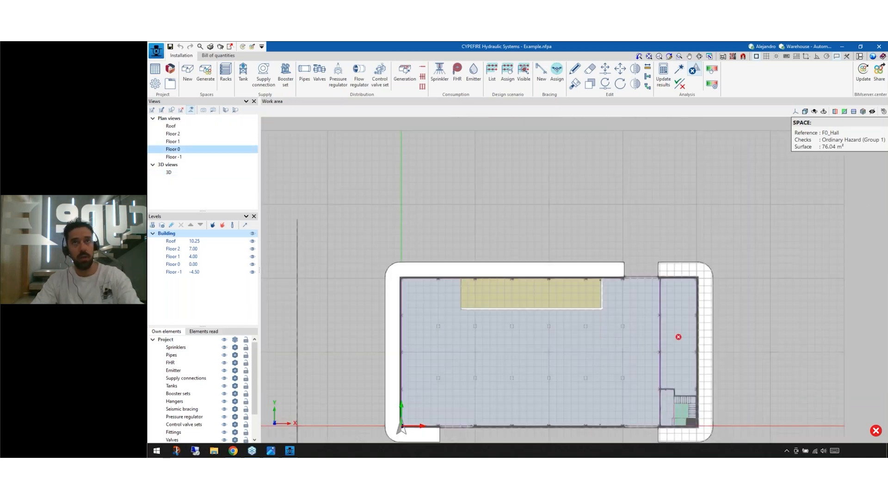
scroll(669, 342, "up", 3)
mouse_move(685, 331)
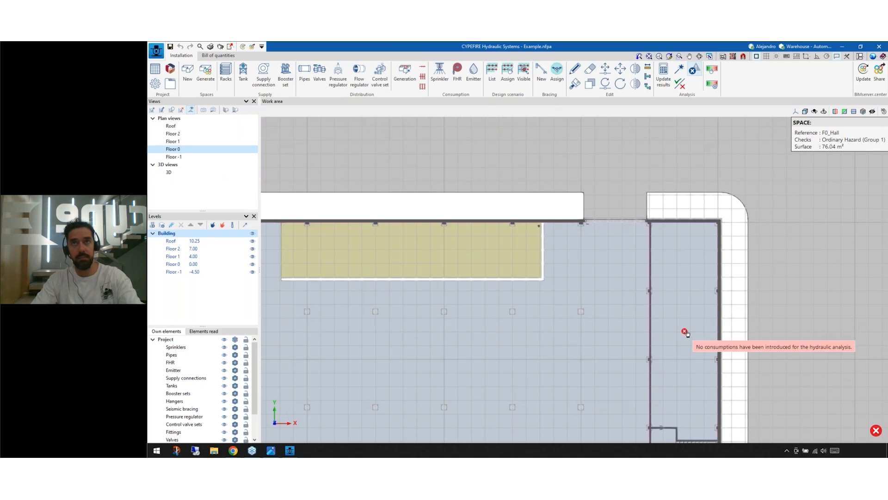
middle_click_drag(687, 332, 656, 283)
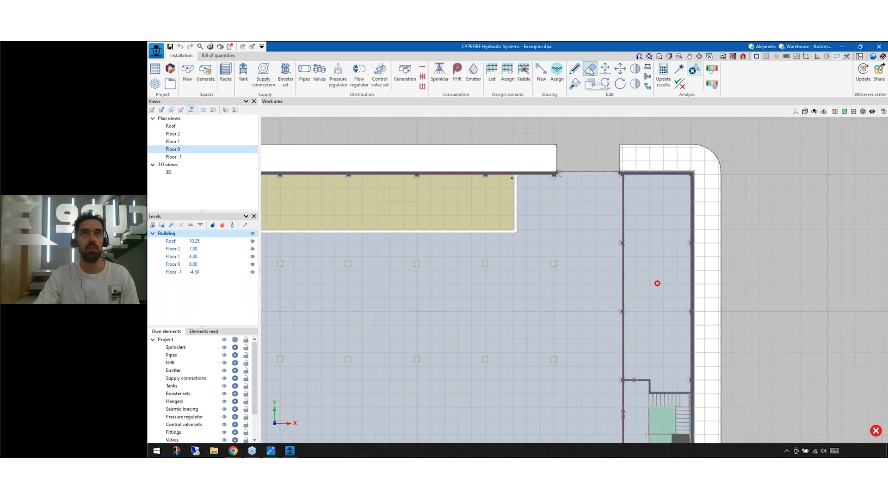
Step: Delete the hall space on the Floor 0 plan
left_click(657, 177)
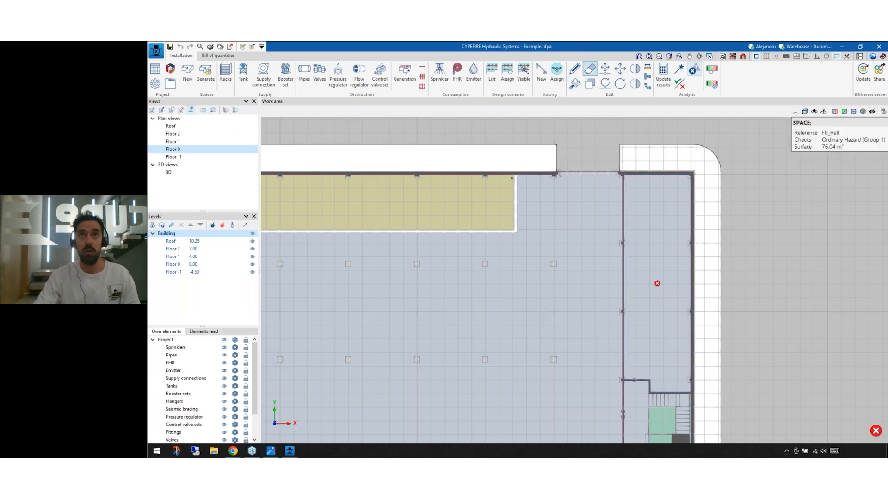
right_click(662, 215)
scroll(662, 215, "down", 6)
middle_click_drag(671, 218, 692, 263)
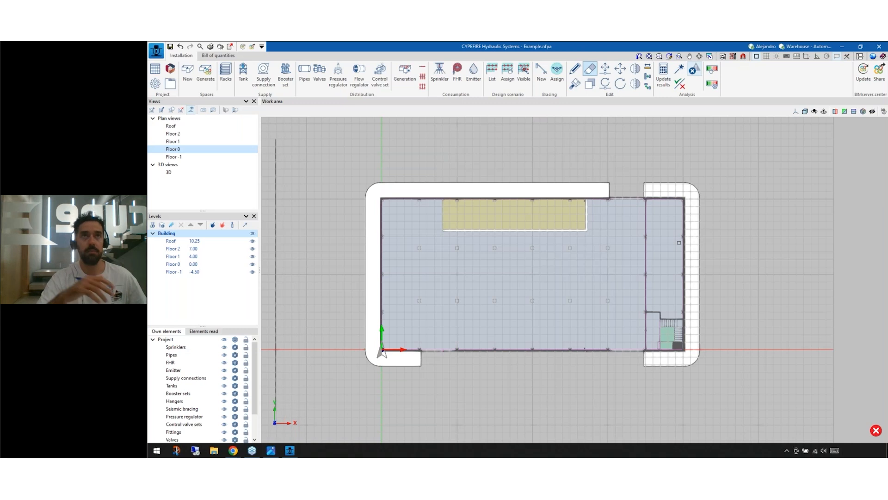
right_click(753, 260)
Step: Generate the spaces from the BIM model to recreate the hall space on Floor 0
middle_click_drag(698, 295, 623, 338)
scroll(605, 316, "up", 4)
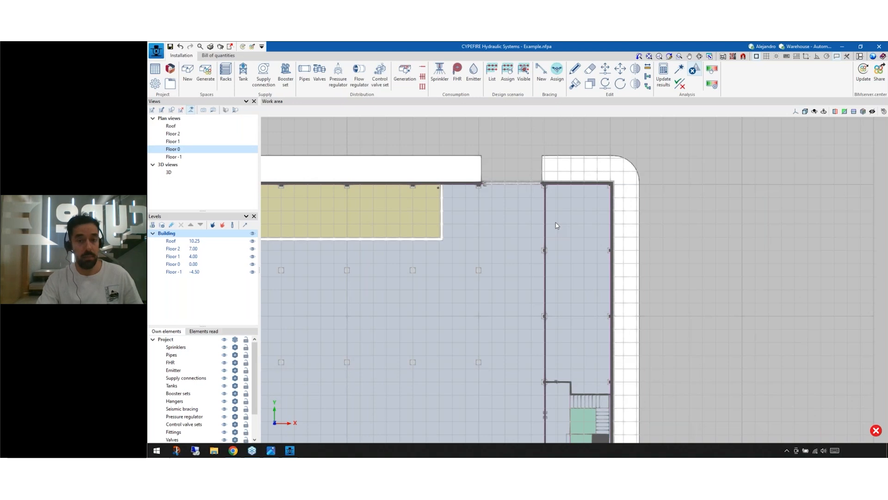
left_click(210, 85)
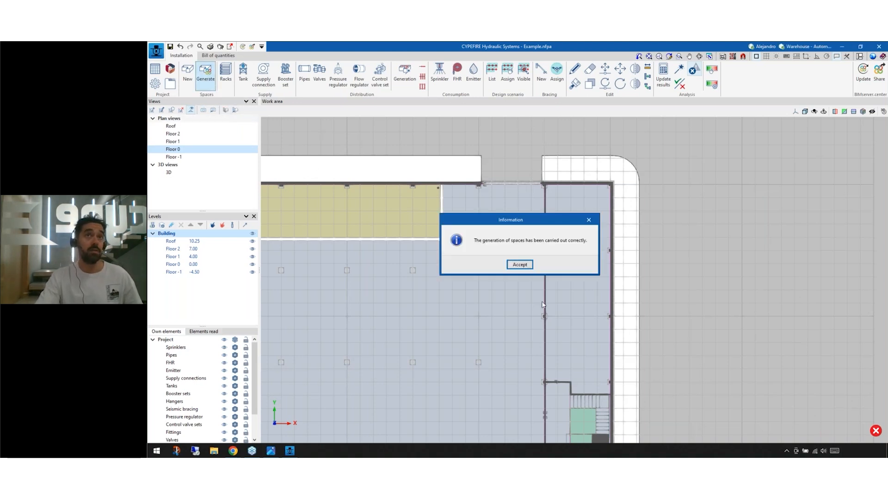
left_click(520, 264)
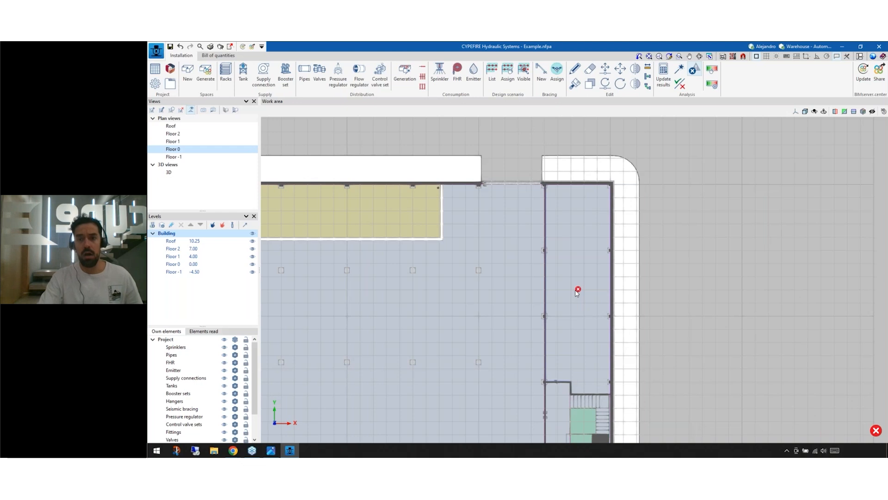
scroll(577, 292, "down", 5)
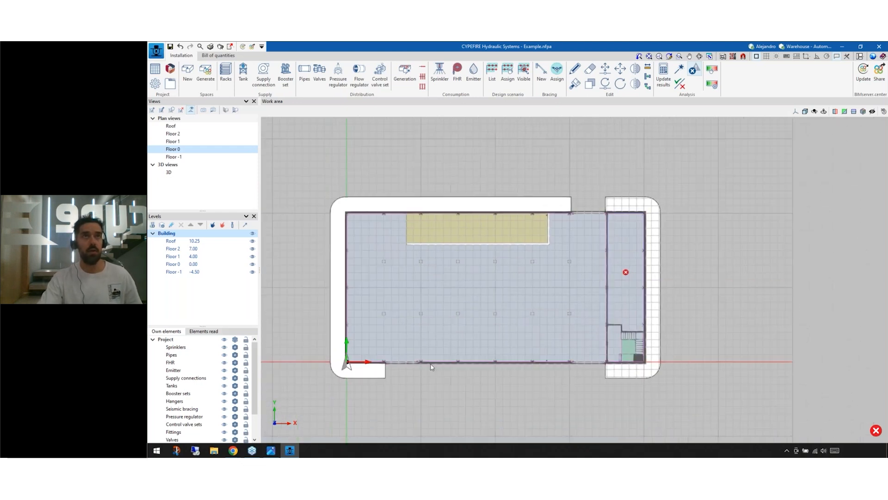
left_click(205, 84)
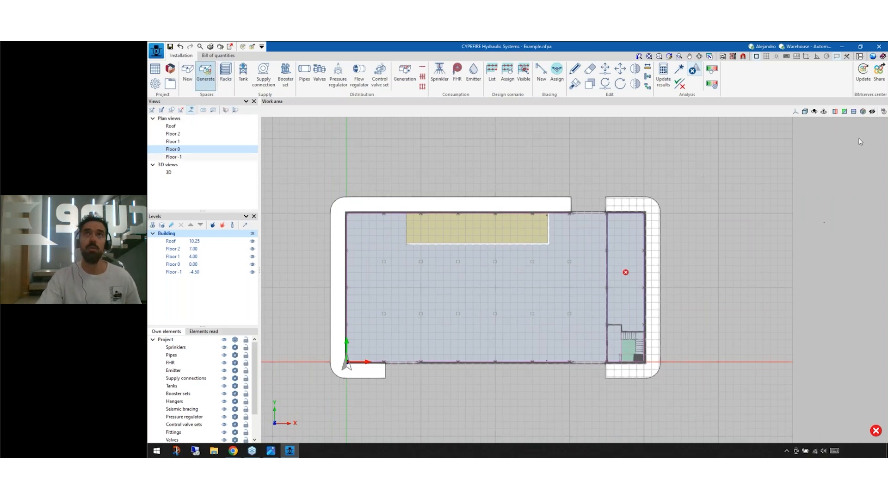
Step: Update the linked BIM model and reimport the spaces' Type Name values into the space classification table
left_click(863, 73)
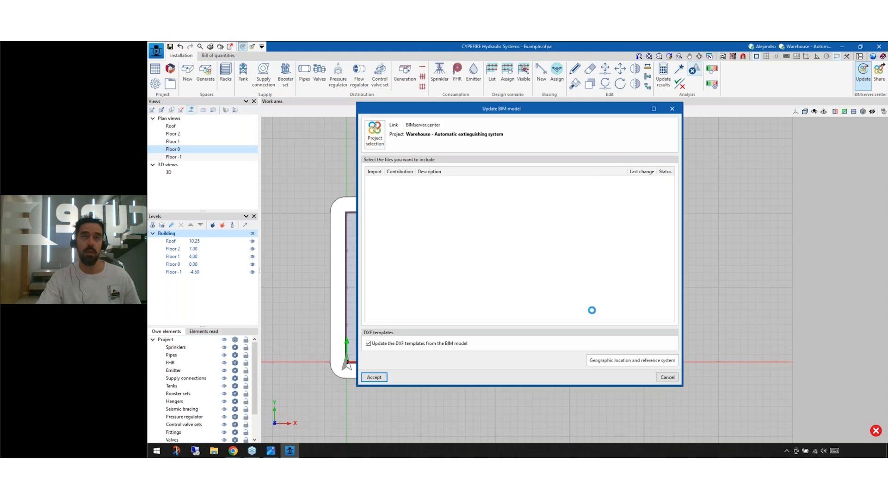
left_click(374, 377)
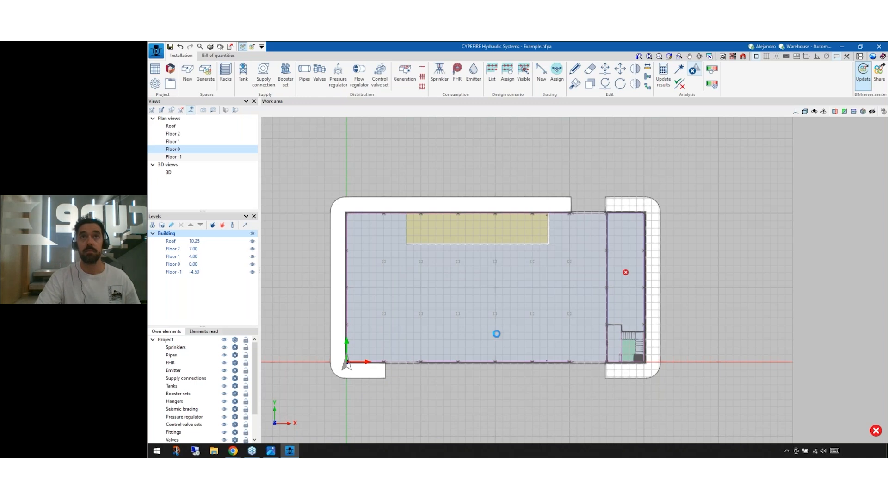
left_click(604, 328)
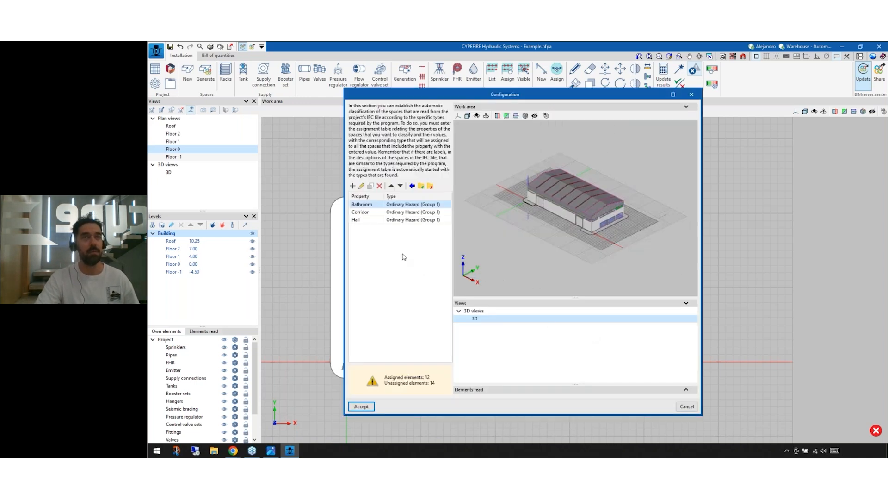
left_click_drag(344, 280, 233, 274)
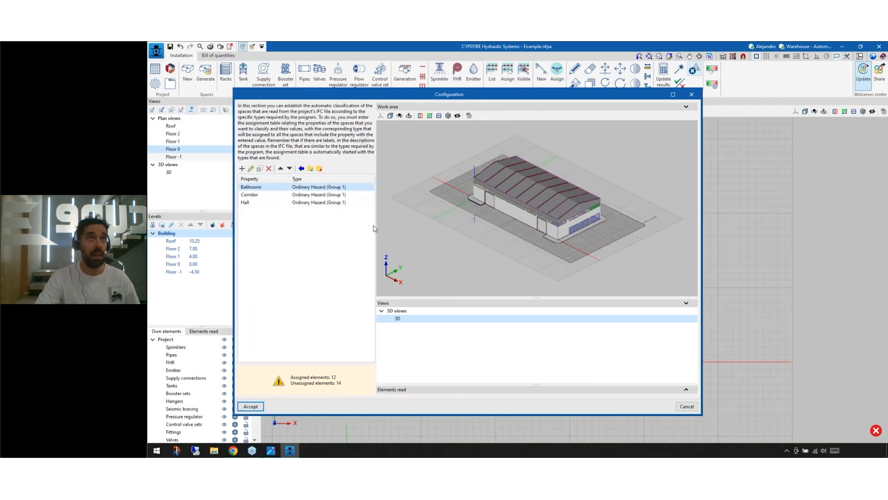
left_click(302, 169)
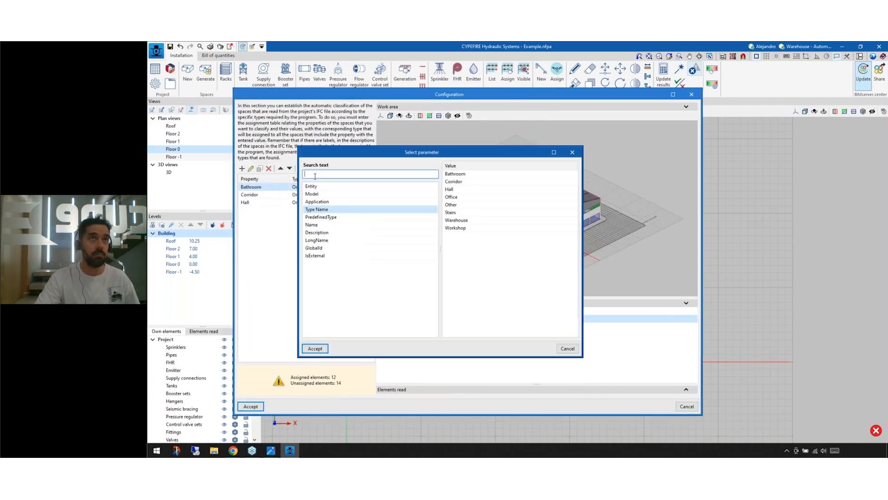
left_click(316, 349)
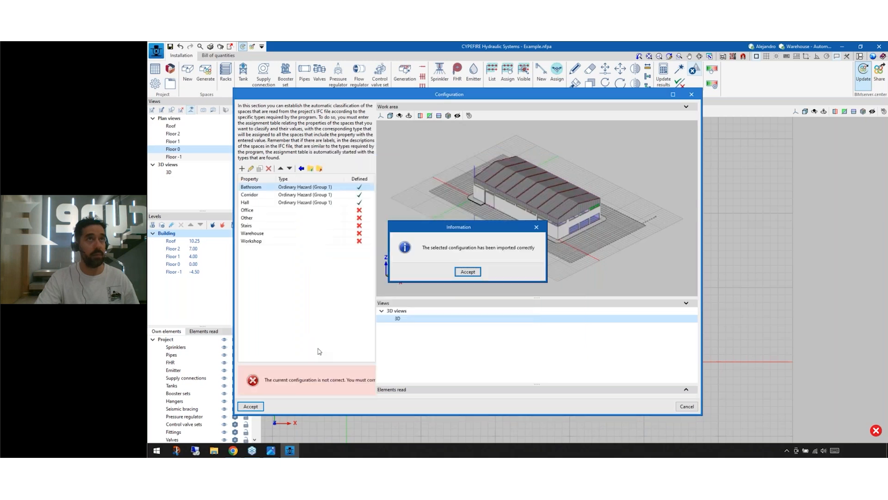
left_click(474, 272)
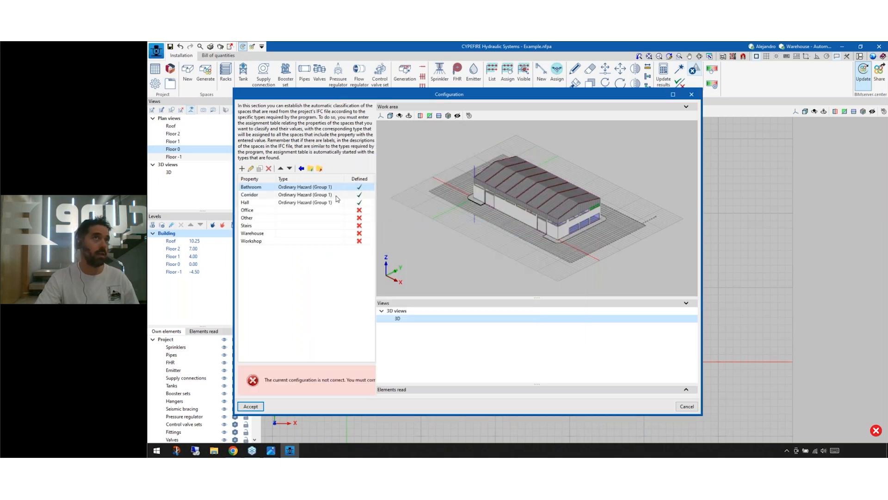
Step: Assign the Ordinary Hazard (Group 1) type to the Workshop spaces
left_click(317, 211)
left_click(315, 218)
left_click(311, 226)
left_click(310, 234)
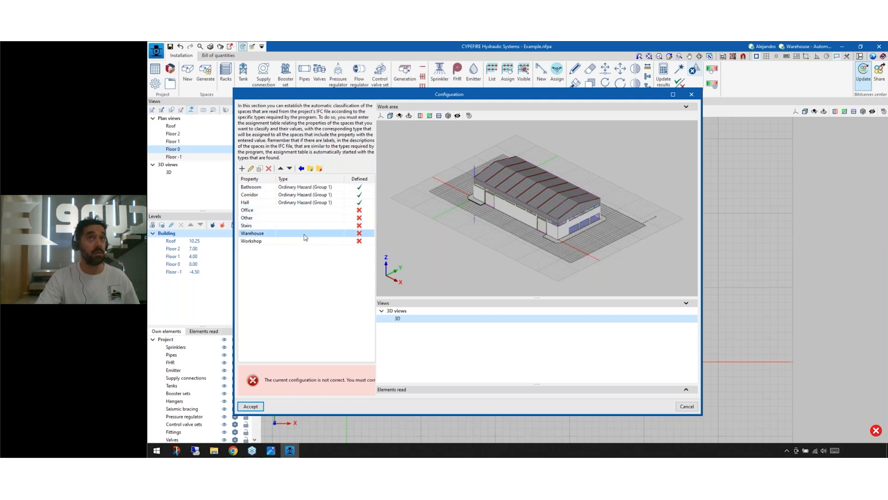
left_click(308, 241)
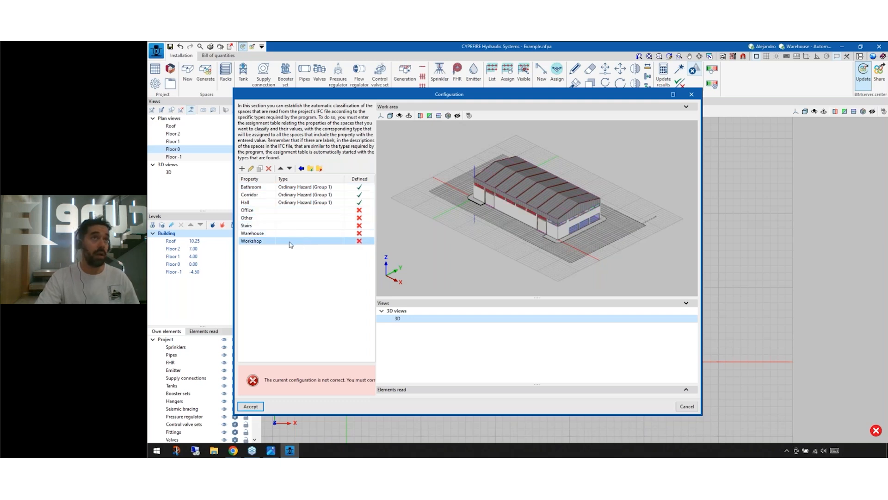
double_click(290, 242)
left_click(446, 268)
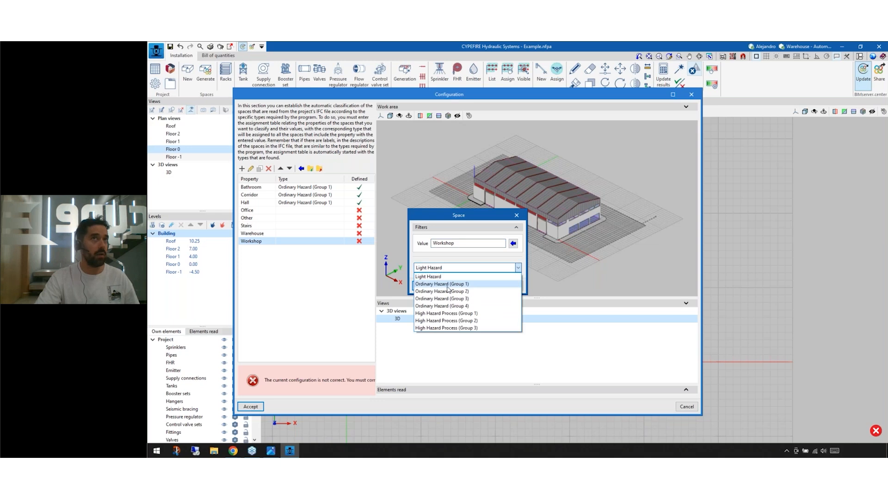
left_click(447, 284)
left_click(425, 286)
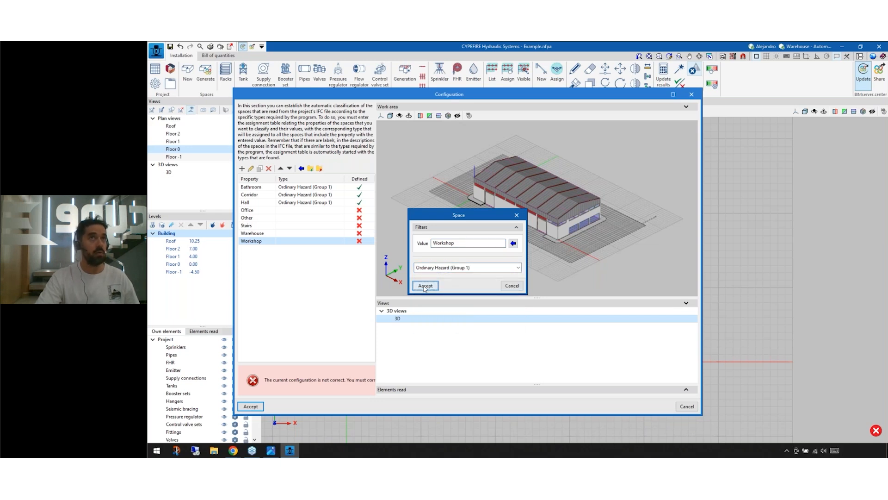
Step: Remove the unclassified Office, Other, Stairs and Warehouse entries and accept the updated space configuration
left_click(301, 211)
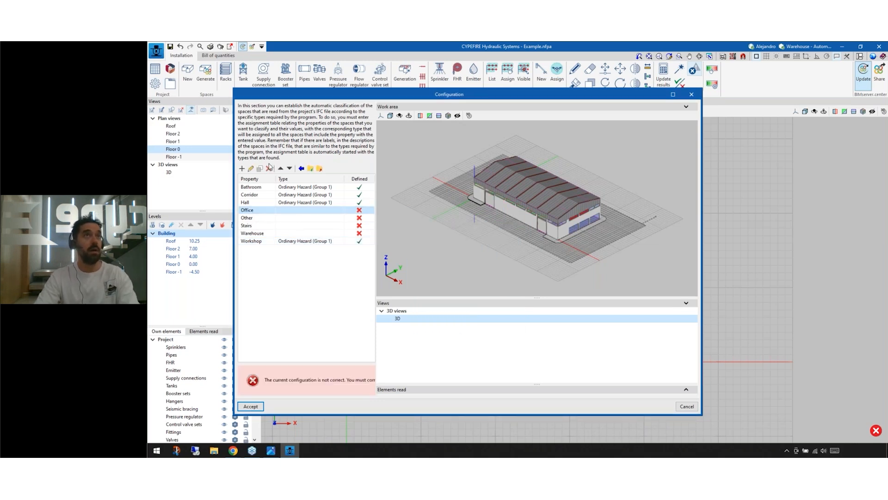
left_click(269, 169)
left_click(268, 169)
left_click(269, 169)
left_click(268, 169)
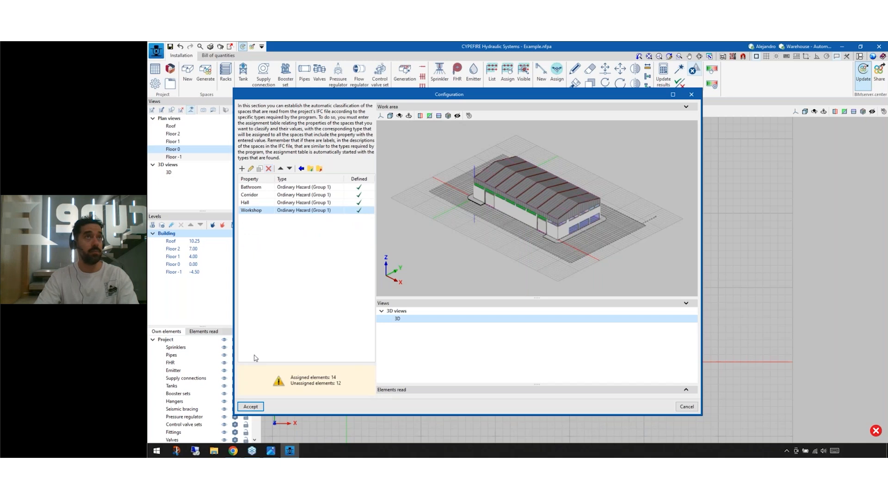
left_click(253, 406)
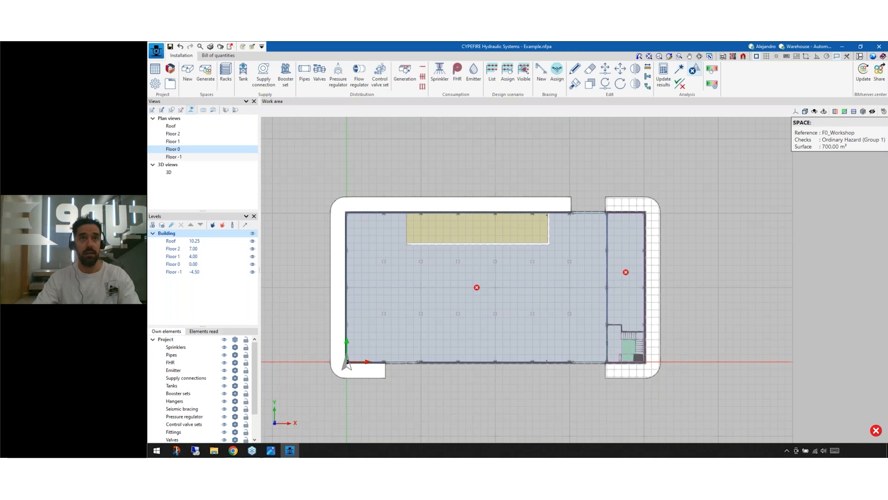
Step: Open the manufacturer catalogues and view the download options for the aquatherm iberica pipes catalogue, without downloading it
middle_click_drag(535, 190, 579, 172)
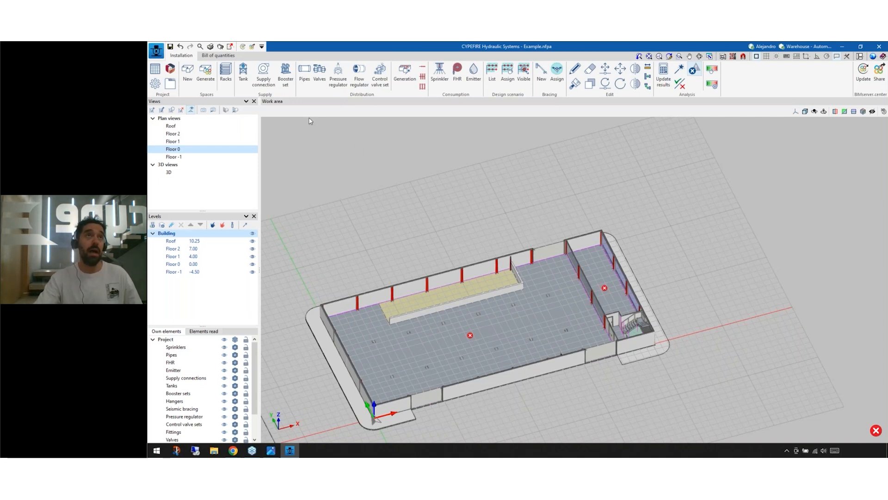
left_click(170, 69)
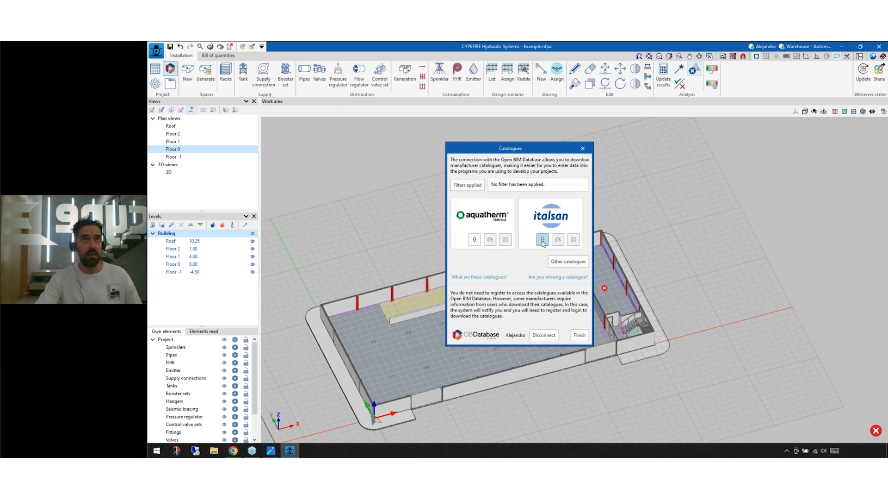
left_click(476, 239)
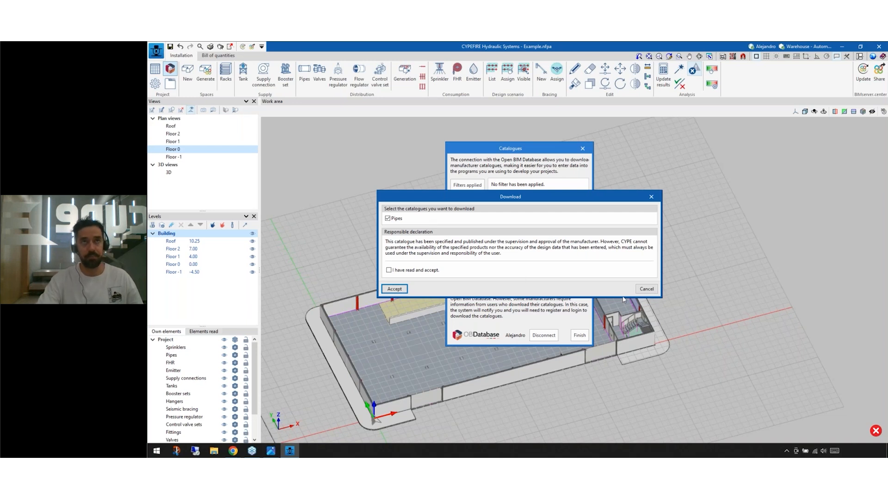
left_click(648, 289)
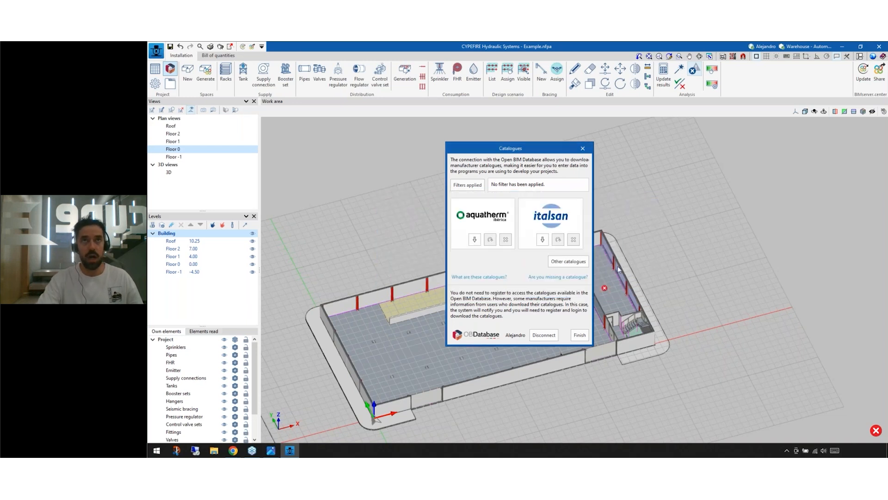
Step: Review the list of other manufacturers' catalogues and the general options, closing both without making changes
left_click(564, 262)
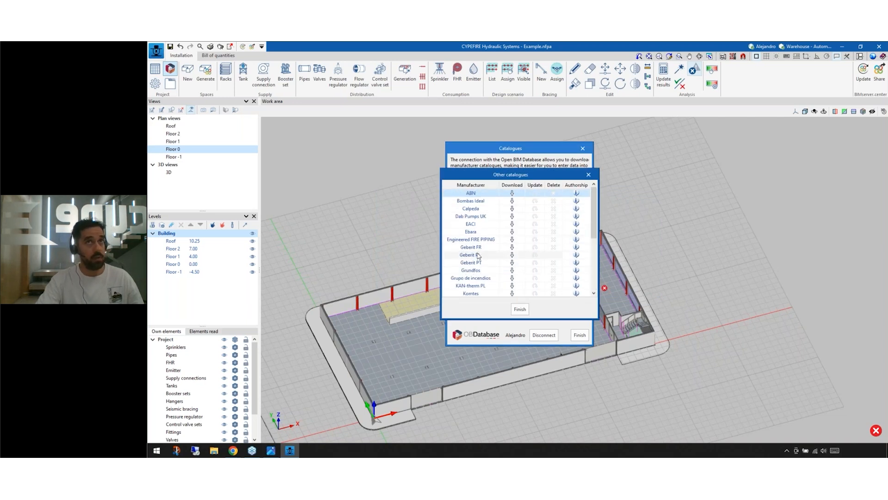
scroll(490, 246, "down", 5)
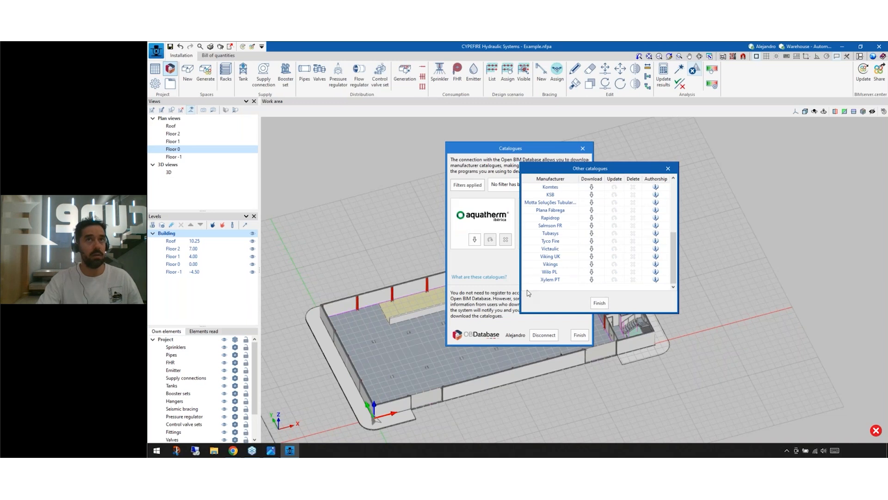
left_click(599, 303)
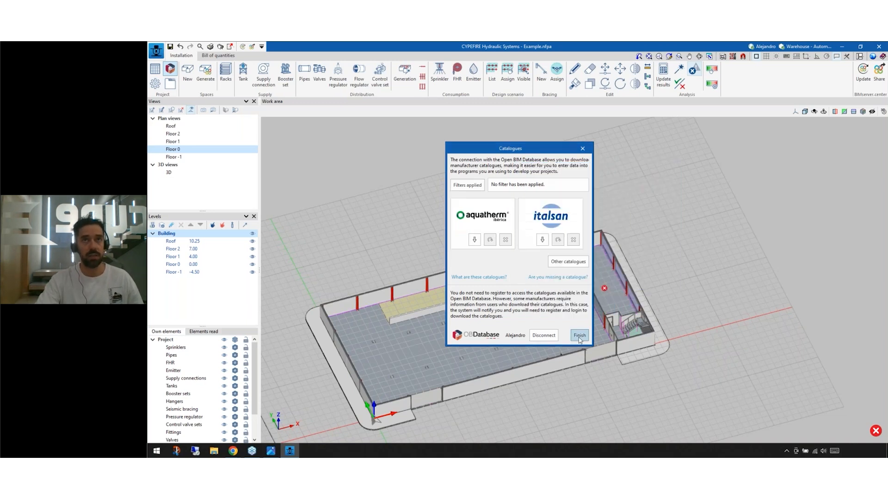
left_click(580, 335)
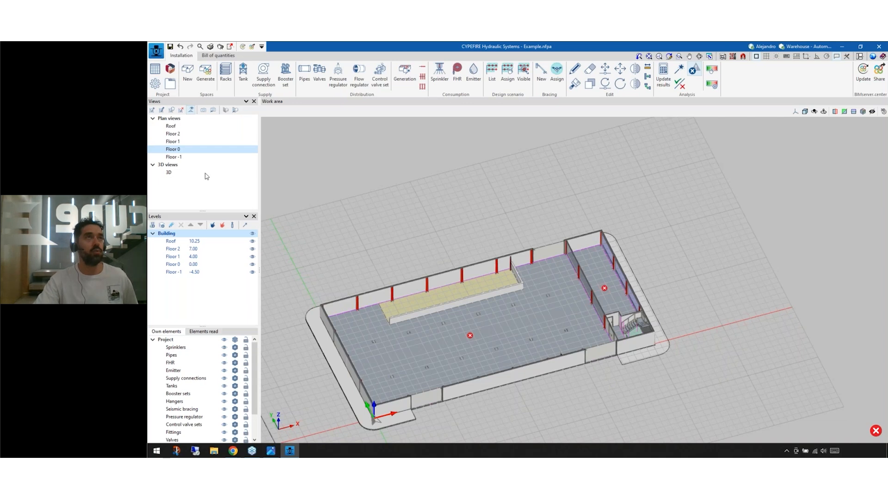
left_click(155, 85)
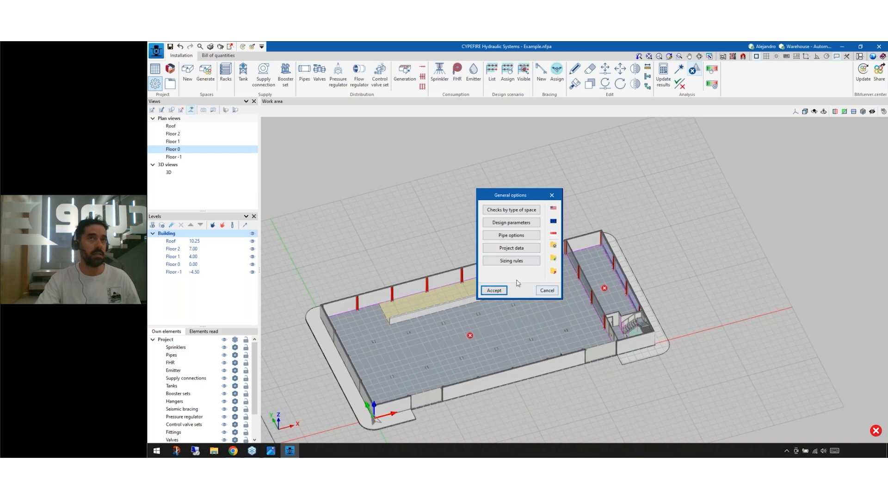
left_click(547, 290)
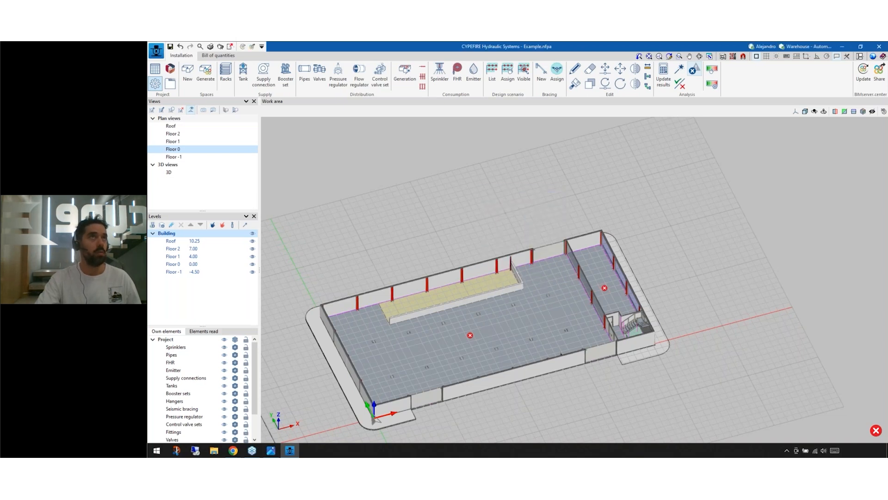
Step: Review the library of generic elements, including booster sets, pipe series, sprinklers, fire hose reels, braces and valves, and close it unchanged
left_click(171, 86)
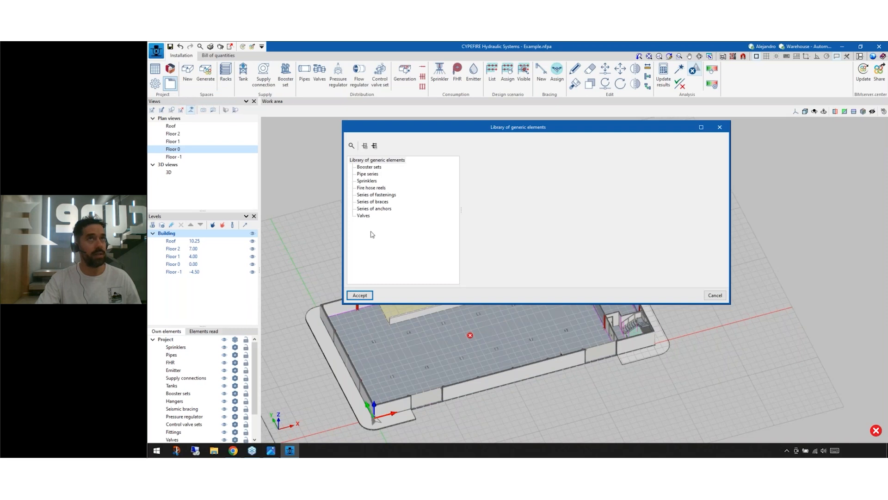
left_click(366, 168)
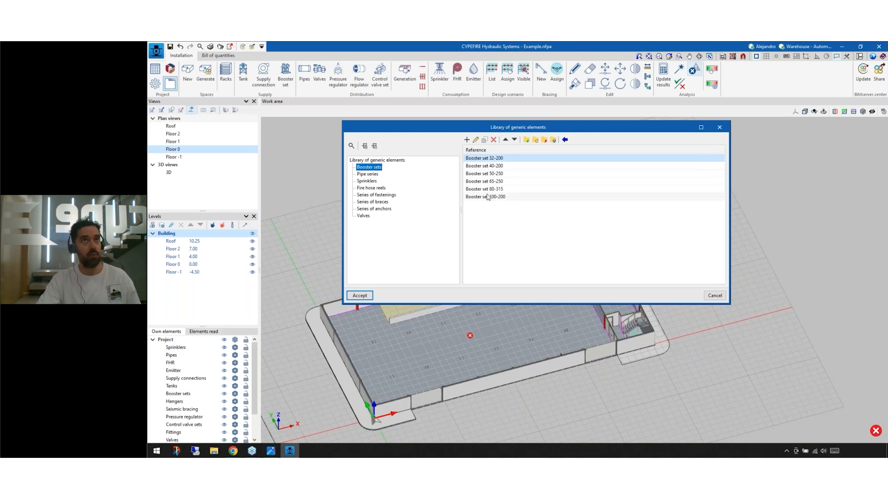
left_click(375, 175)
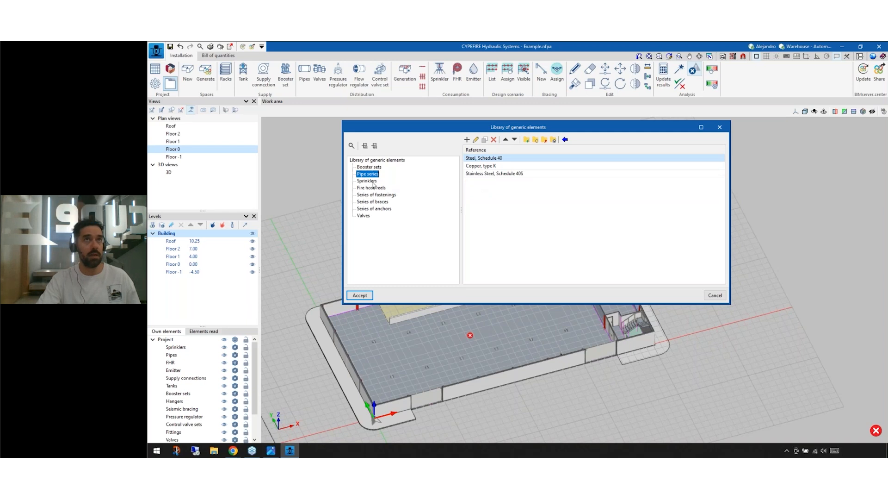
left_click(373, 181)
left_click(376, 189)
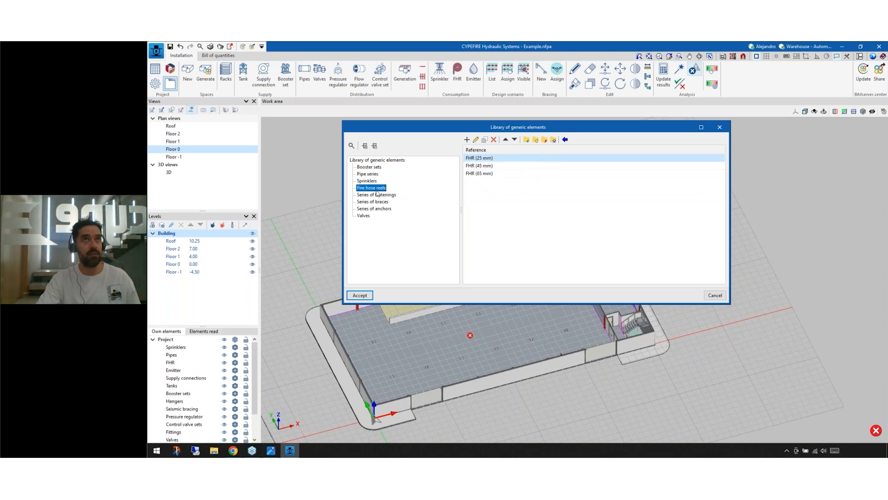
left_click(379, 202)
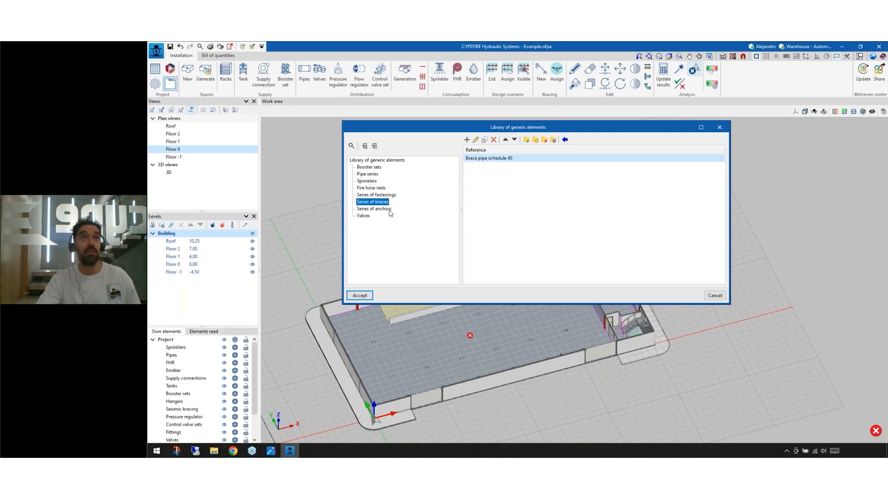
left_click(365, 216)
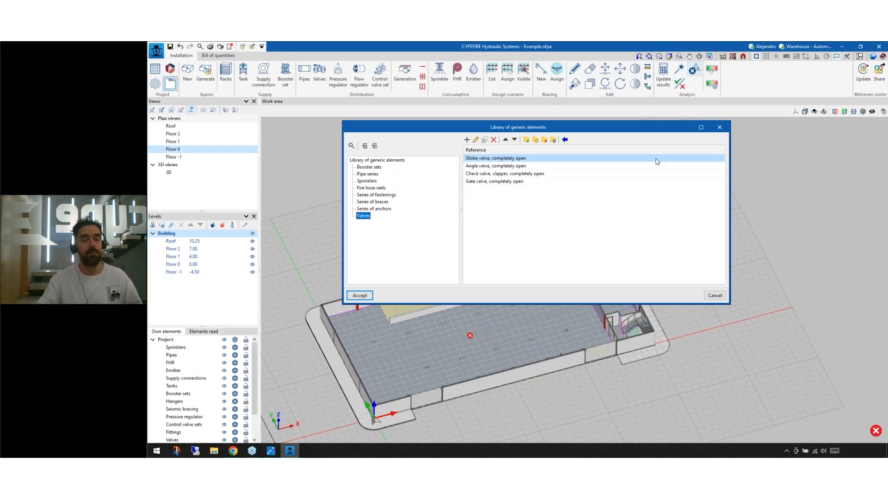
left_click(719, 128)
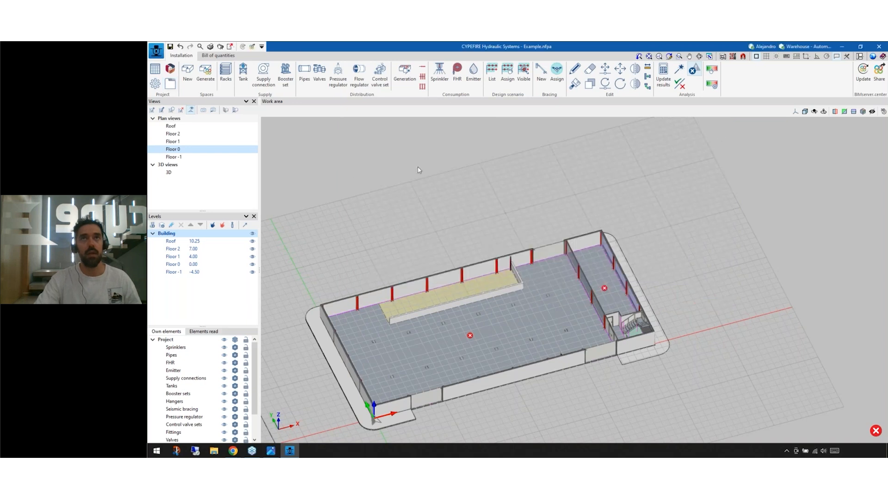
Step: Download the published version of the Italsan pipes catalogue, accepting its responsible declaration
left_click(170, 68)
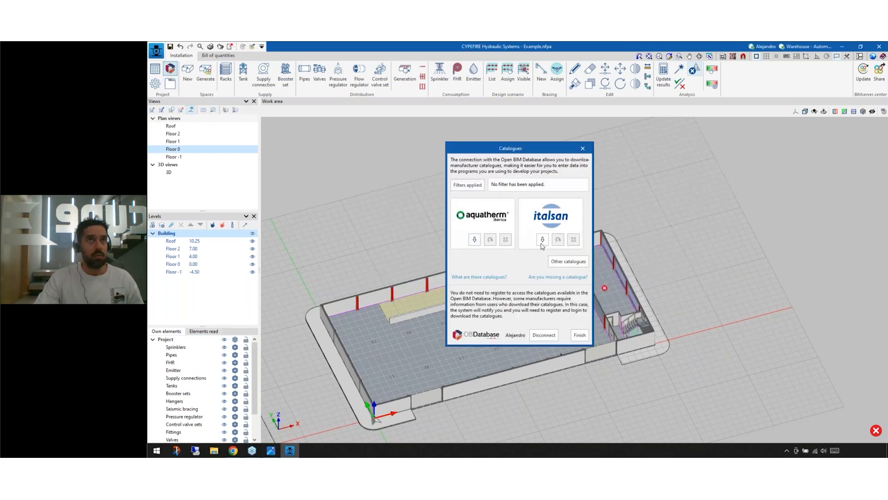
left_click(541, 238)
left_click(389, 273)
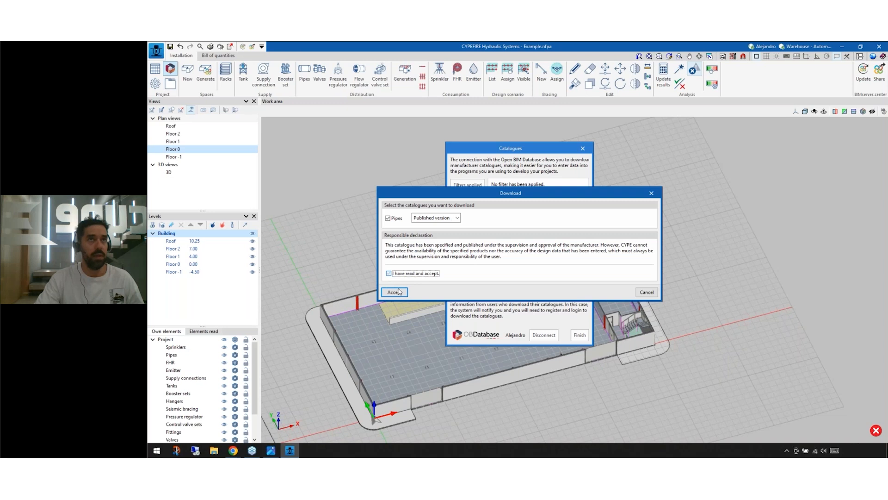
left_click(395, 292)
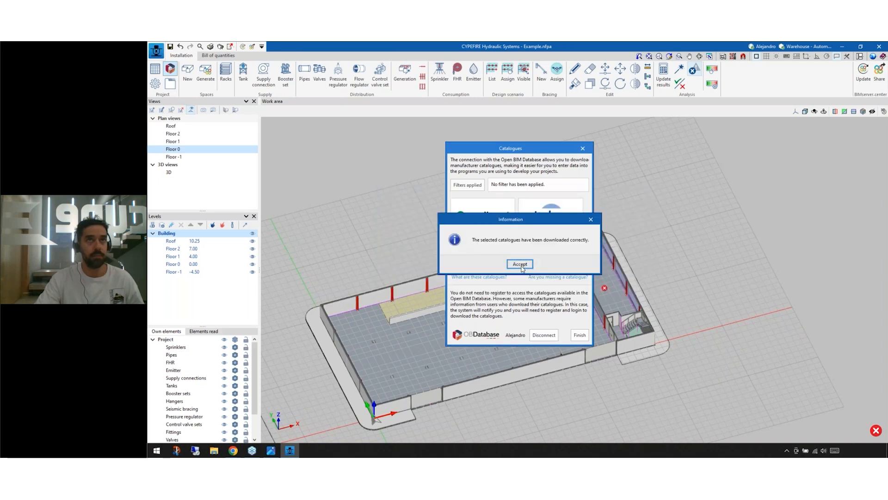
left_click(518, 264)
Step: Download the aquatherm iberica pipes catalogue, accepting its responsible declaration, and close the manufacturer catalogues
left_click(472, 238)
left_click(388, 270)
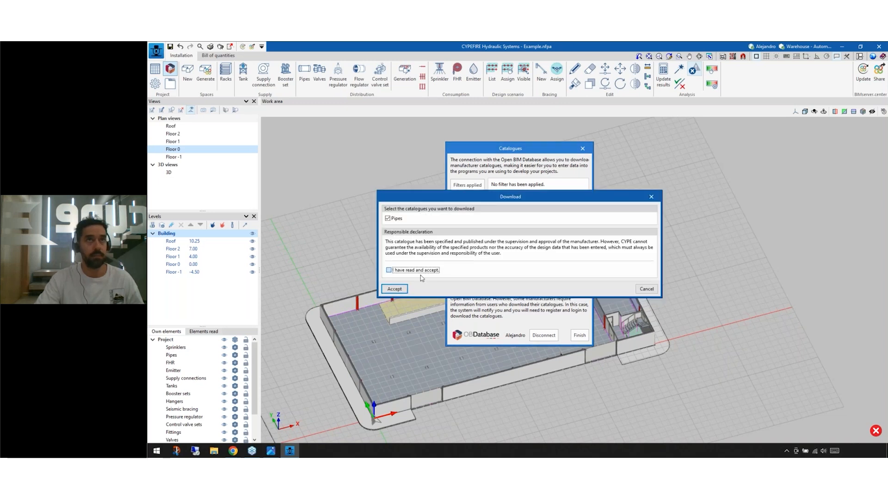
left_click(395, 288)
left_click(515, 265)
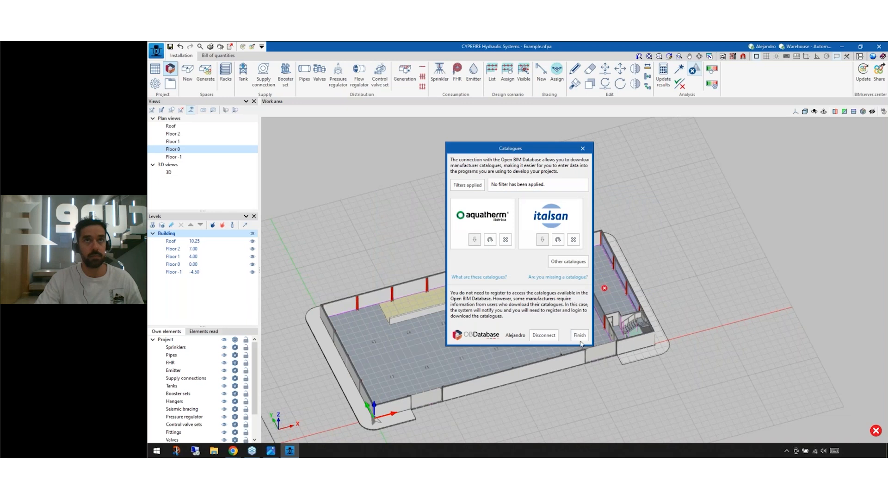
left_click(579, 334)
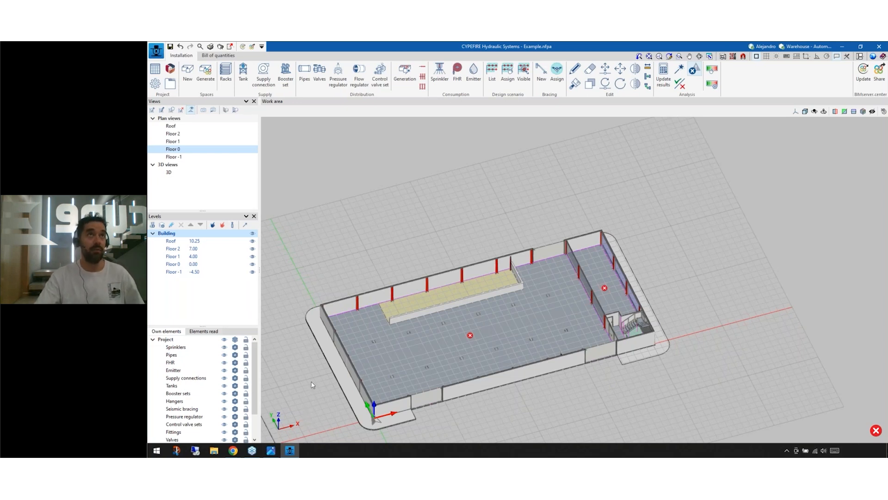
Step: Start a new pipe and choose the Italsan manufacturer catalogue with the NIRON RED CT SDR11/Serie 5 series
left_click(304, 74)
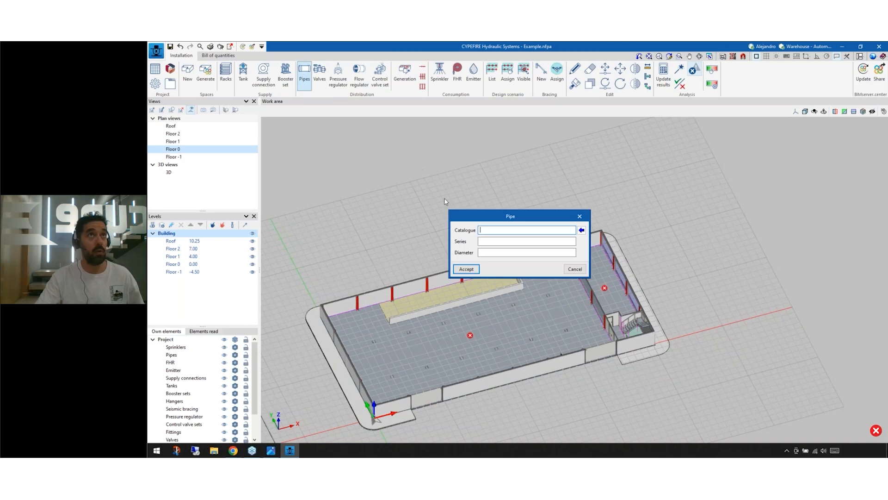
left_click_drag(513, 213, 473, 163)
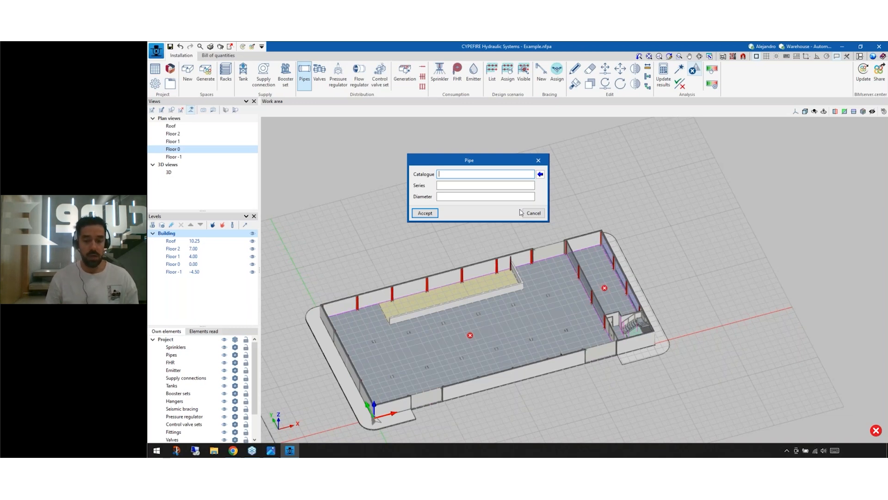
left_click_drag(479, 164, 484, 166)
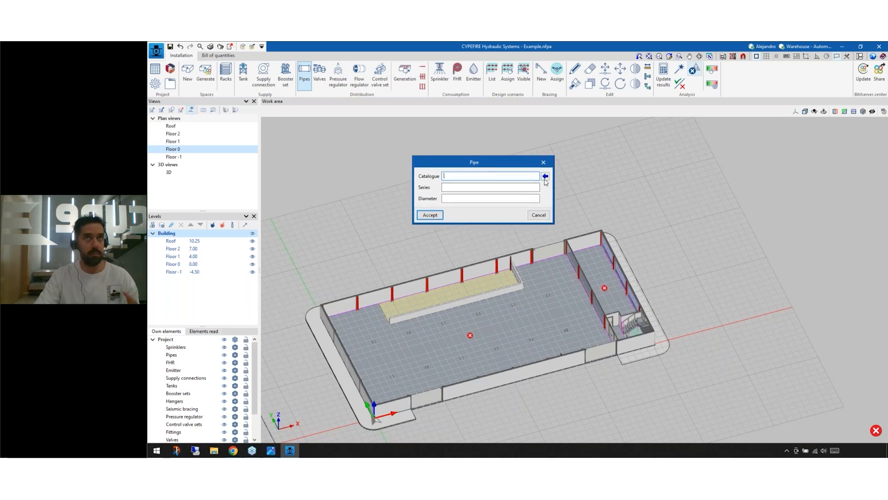
left_click(545, 179)
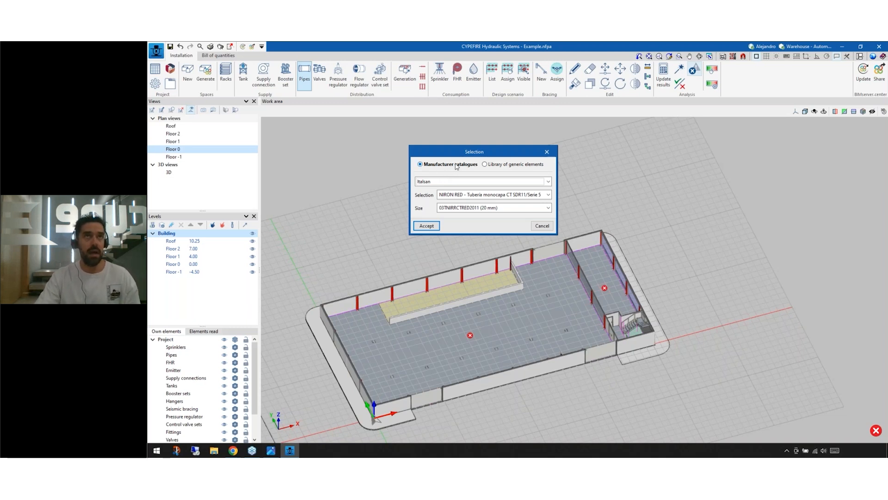
left_click(476, 183)
left_click(468, 198)
left_click(462, 183)
left_click(462, 191)
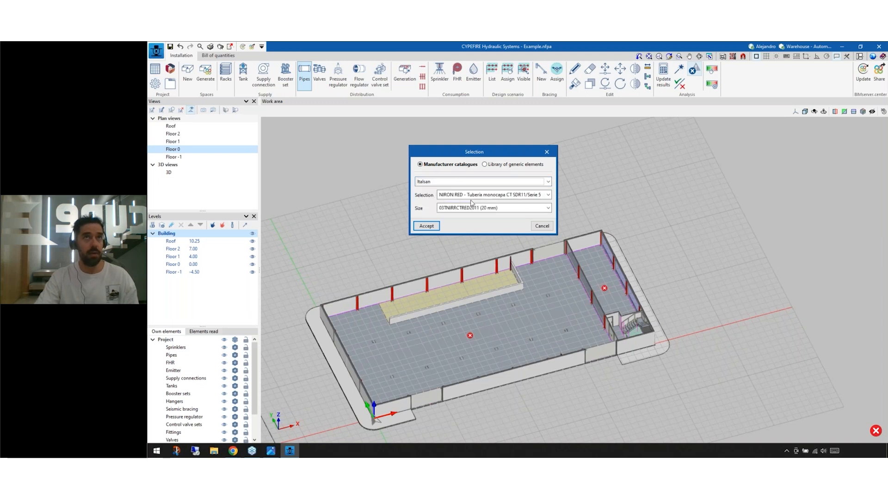
Step: Set the pipe size to 03TNIRRCTRED11011 (110 mm) and accept the pipe definition
left_click(471, 208)
scroll(476, 250, "down", 2)
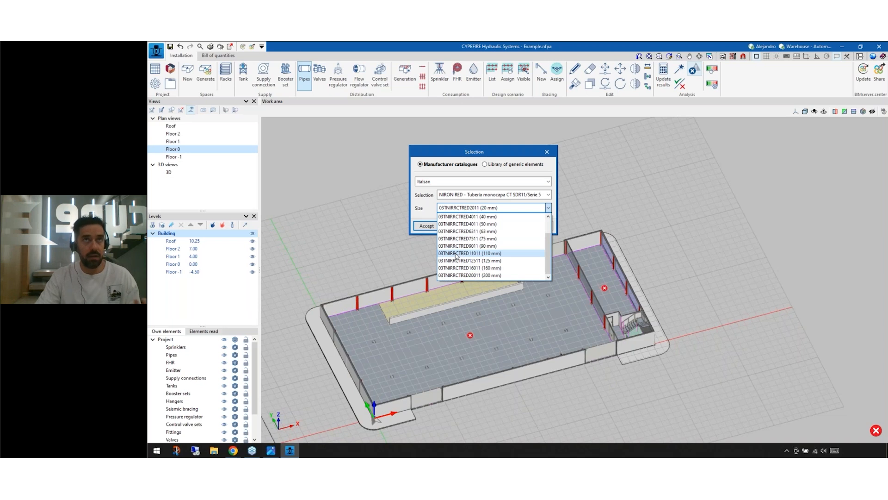
left_click(487, 253)
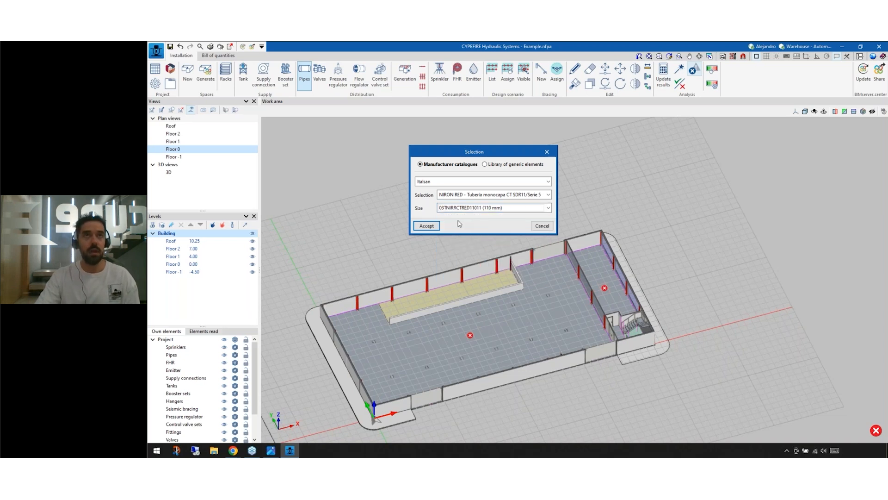
left_click(430, 225)
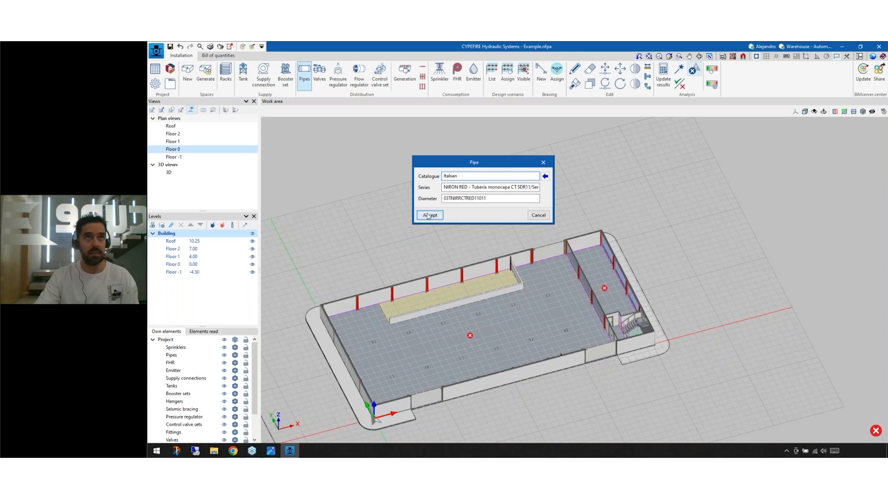
left_click(429, 215)
Step: Draw a straight pipe on Floor 0 outside the building's rear wall, starting at about (16.70, 31.72) m
left_click(409, 229)
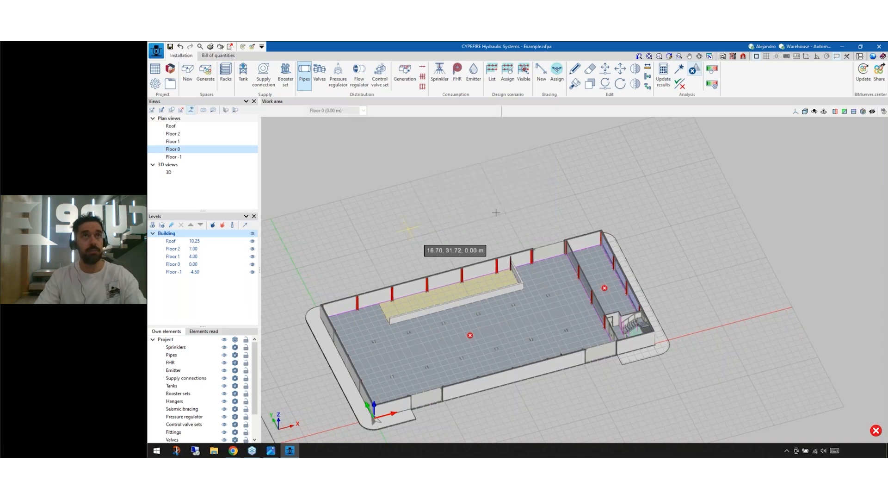
left_click(508, 222)
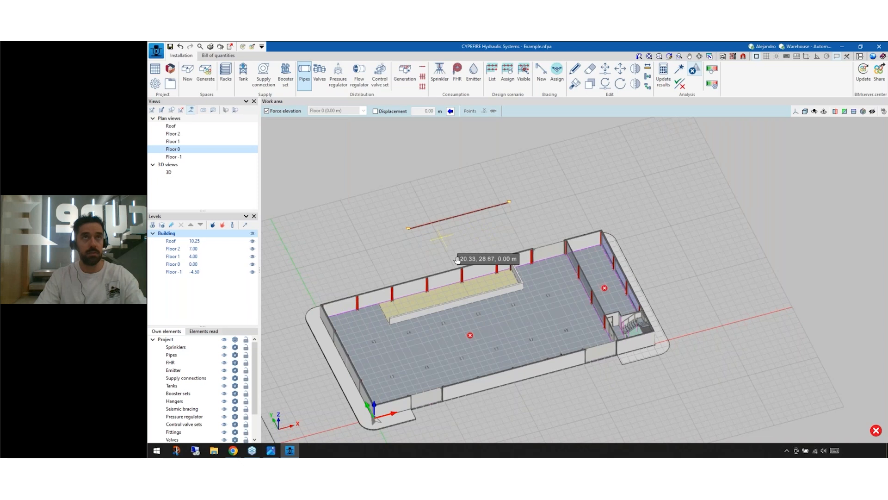
middle_click_drag(442, 238, 459, 261)
Step: Redefine the pipe from the library of generic elements as Steel, Schedule 40 with size Ø6 (150 mm)
right_click(366, 206)
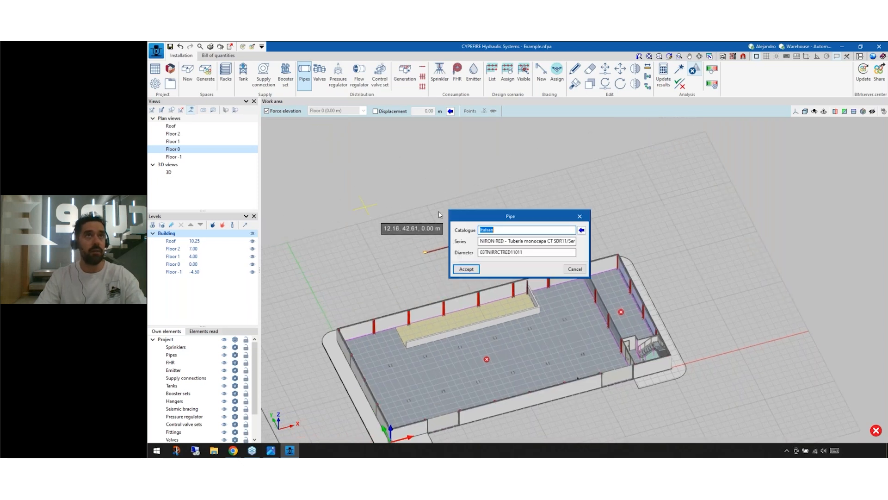
left_click(582, 230)
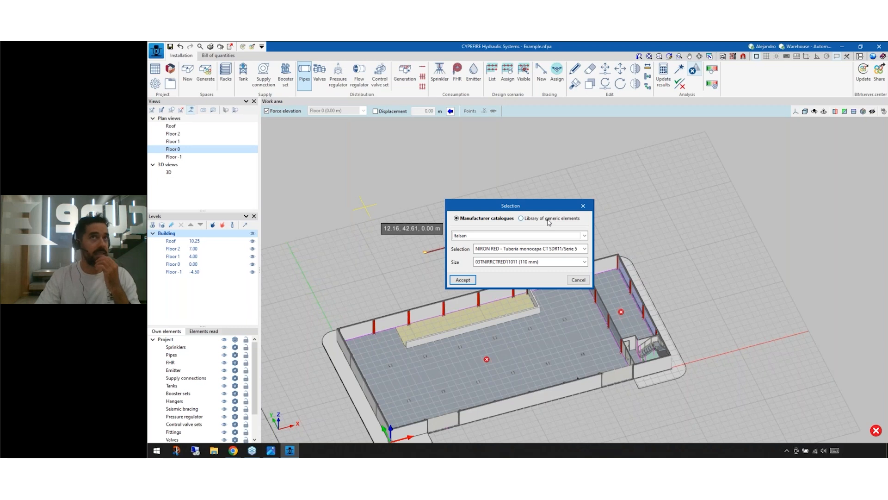
left_click(550, 219)
left_click(539, 240)
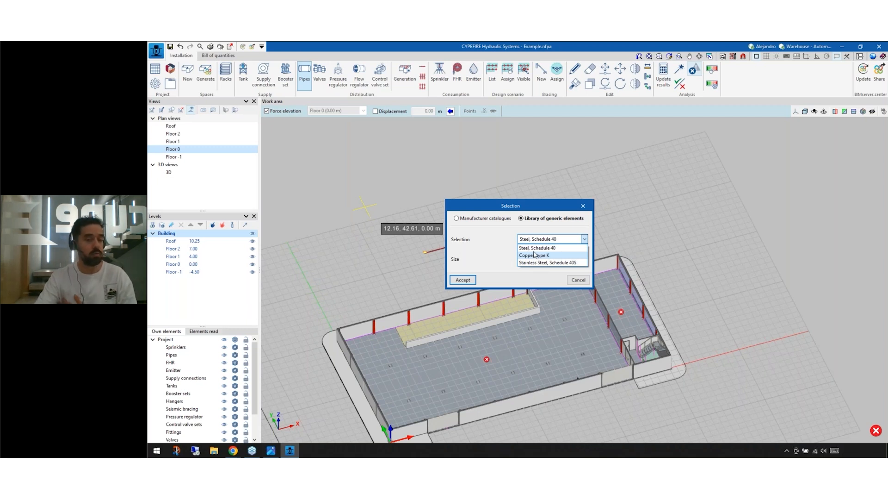
left_click(536, 247)
left_click(537, 258)
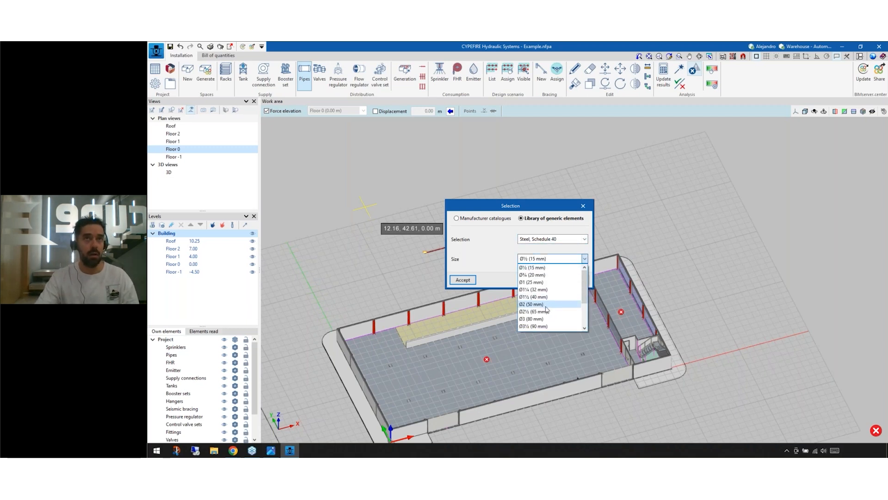
scroll(544, 307, "down", 2)
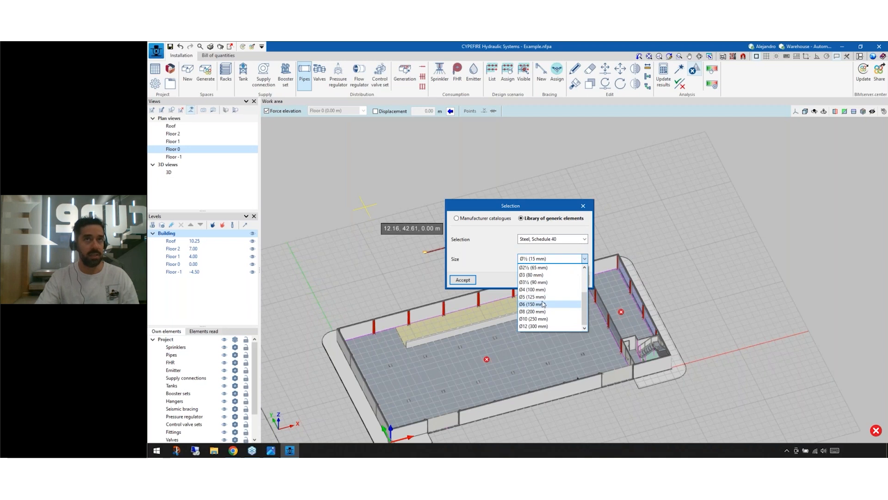
left_click(544, 305)
left_click(463, 280)
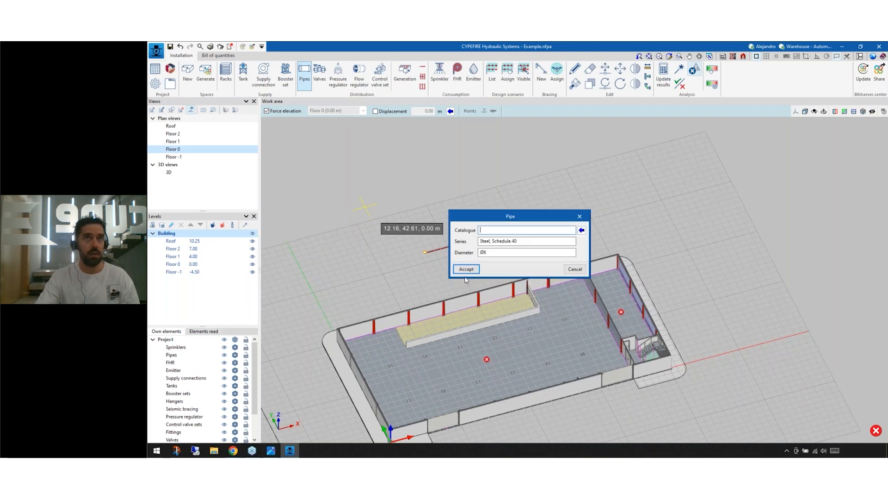
left_click(466, 269)
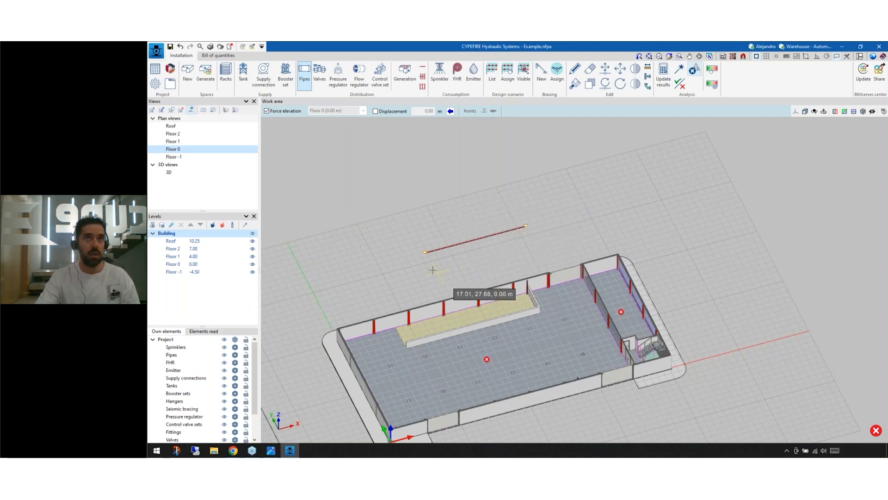
Step: Draw a second pipe about 13.35 m long on Floor 0, between the first pipe and the building's rear wall, and end the pipe command
left_click(528, 248)
scroll(485, 257, "up", 3)
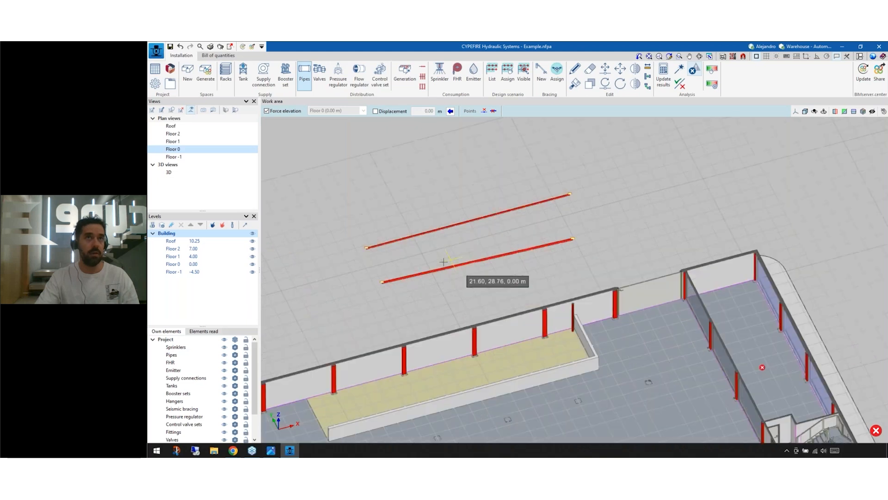
scroll(443, 262, "up", 2)
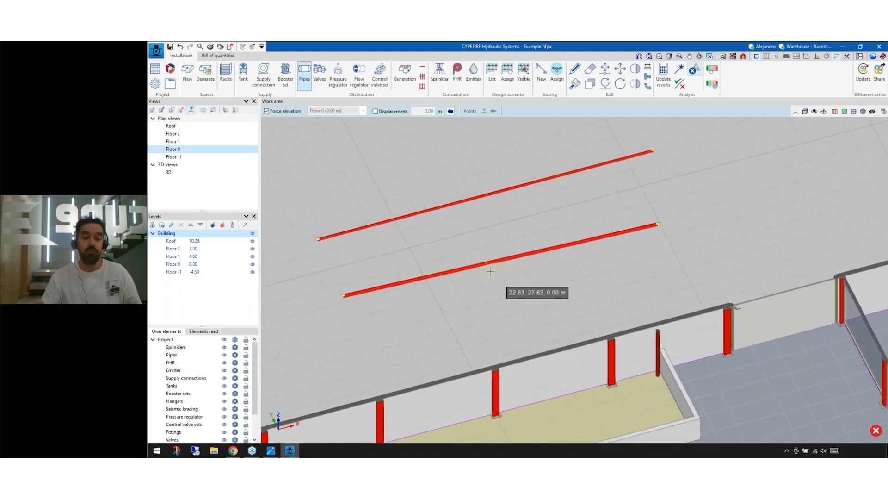
left_click(493, 304)
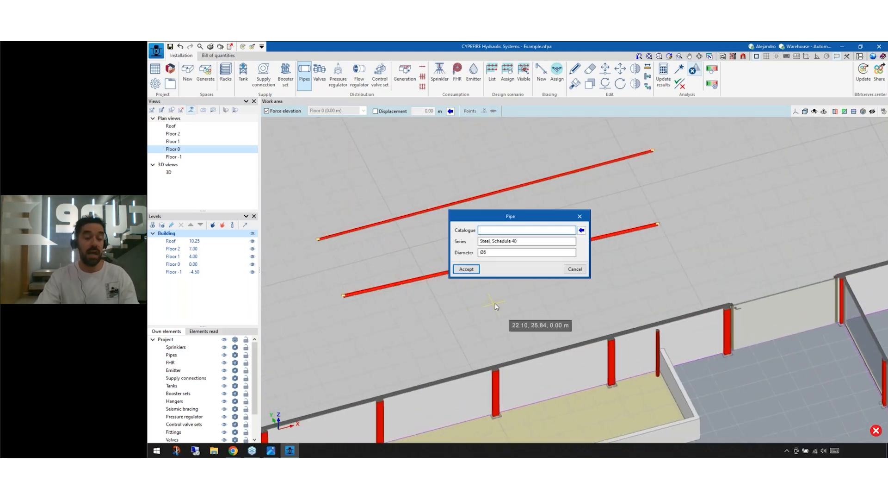
key("Escape")
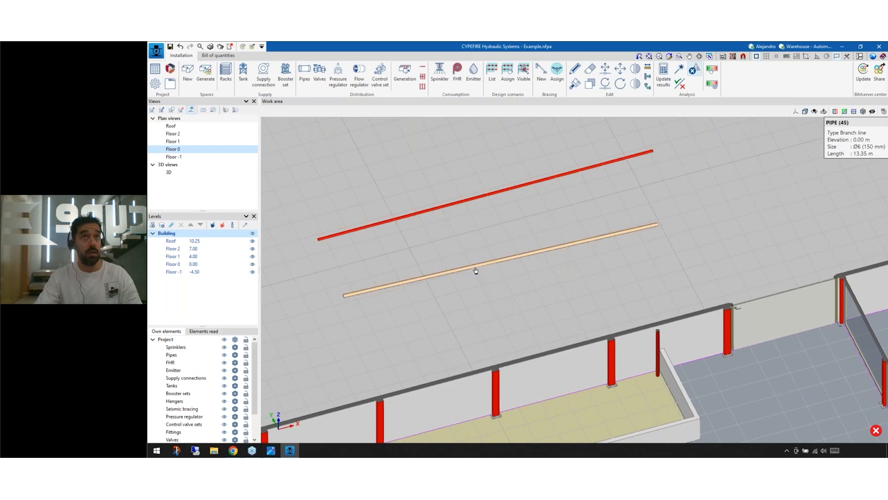
Step: Check the Schedule 40 pipe's definition and the grid-system sprinkler distribution options, closing both without changes
left_click(475, 270)
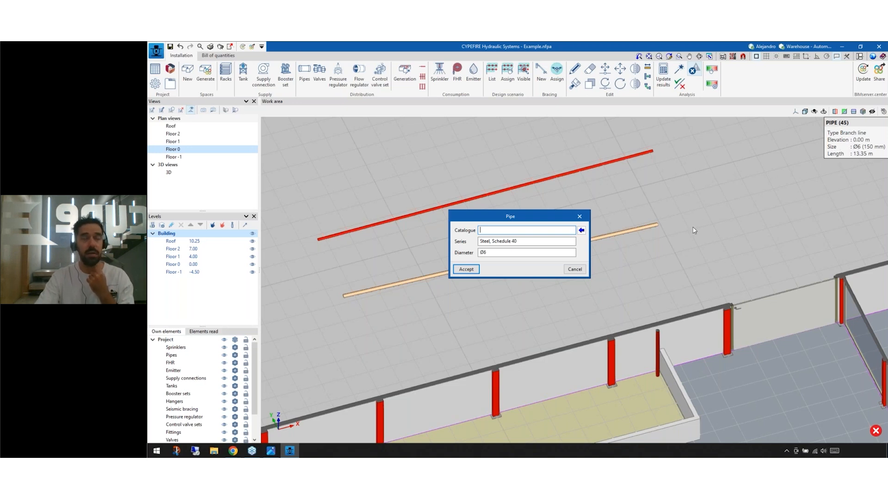
key("Return")
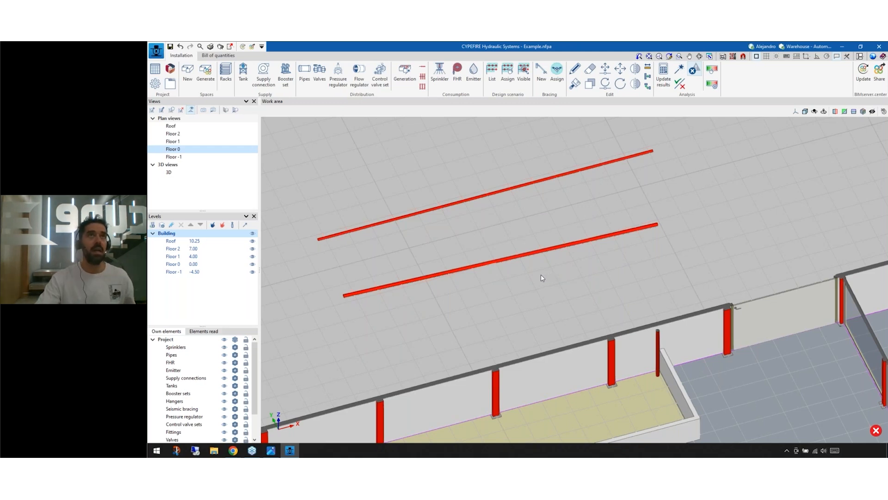
left_click(423, 87)
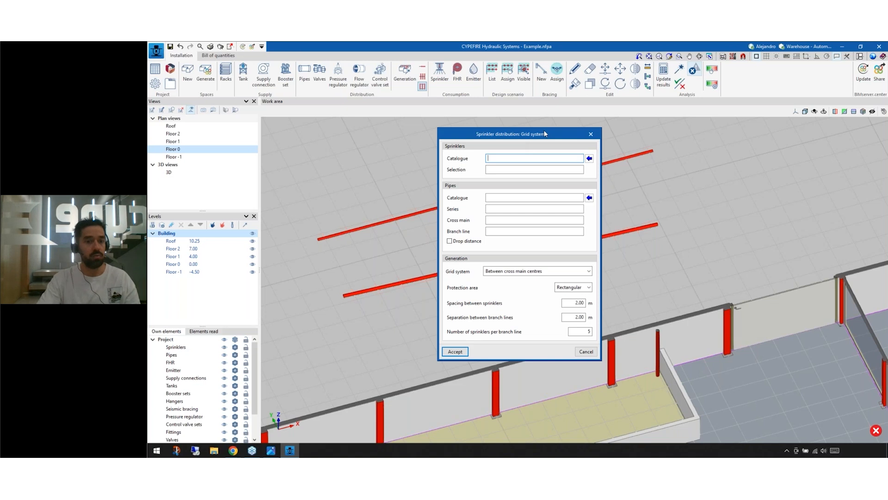
left_click(591, 135)
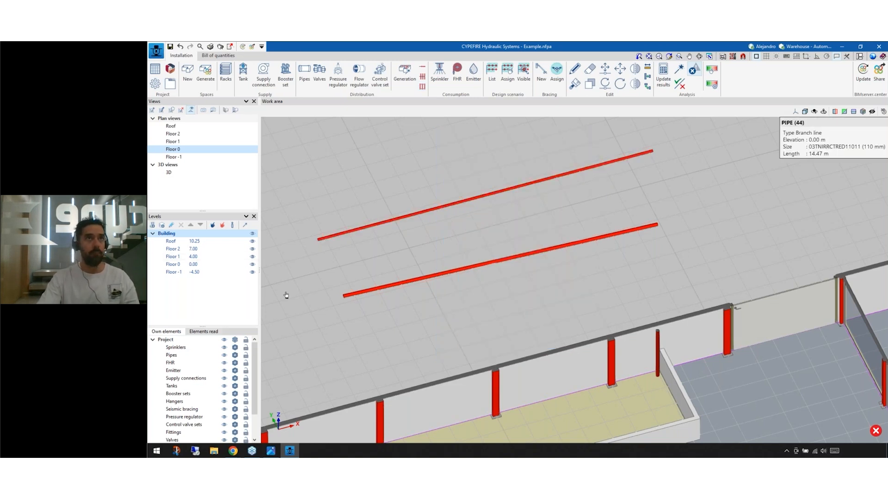
Step: Delete both pipes outside the building's rear wall
scroll(322, 241, "down", 2)
left_click_drag(302, 199, 576, 320)
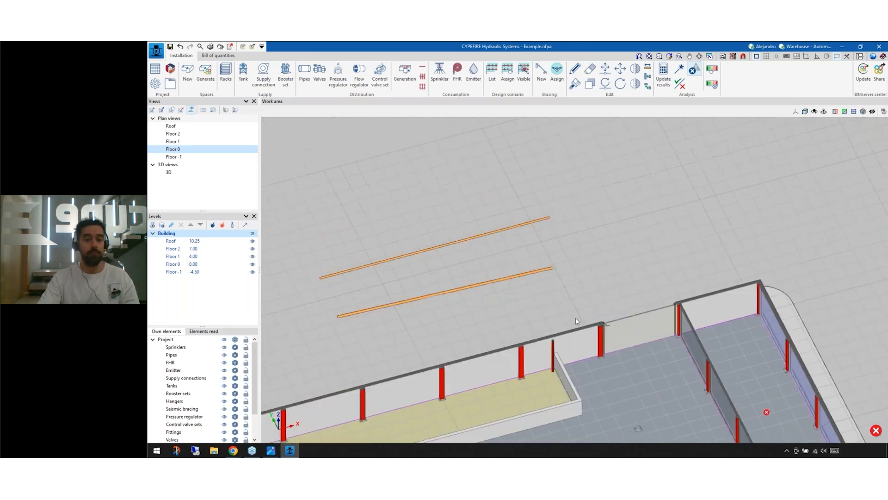
key("Delete")
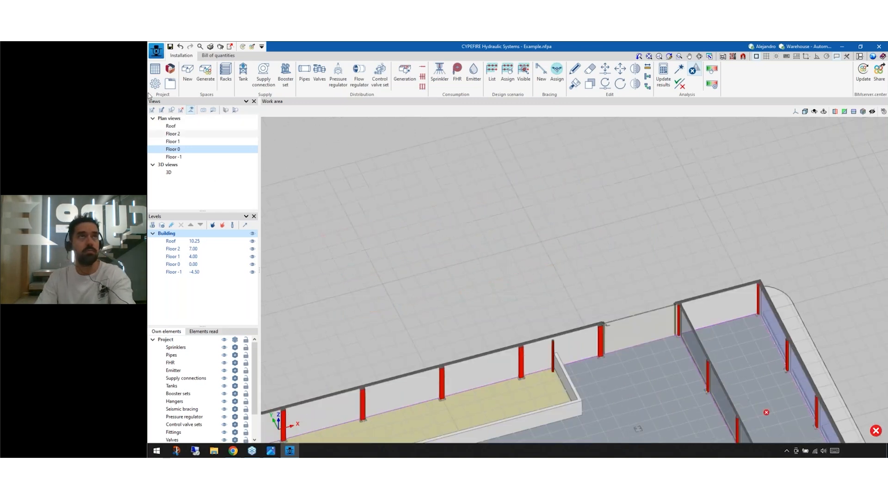
Step: Examine the manufacturer catalogues and the request form for missing catalogues, and close them without sending anything
left_click(170, 68)
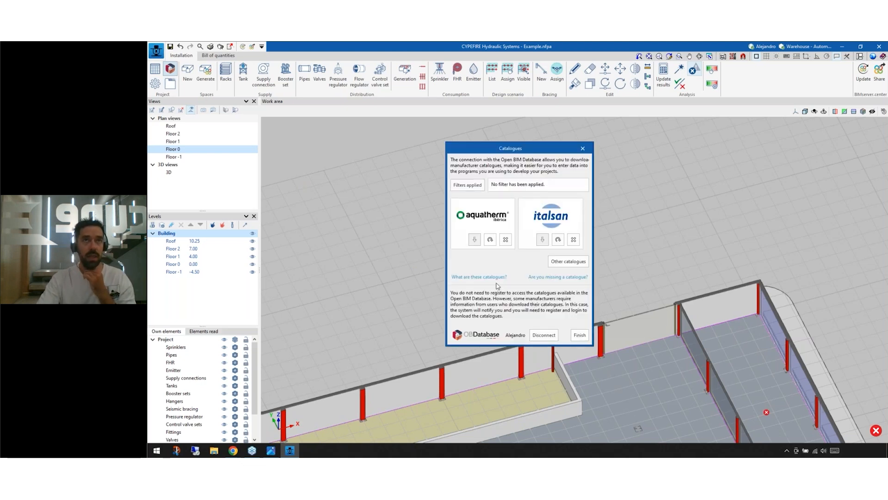
left_click(540, 278)
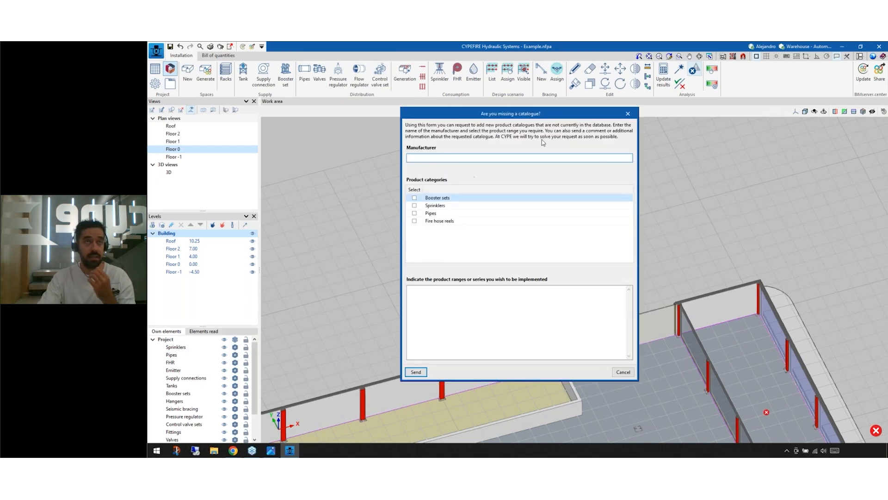
left_click(629, 113)
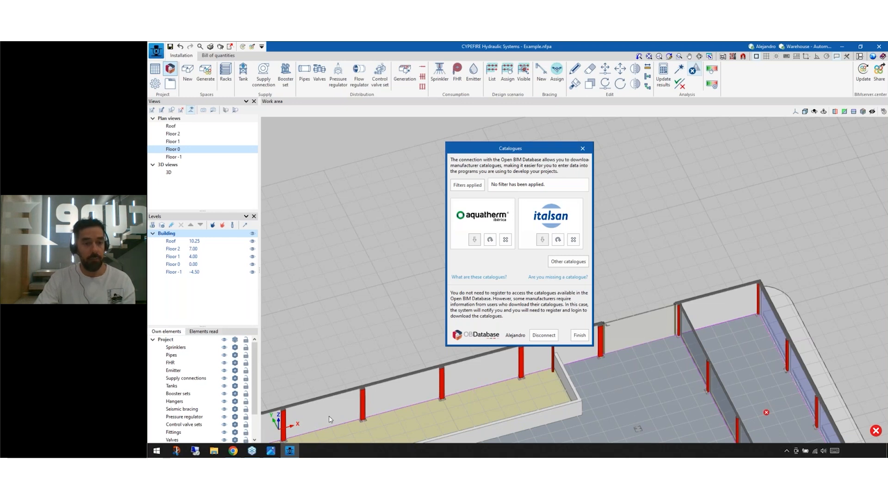
left_click(233, 450)
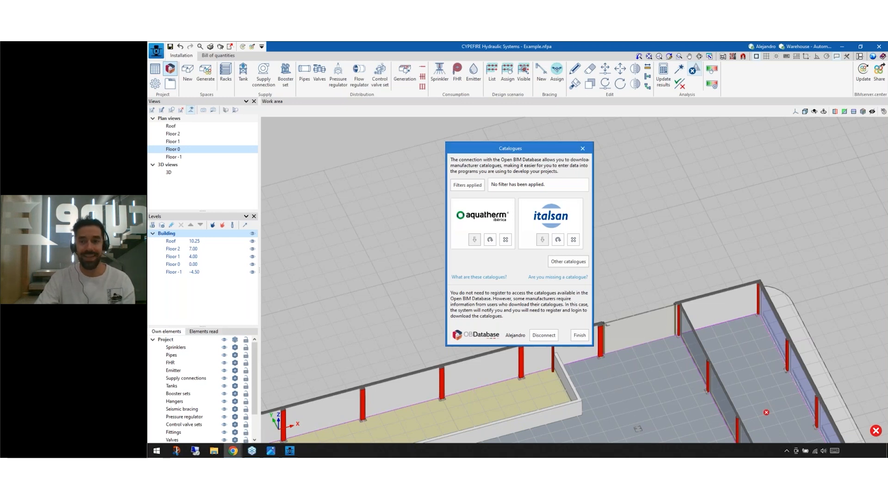
key("alt+Tab")
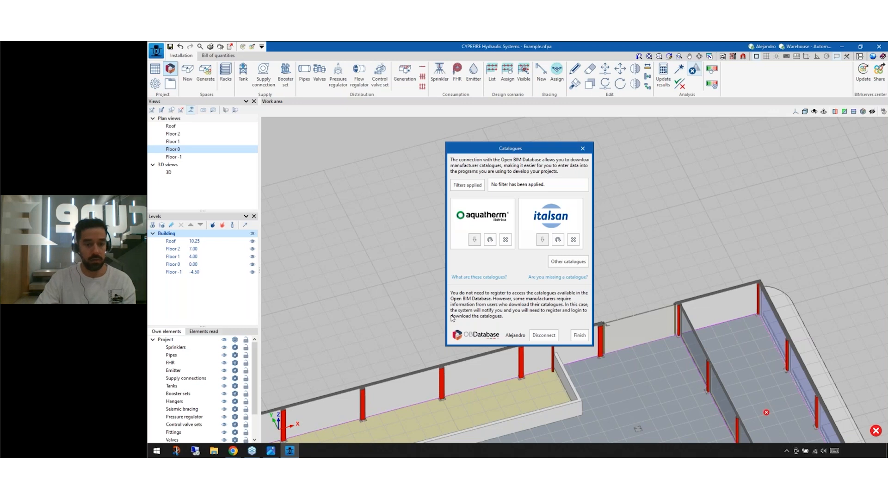
left_click(581, 337)
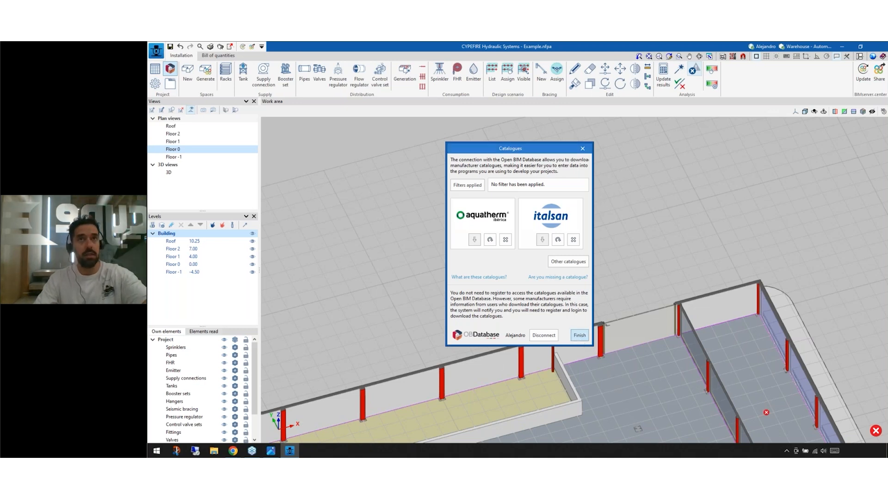
Step: Install the program's example jobs through the file manager, recovering the originals of all existing examples
left_click(157, 50)
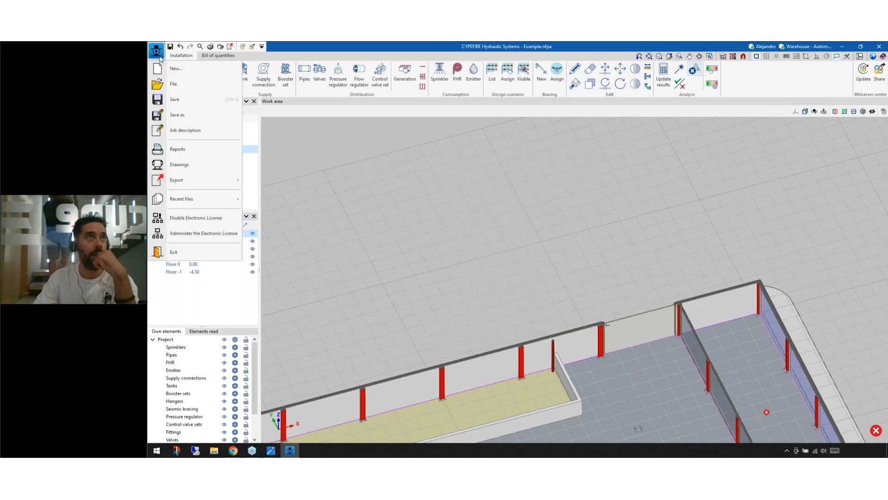
left_click(174, 83)
left_click(463, 265)
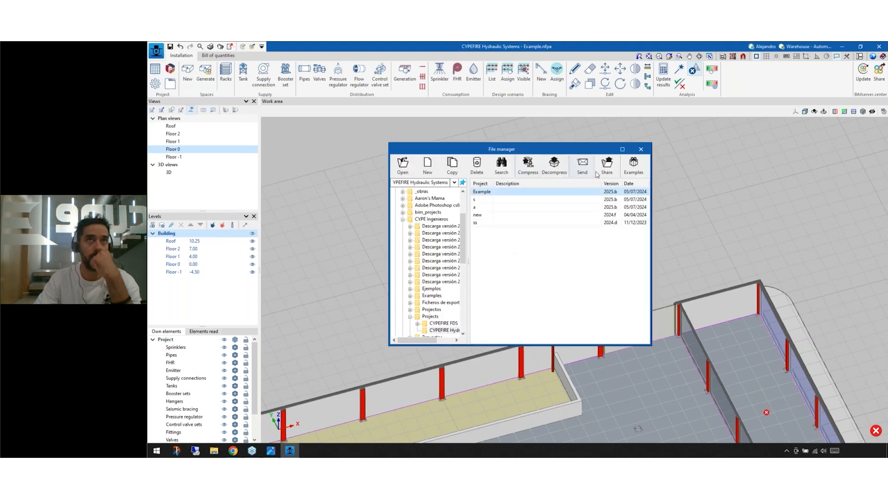
left_click(634, 166)
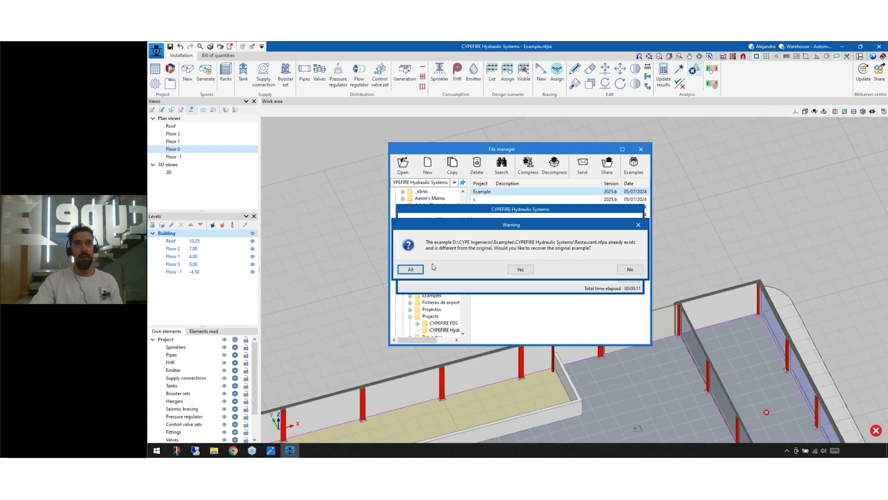
left_click(419, 270)
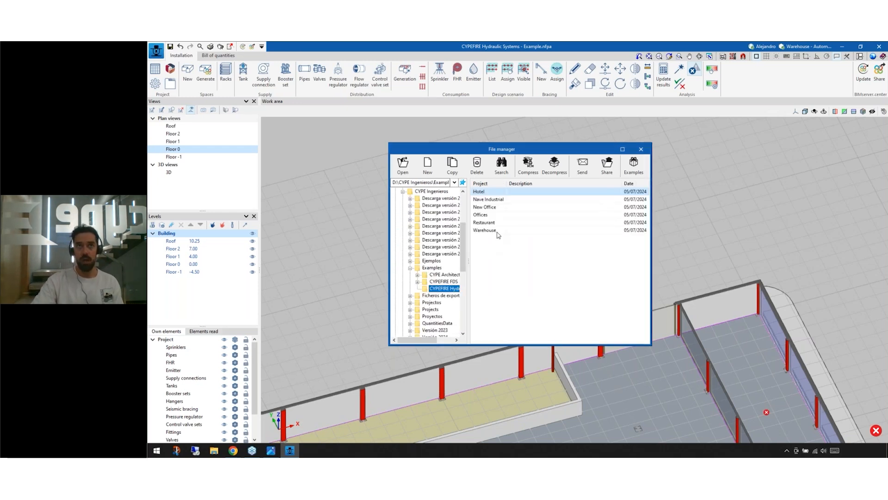
Step: Open the Restaurant example job and orbit the ground floor plan into a 3D view of the pipe network
double_click(496, 229)
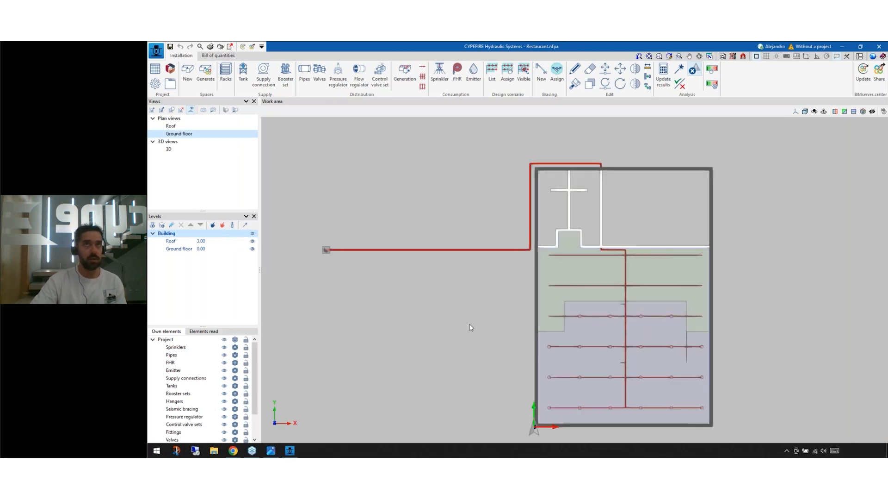
scroll(476, 276, "up", 1)
middle_click_drag(480, 264, 515, 276)
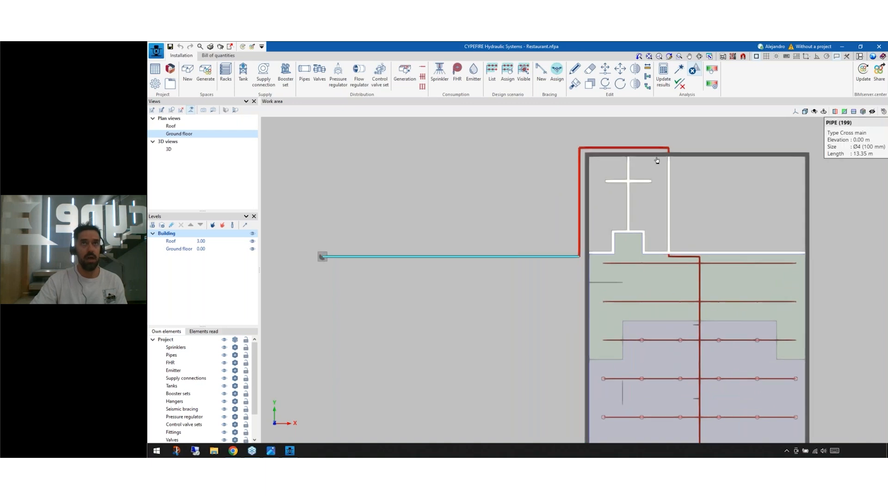
scroll(569, 250, "up", 2)
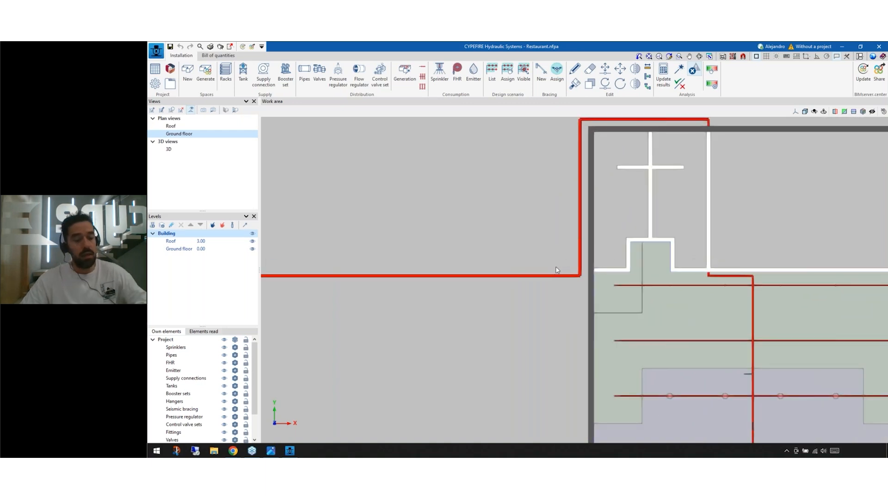
middle_click_drag(575, 290, 587, 329, "shift")
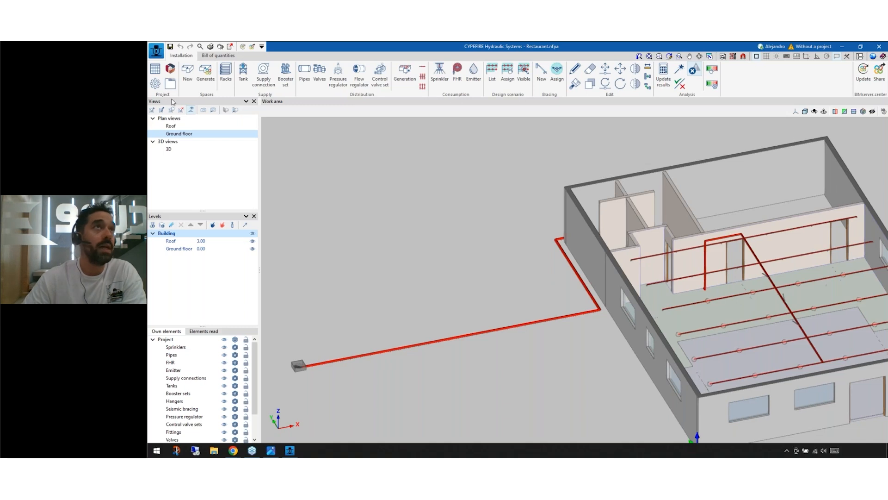
Step: Review the design parameters in the general options, switching pressure drop due to fittings off and on again, and accept them
left_click(154, 86)
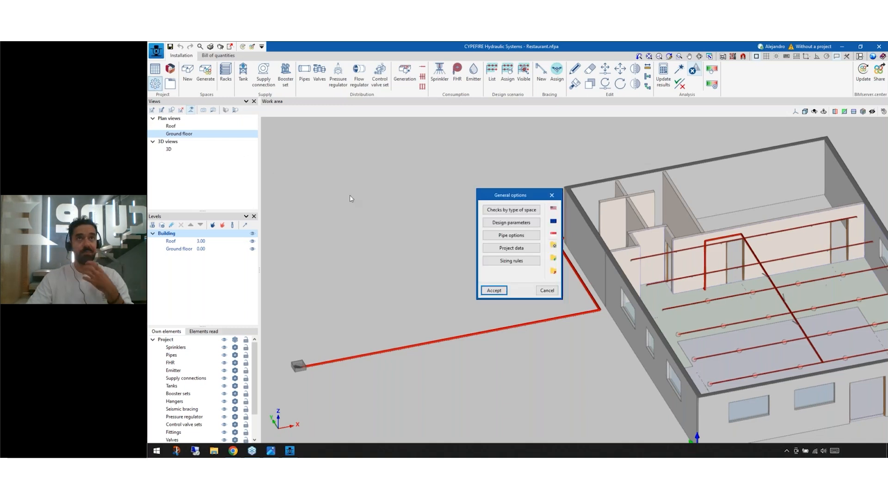
left_click(523, 222)
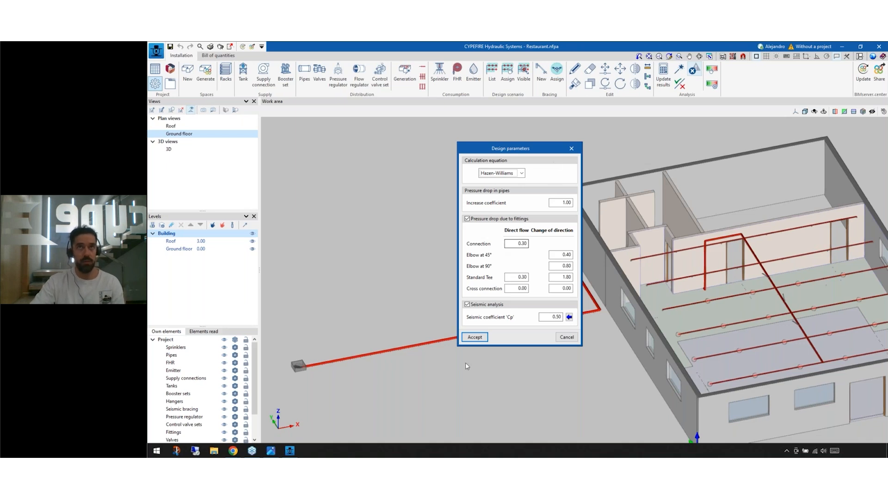
left_click(483, 221)
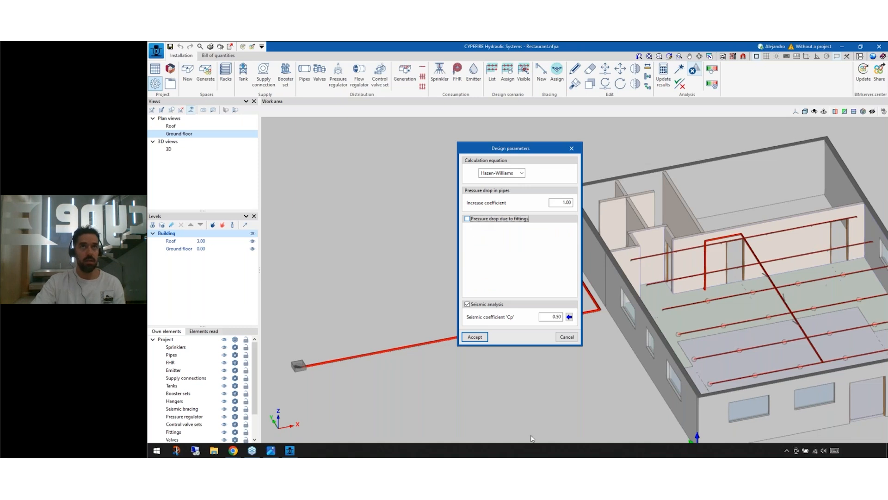
left_click(480, 220)
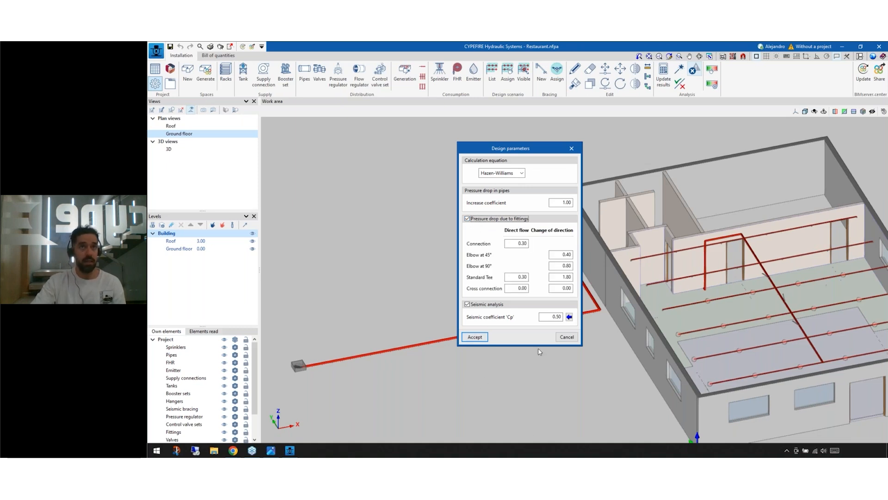
left_click(476, 337)
left_click(499, 289)
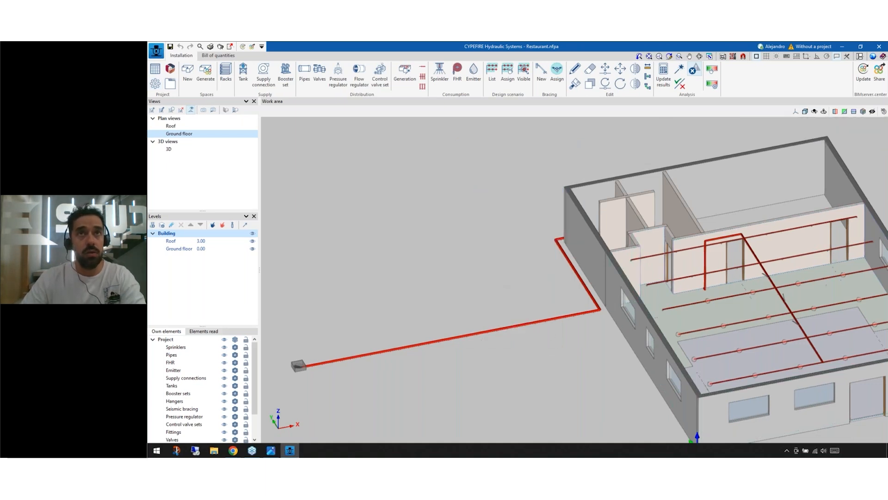
Step: Update the results to run the hydraulic analysis of the sprinkler network and accept the completed calculation
middle_click_drag(618, 318, 646, 318)
scroll(647, 314, "up", 3)
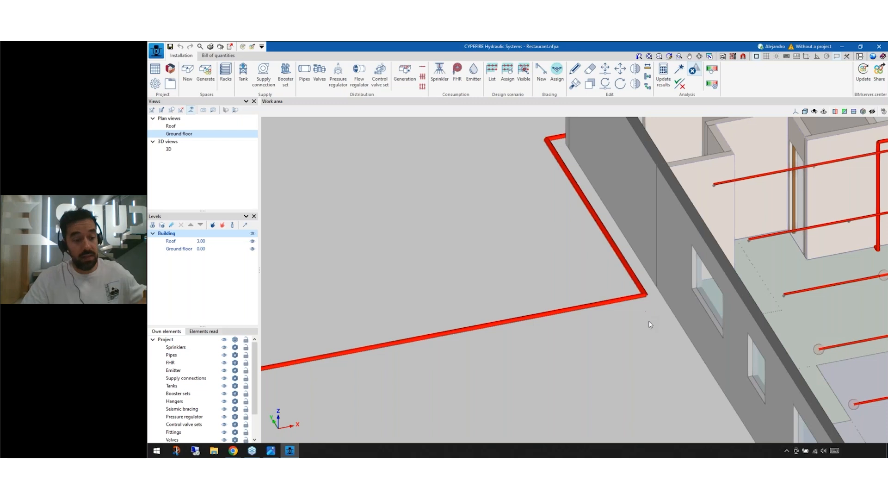
scroll(648, 326, "down", 5)
middle_click_drag(720, 340, 650, 393, "shift")
scroll(712, 357, "up", 5)
scroll(685, 350, "up", 1)
scroll(655, 348, "up", 1)
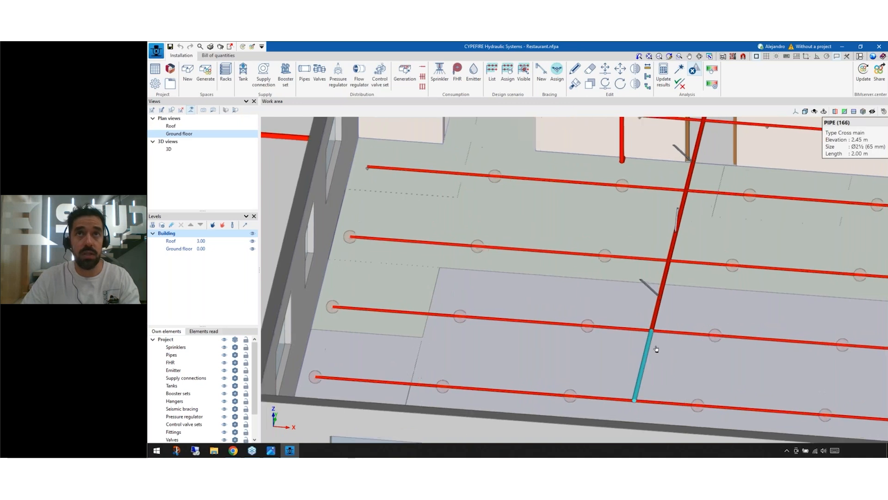
scroll(656, 349, "up", 3)
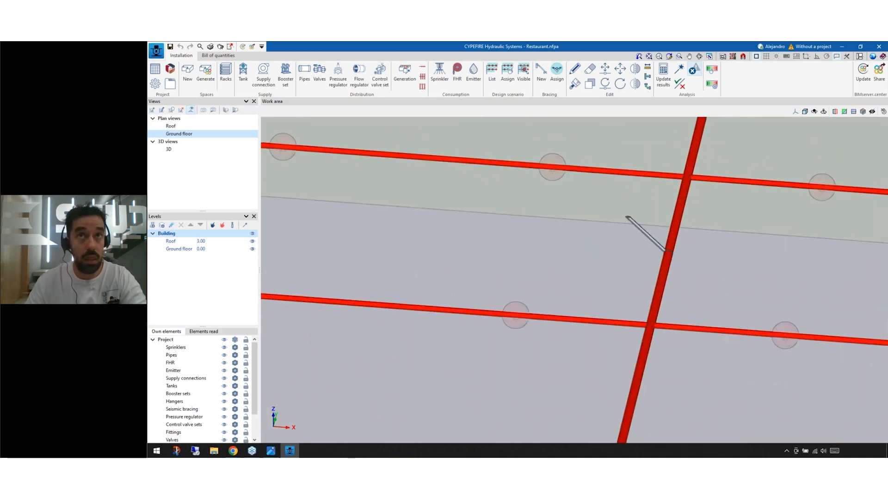
scroll(668, 363, "down", 3)
left_click(663, 79)
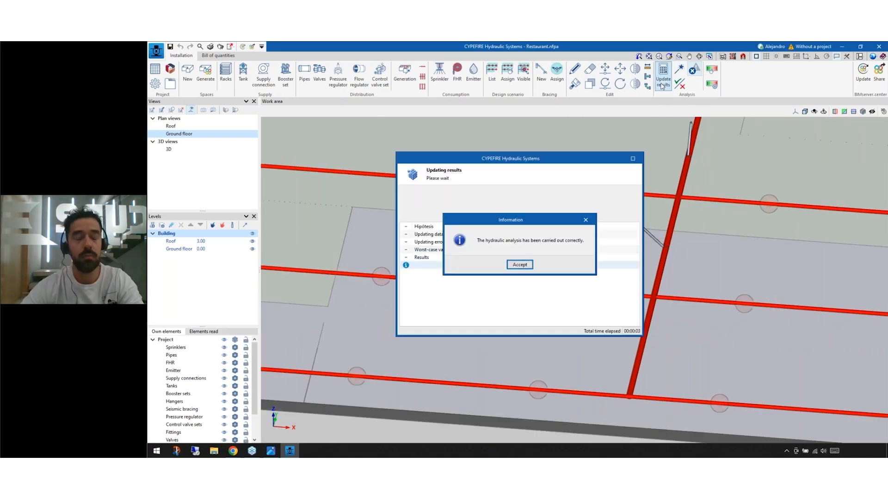
key("Return")
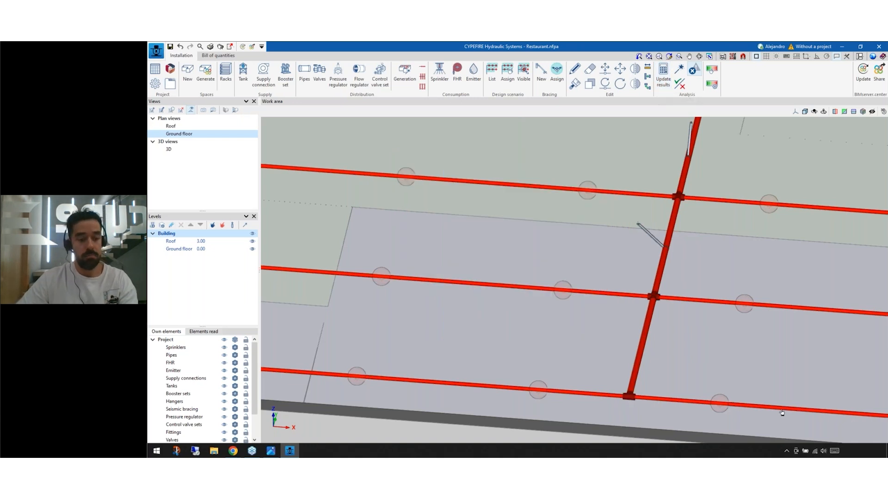
Step: Examine the generated tee fitting where the end of the cross main meets the last branch line in the dining room
scroll(620, 376, "up", 2)
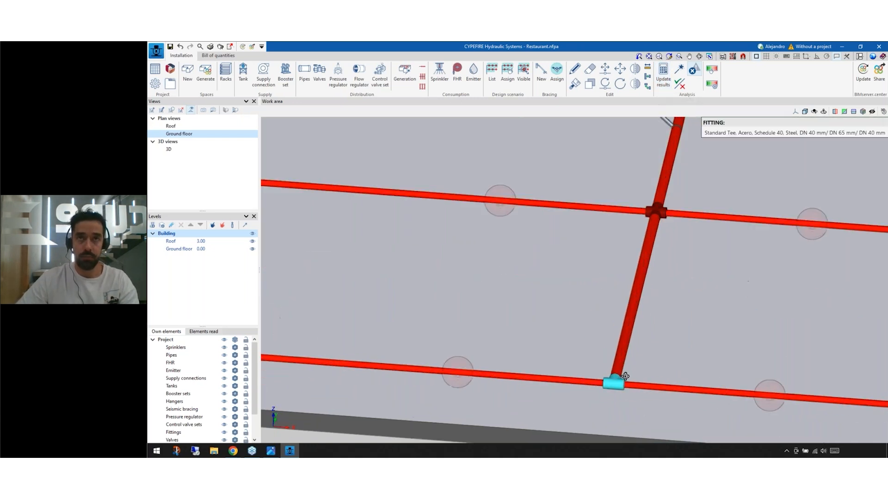
scroll(623, 378, "up", 3)
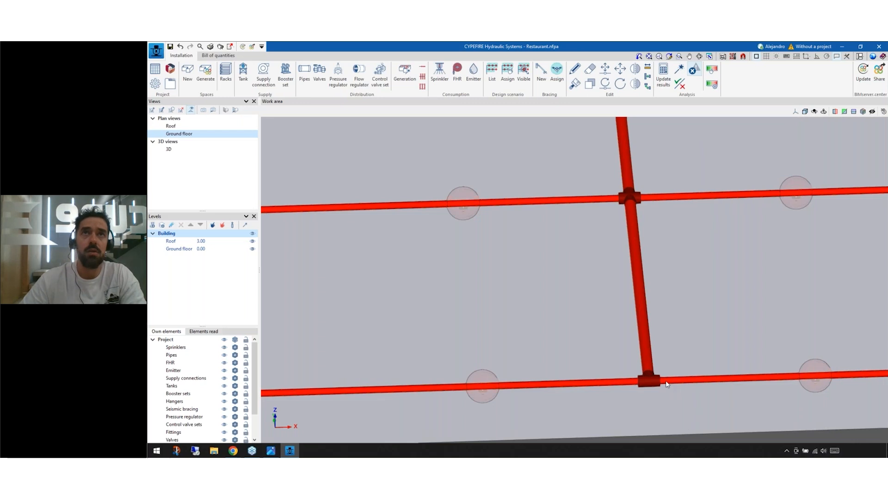
scroll(636, 319, "down", 4)
scroll(634, 315, "down", 5)
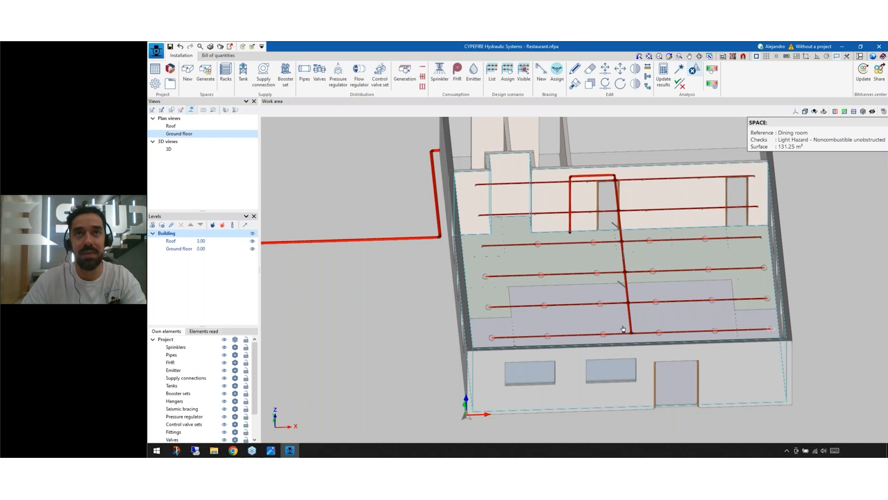
scroll(623, 328, "up", 8)
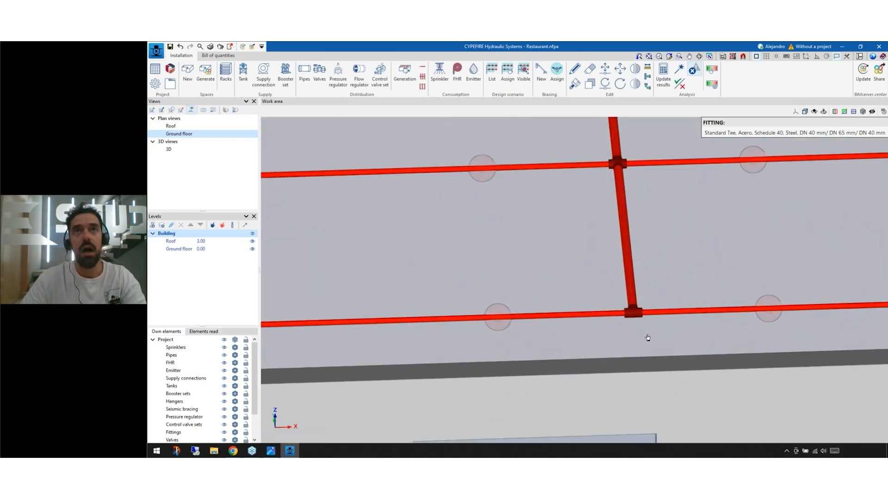
scroll(648, 337, "up", 4)
scroll(564, 326, "up", 2)
scroll(551, 339, "down", 3)
middle_click_drag(539, 182, 525, 346)
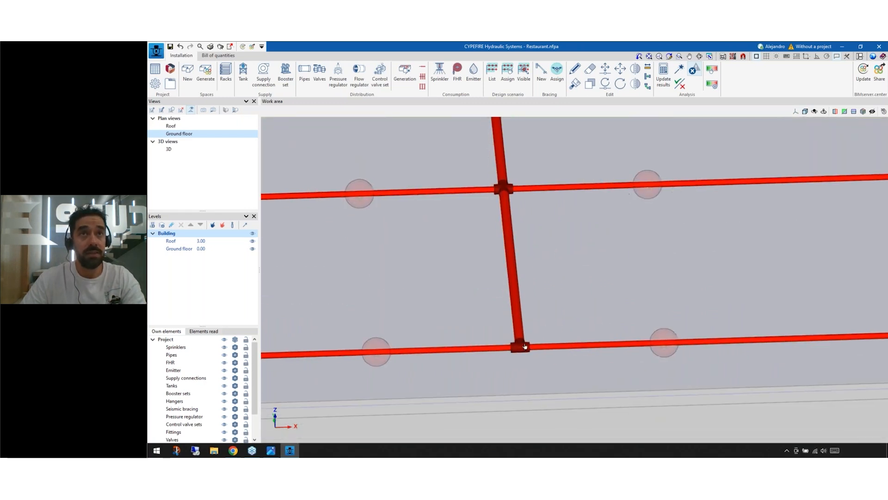
scroll(522, 348, "up", 2)
scroll(516, 352, "up", 1)
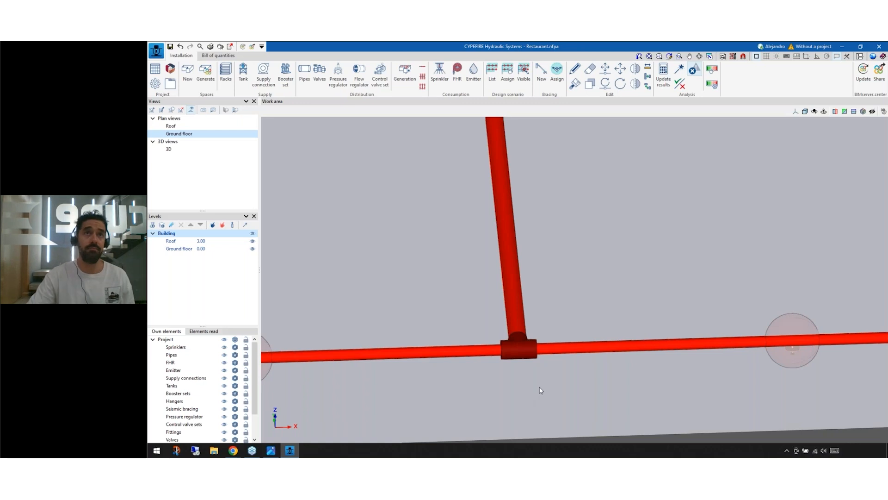
Step: Inspect the calculated results of the last cross main pipe and its adjoining branch lines, and the data of their tee
mouse_move(507, 231)
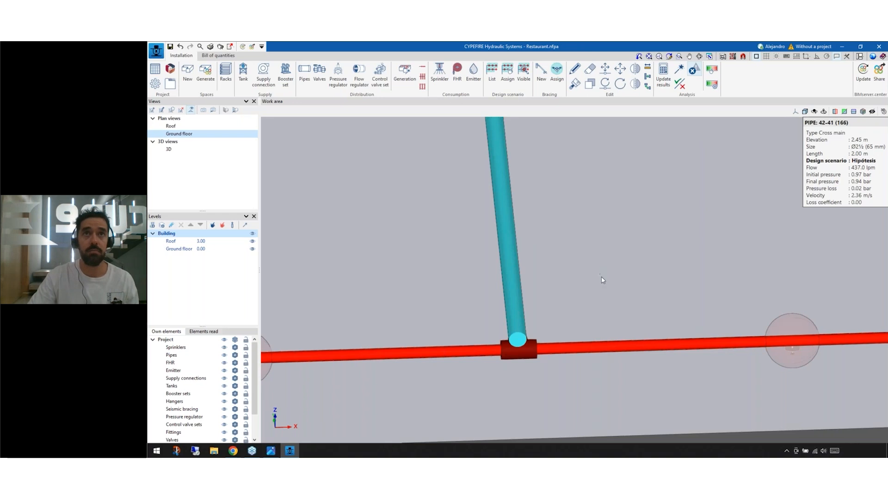
mouse_move(594, 352)
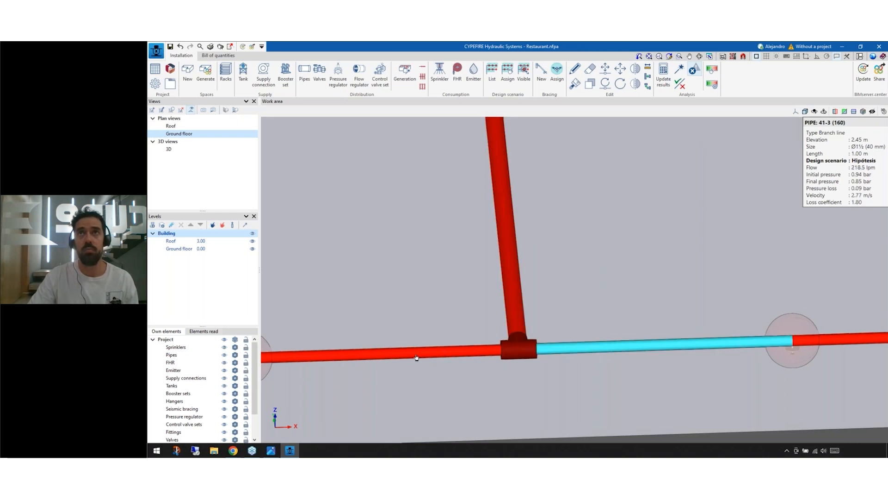
mouse_move(399, 357)
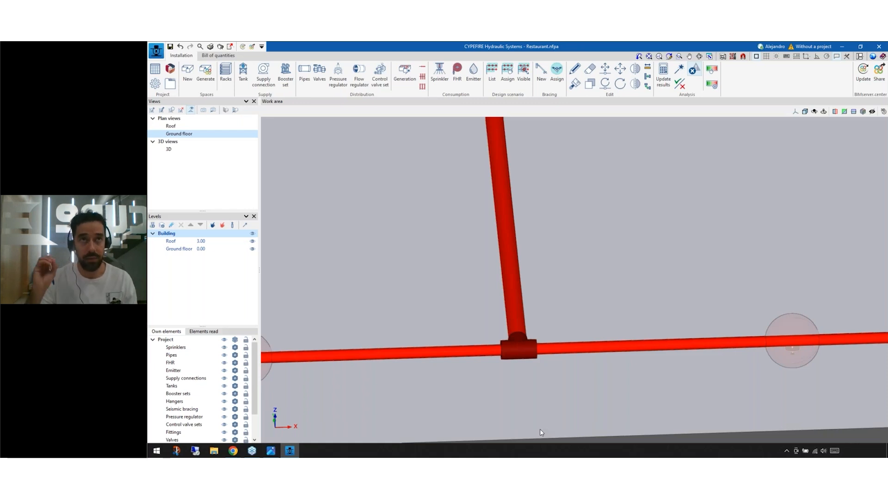
mouse_move(518, 350)
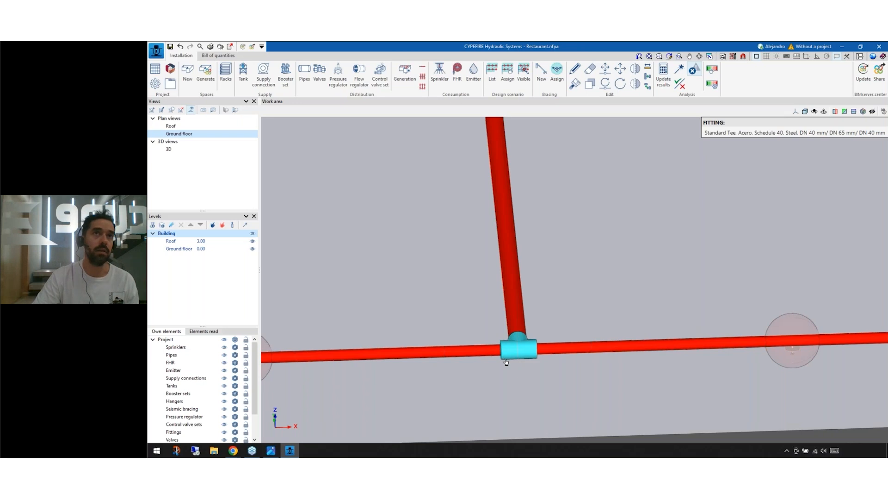
scroll(506, 362, "down", 1)
scroll(506, 362, "down", 2)
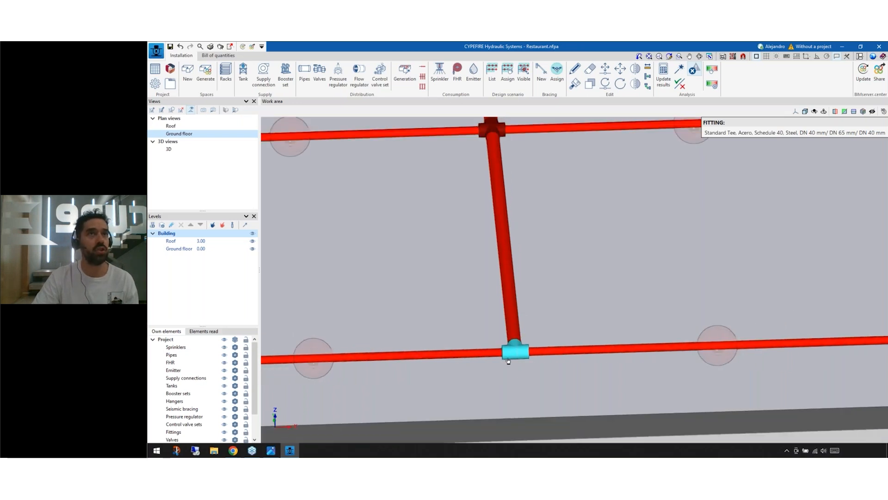
Step: Generate the Material schedule report, review its Fittings section, and close the report and the report selection
left_click(210, 46)
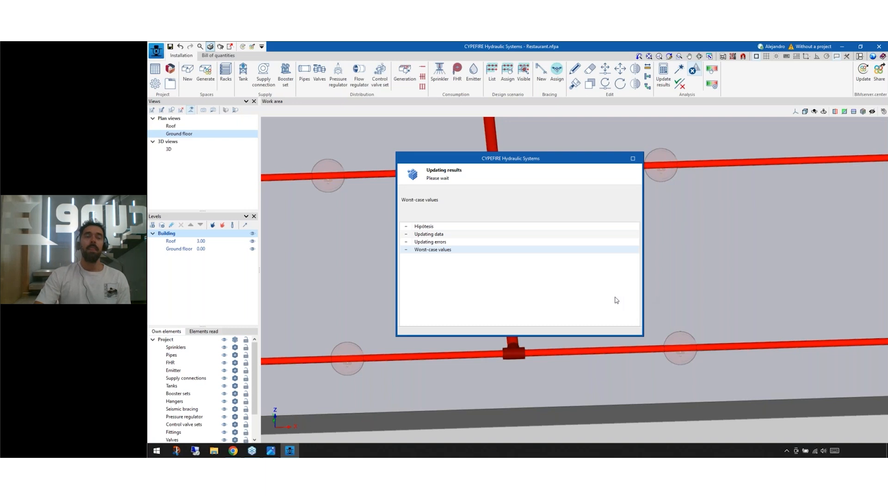
left_click(520, 265)
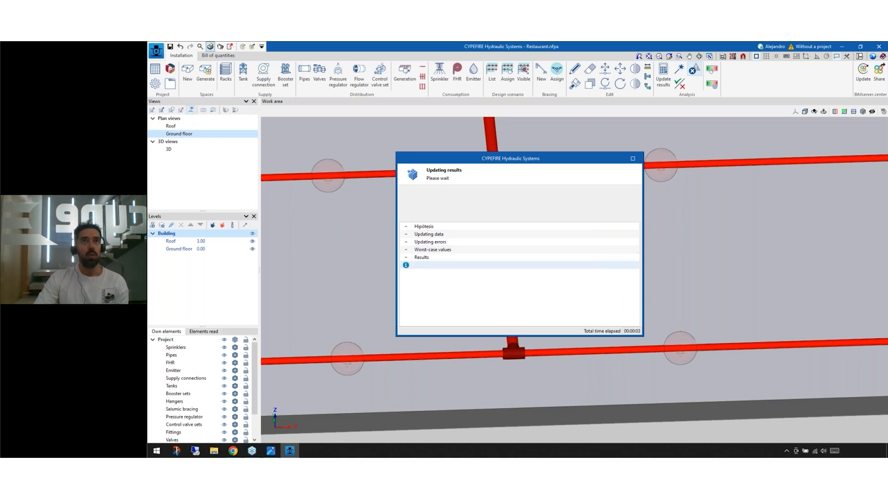
left_click(541, 240)
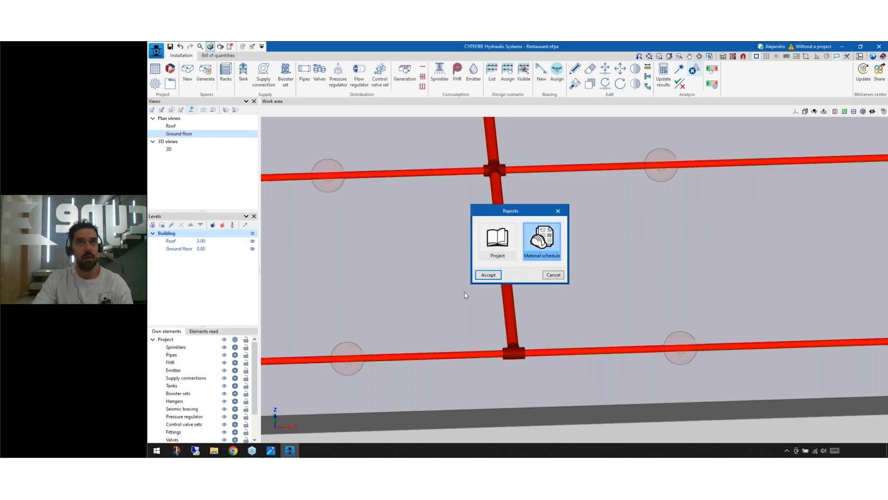
left_click(481, 275)
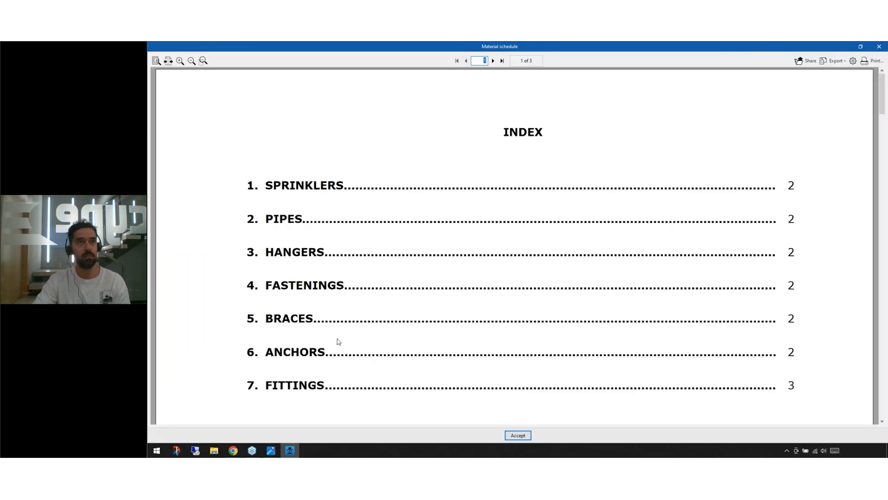
left_click(308, 387)
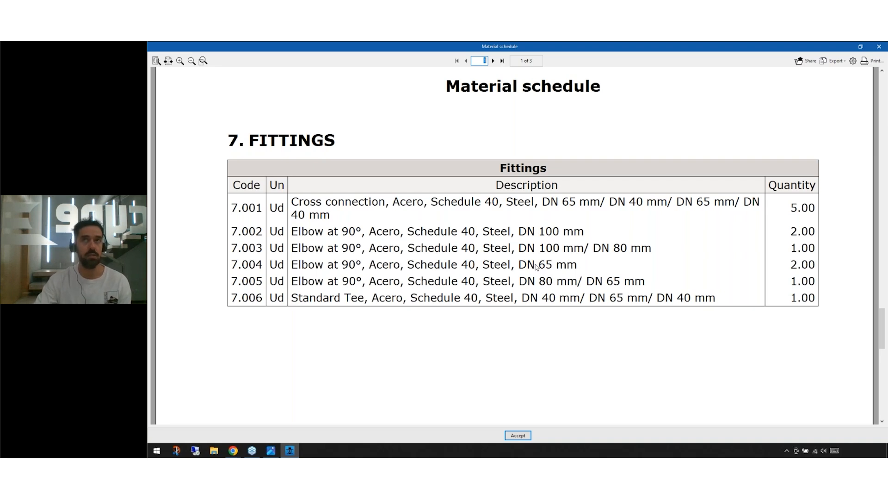
left_click(878, 48)
left_click(556, 276)
Step: Check the fitting pressure drop coefficients in the design parameters of the general options again, and close without changes
scroll(479, 236, "down", 2)
middle_click_drag(479, 235, 489, 248)
scroll(480, 237, "down", 1)
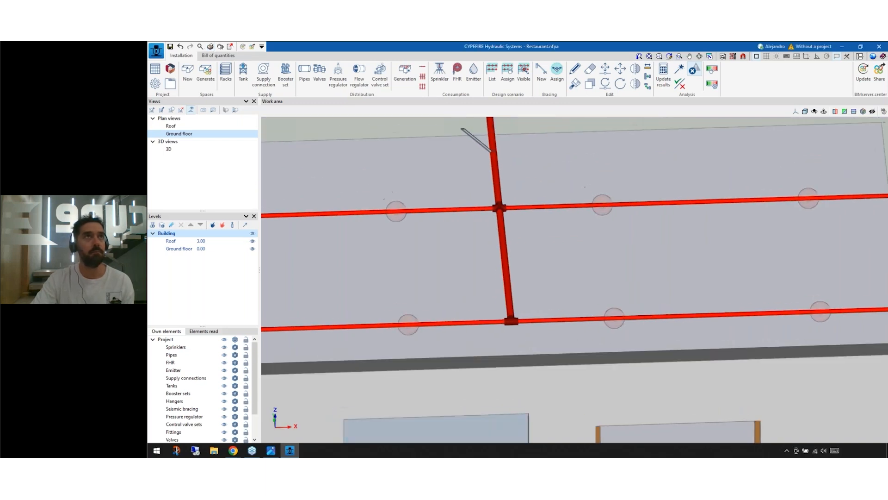
middle_click(489, 248)
middle_click(489, 249)
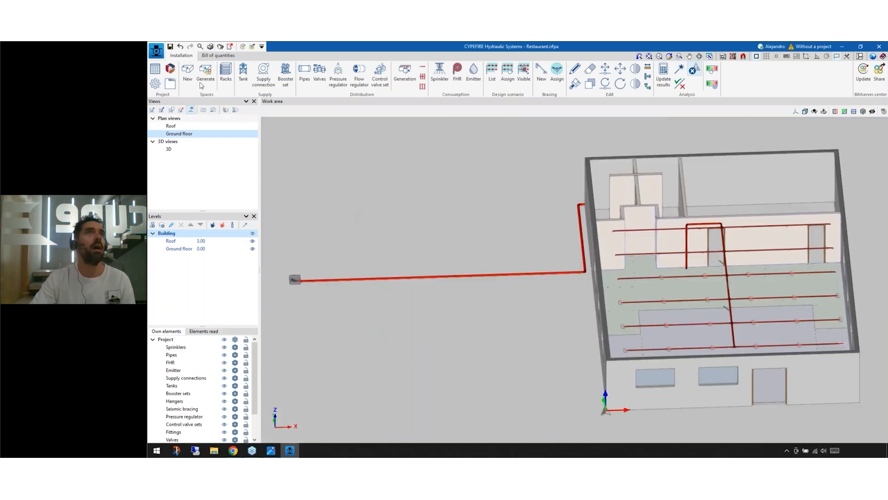
left_click(155, 83)
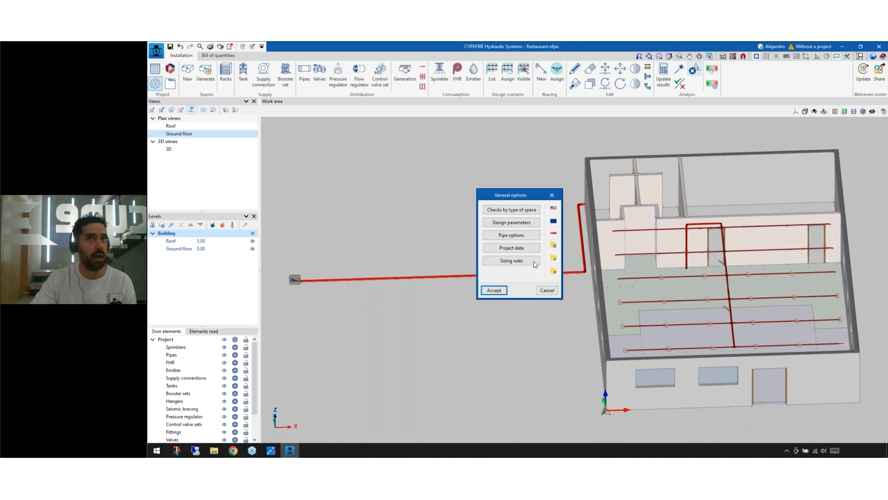
left_click(512, 223)
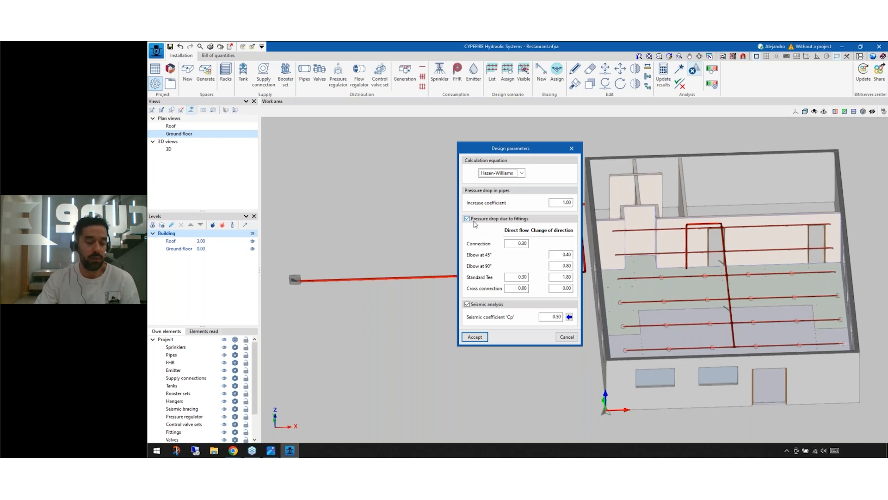
left_click(571, 149)
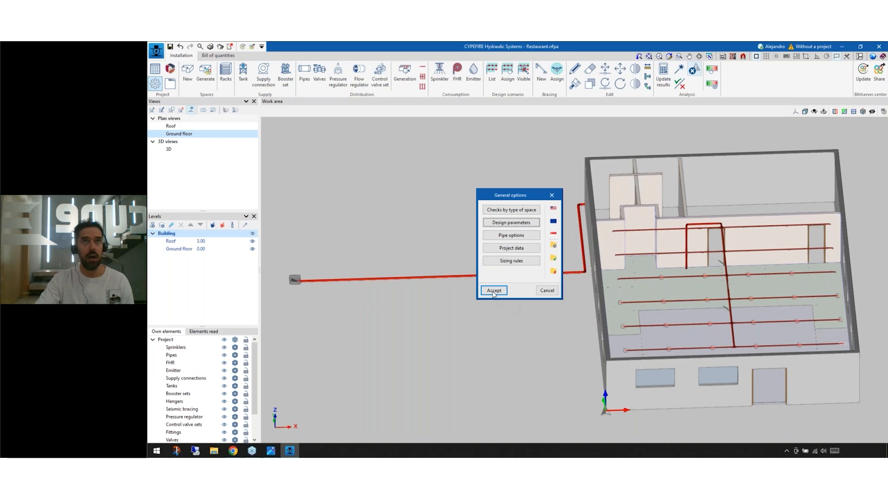
left_click(547, 290)
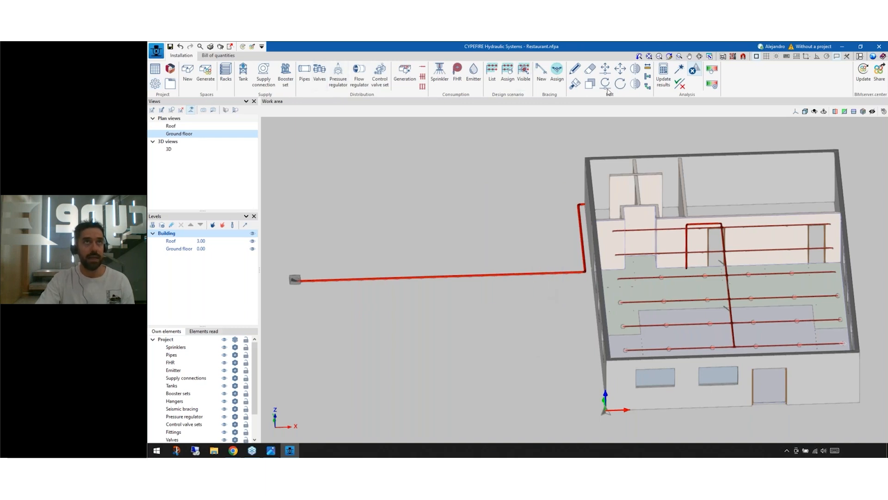
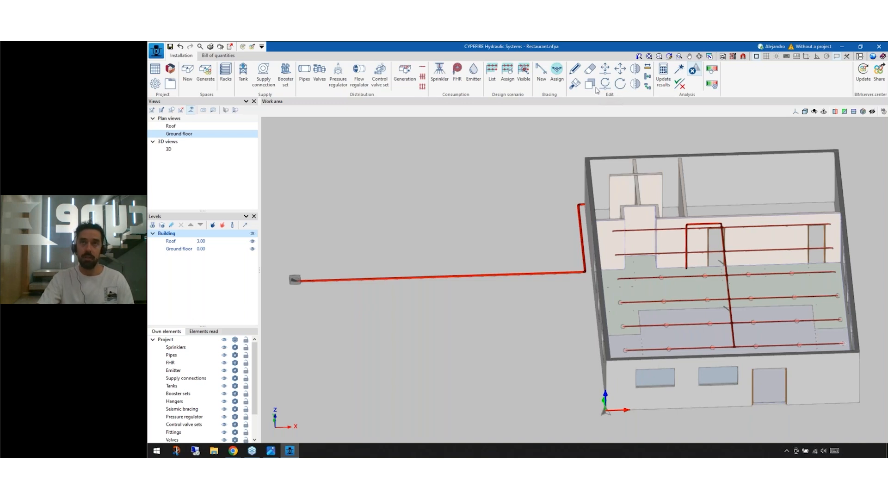
Step: Review the maximum separation between supports by material and diameter in the general pipe options, and close everything without changes
left_click(155, 83)
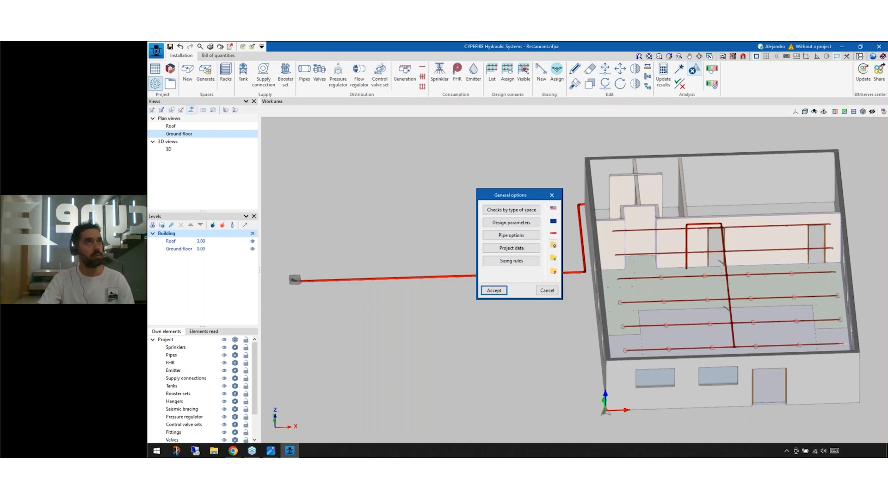
left_click(514, 236)
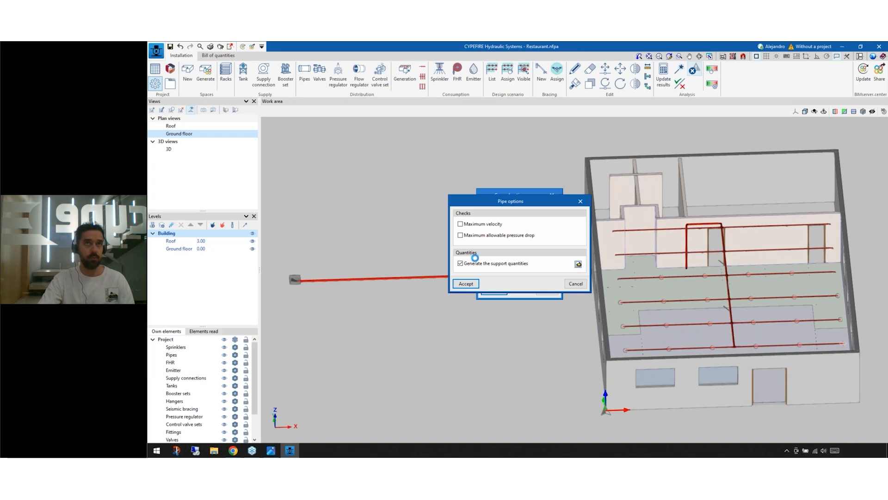
left_click(579, 264)
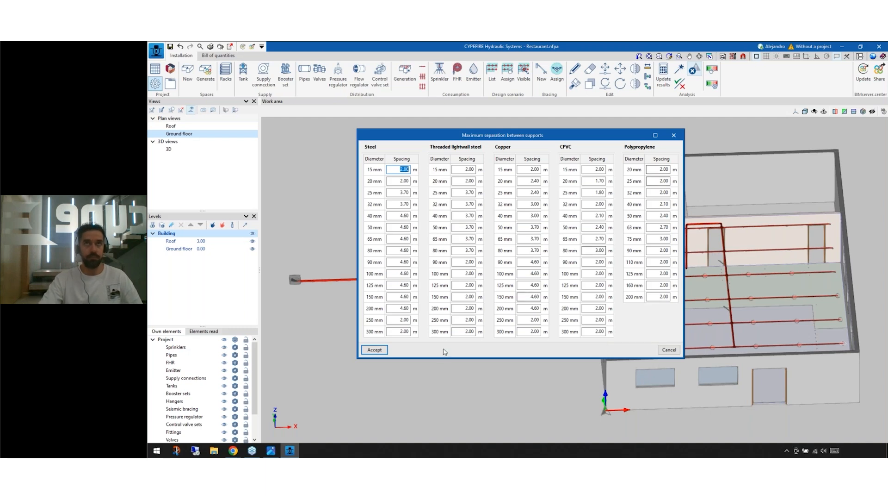
left_click(661, 352)
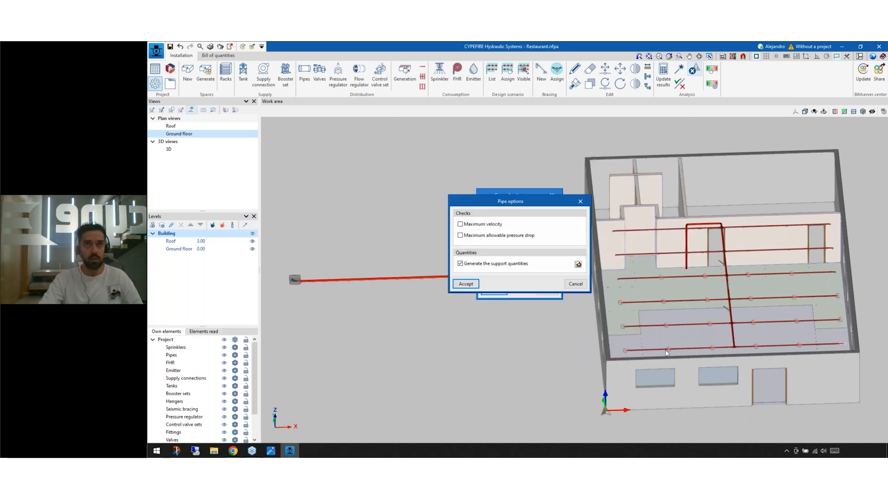
left_click(575, 283)
left_click(547, 290)
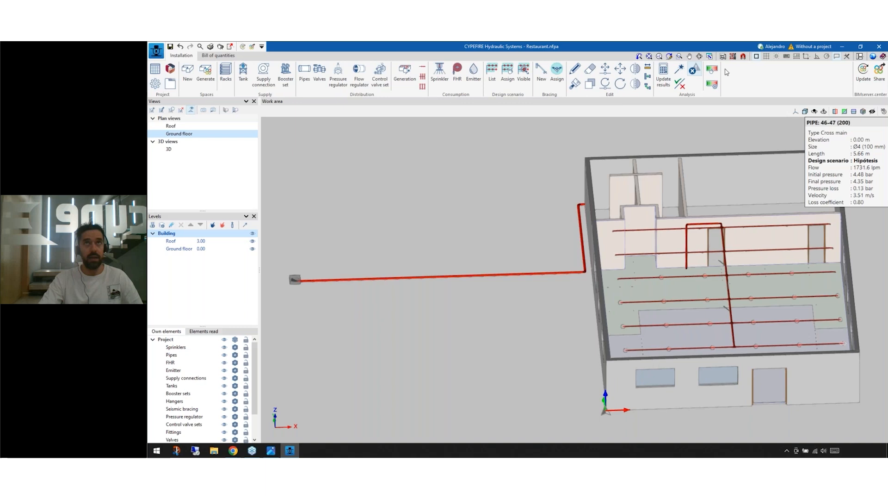
Step: Update the hydraulic analysis results, generate the Material schedule report, and go to its Hangers section
left_click(663, 75)
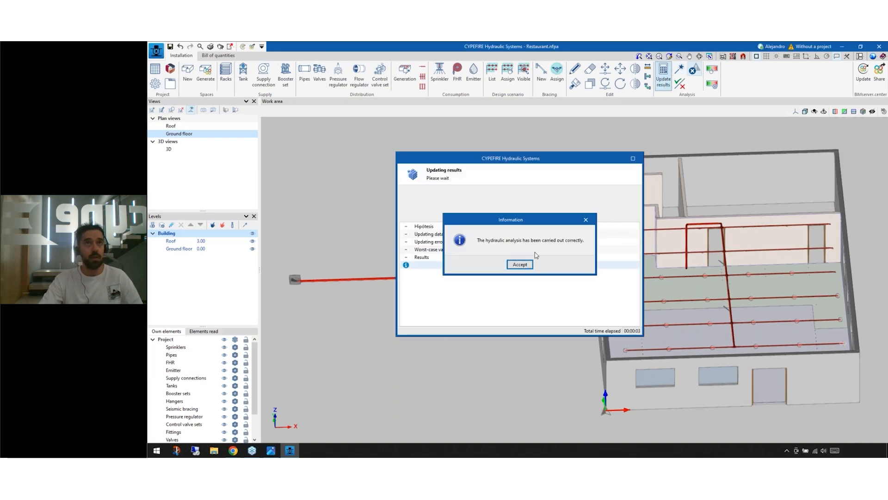
left_click(519, 264)
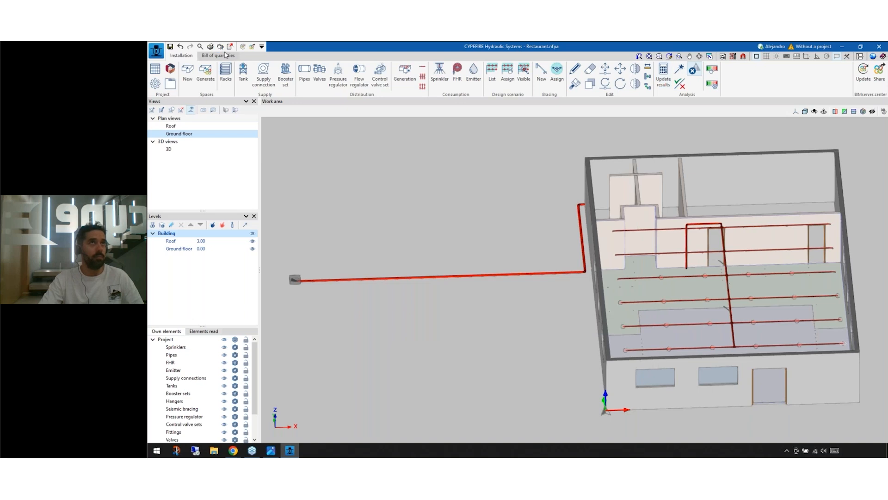
left_click(209, 47)
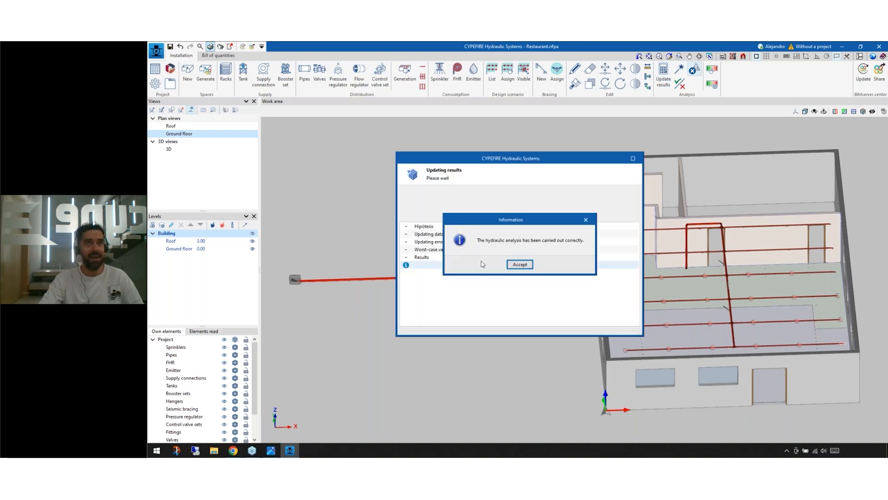
left_click(520, 265)
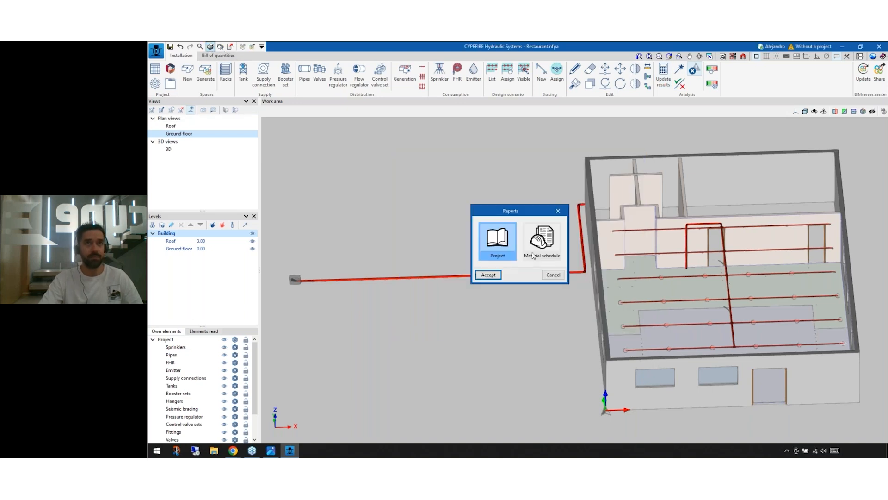
left_click(488, 275)
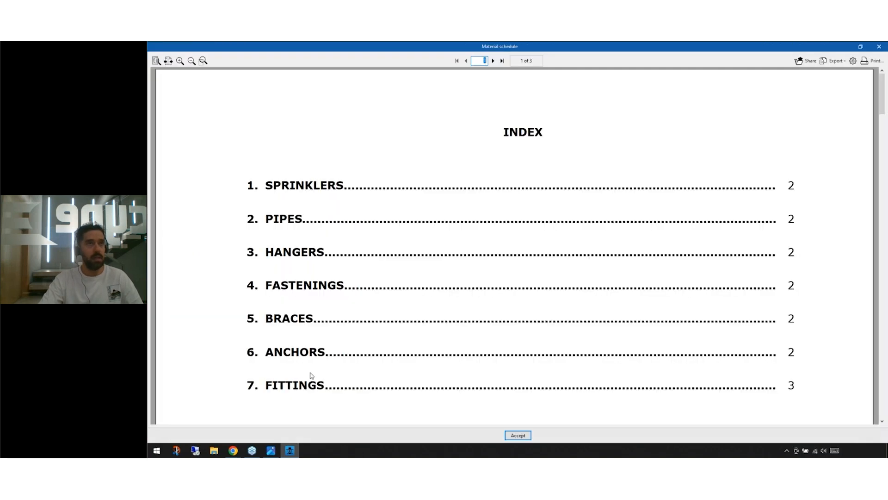
left_click(287, 256)
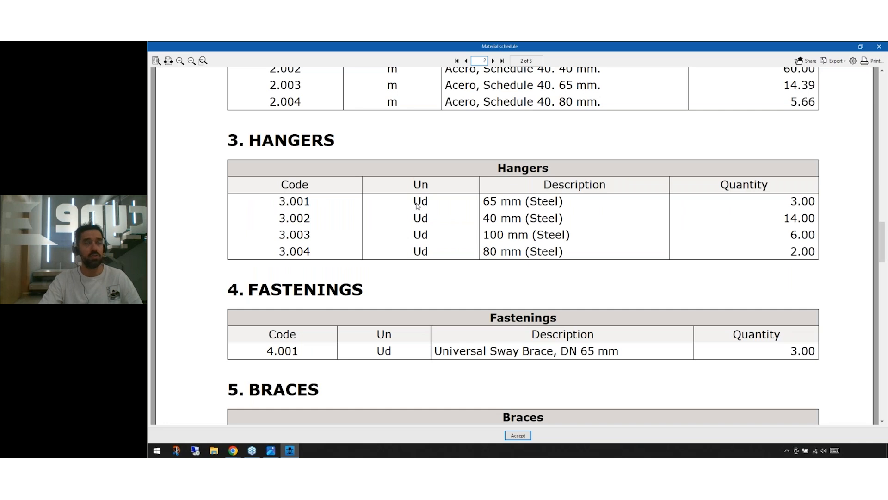
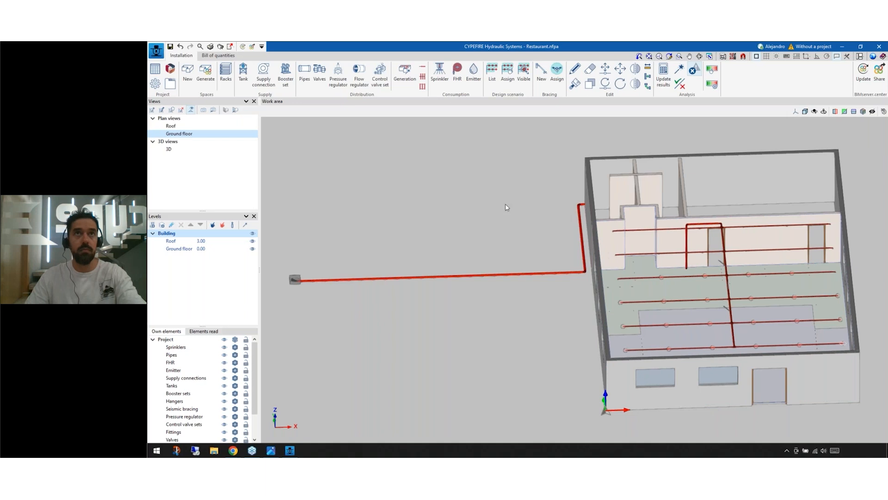
Step: Place a pressure regulating valve with a limiting pressure of 12.00 bar midway along the supply pipe outside the building
middle_click(507, 244, "shift")
middle_click(506, 244, "shift")
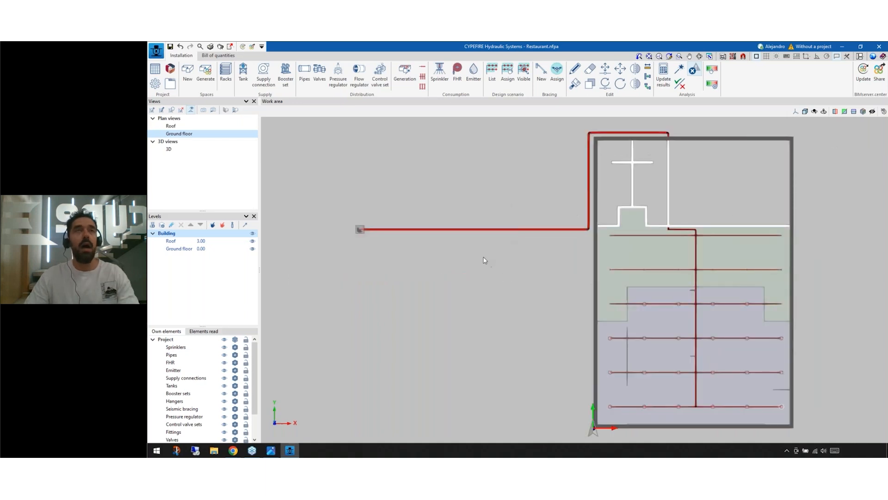
scroll(467, 215, "up", 3)
left_click(336, 83)
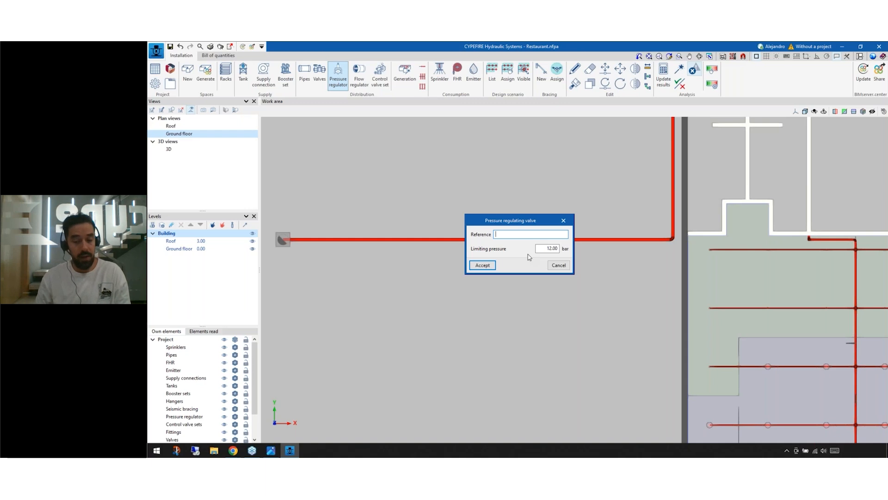
left_click(487, 265)
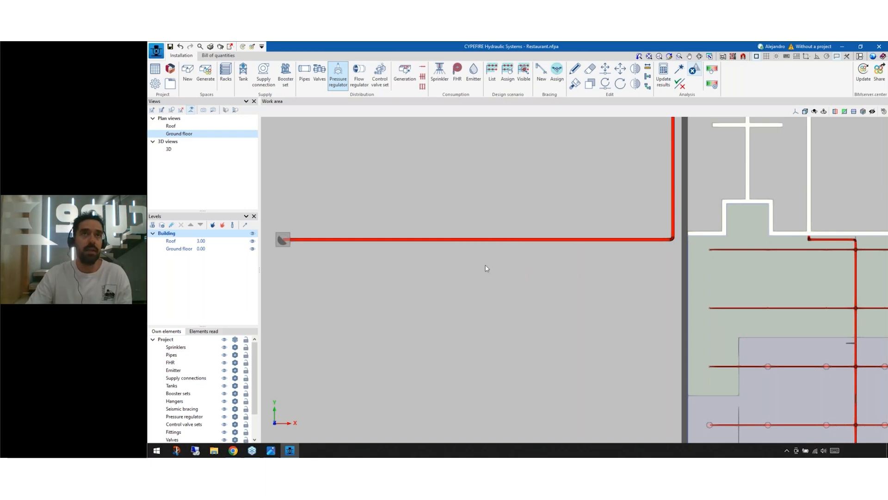
left_click(504, 246)
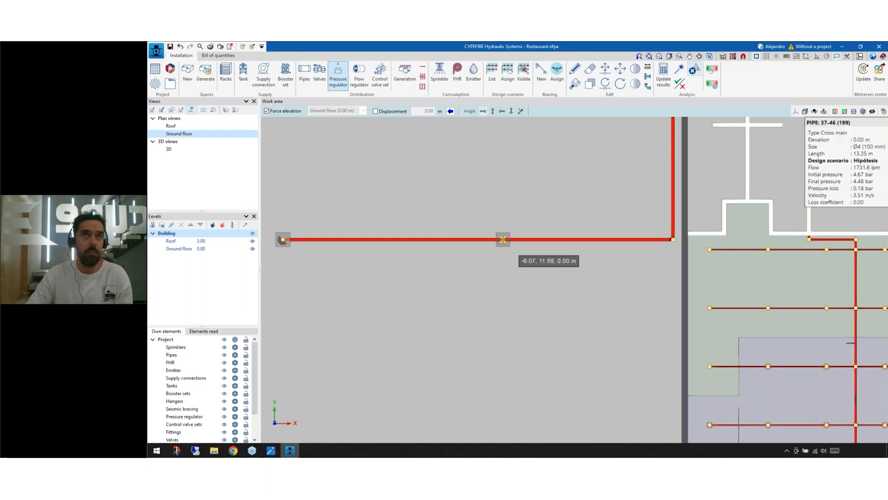
left_click(510, 282)
left_click(561, 265)
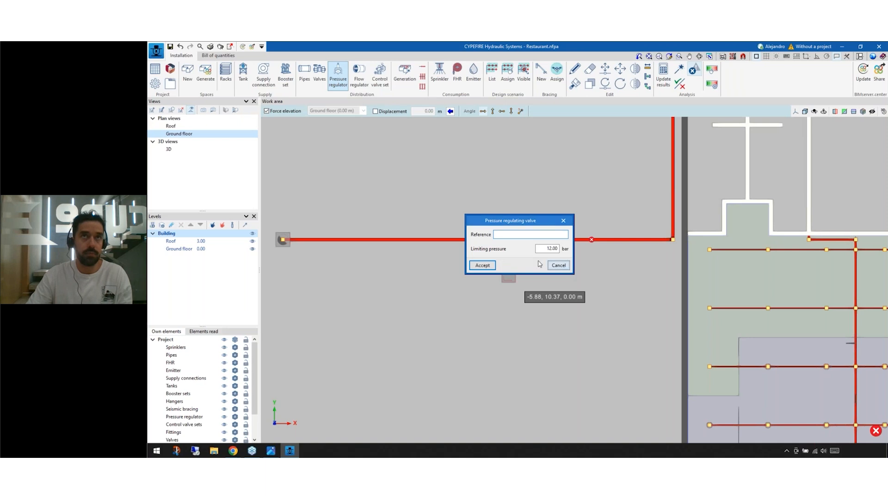
Step: Review the placed pressure regulating valve's limiting pressure setting and close it without changes
mouse_move(503, 243)
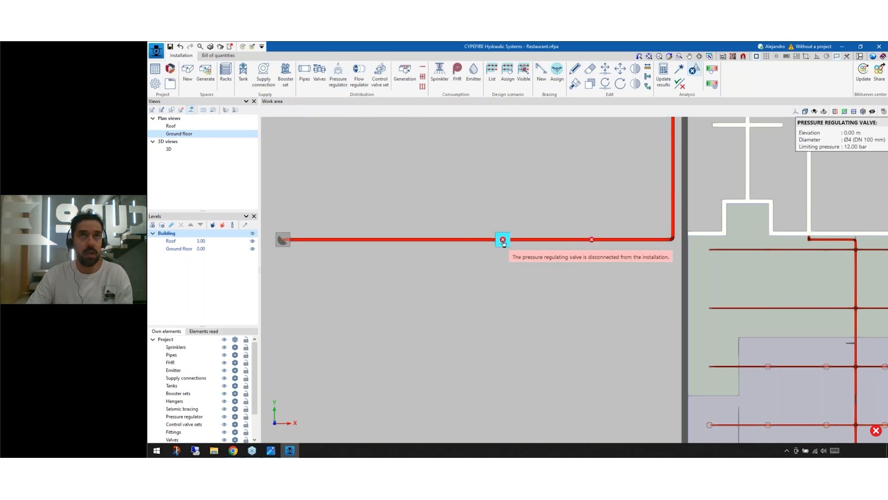
scroll(504, 244, "up", 3)
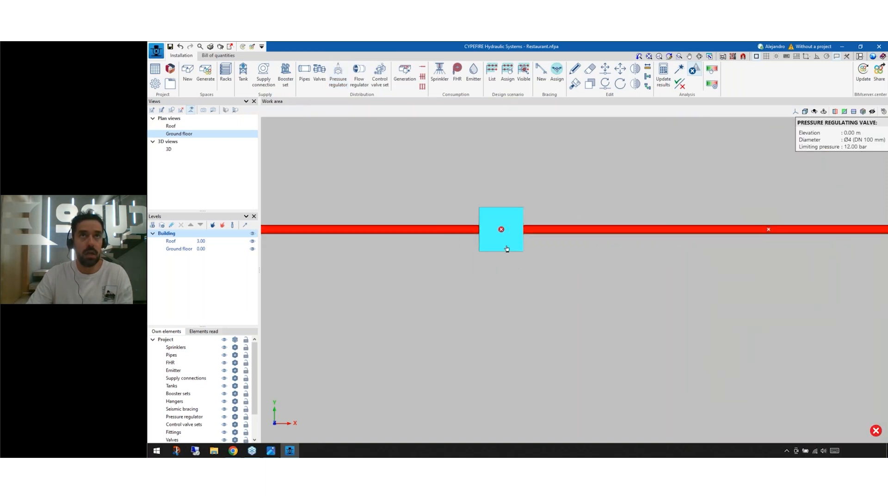
left_click(507, 249)
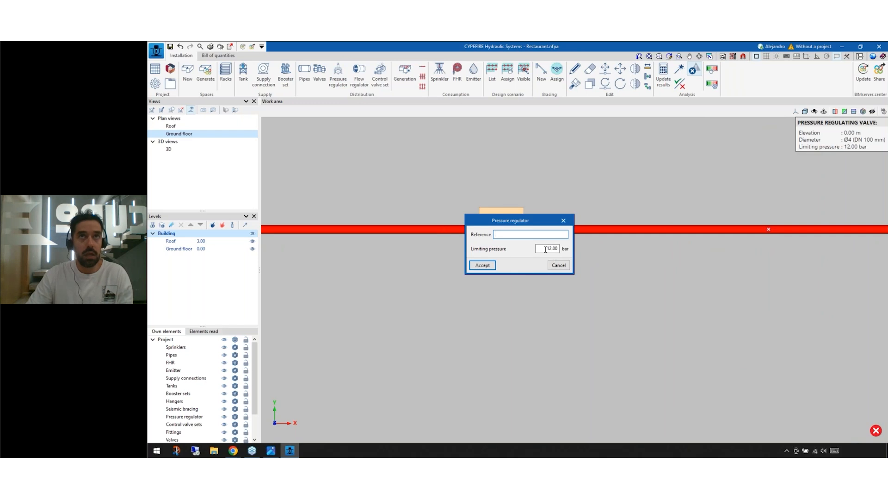
left_click_drag(490, 220, 431, 146)
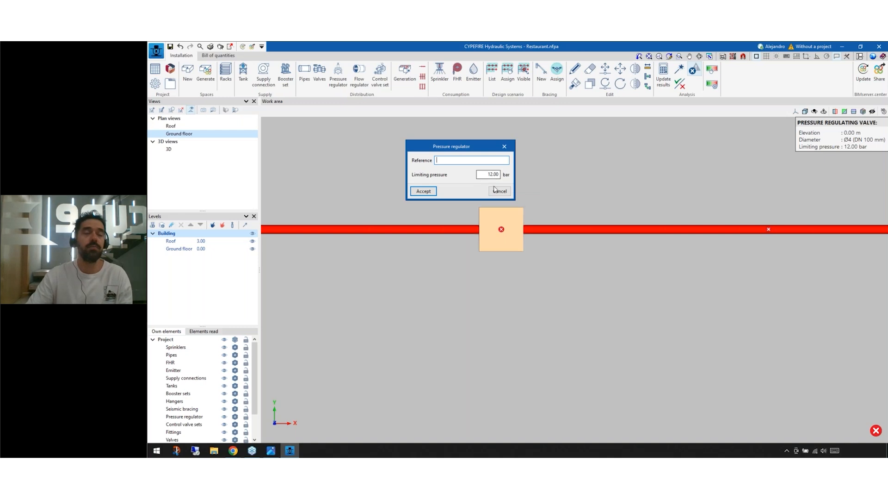
left_click(494, 189)
Step: Update the hydraulic analysis results with the valve in place and inspect the pressures of the pipe downstream of it
left_click(664, 75)
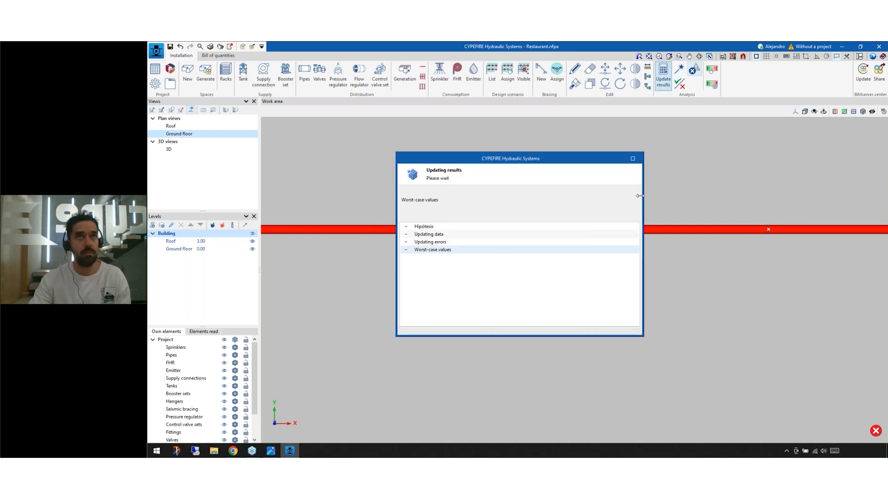
left_click(520, 264)
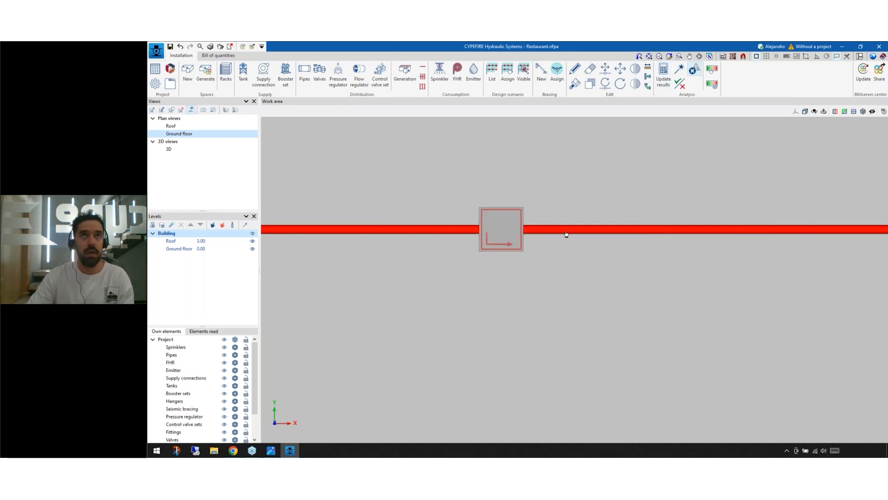
mouse_move(559, 236)
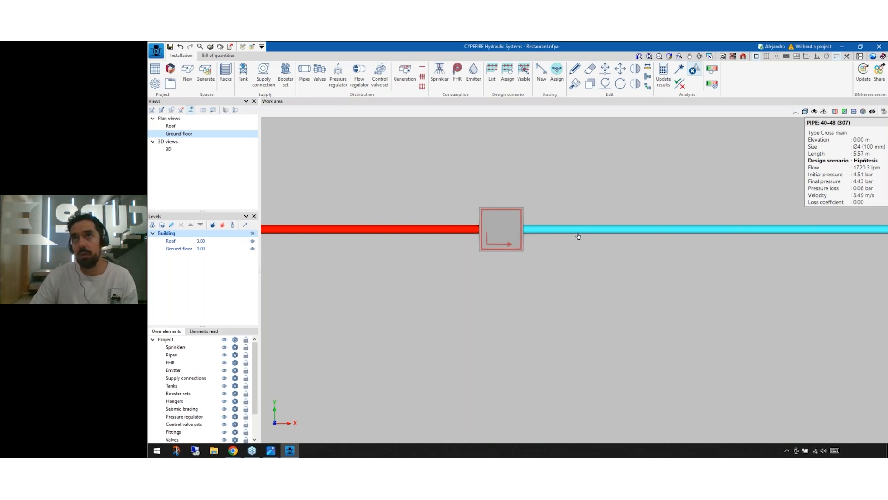
Step: Set the pressure regulating valve's limiting pressure to 3.00 bar, update the analysis results and check the downstream pipe
left_click(495, 232)
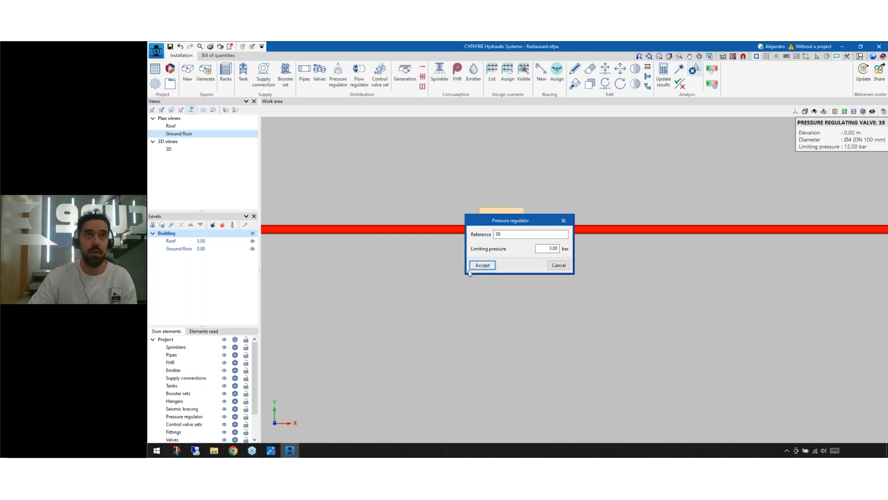
left_click(482, 265)
left_click(663, 74)
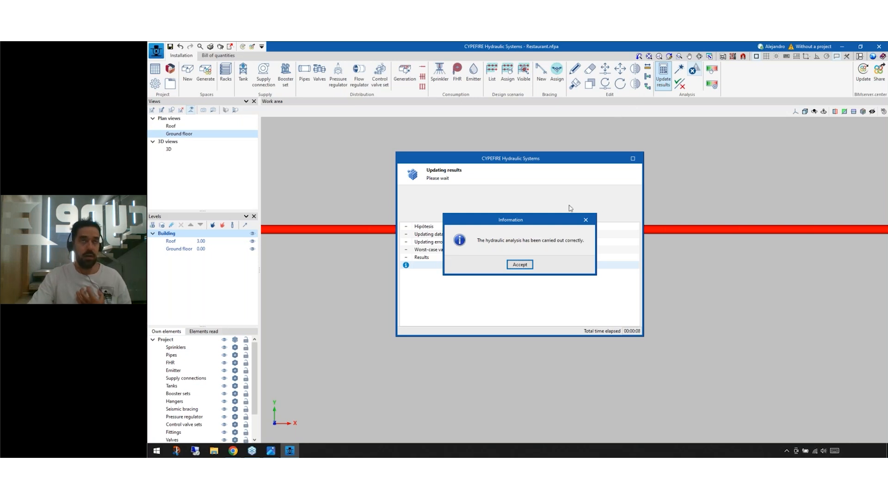
left_click(522, 264)
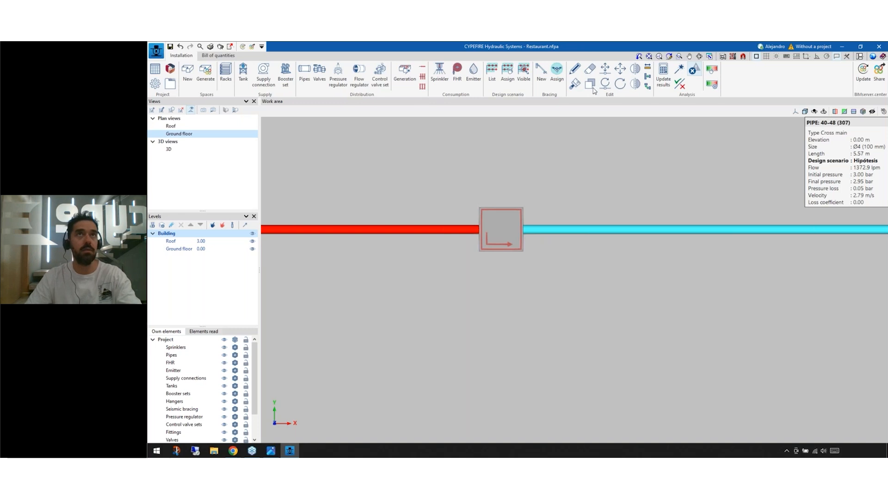
Step: Delete the pressure regulating valve from the supply pipe
left_click(590, 70)
left_click(509, 231)
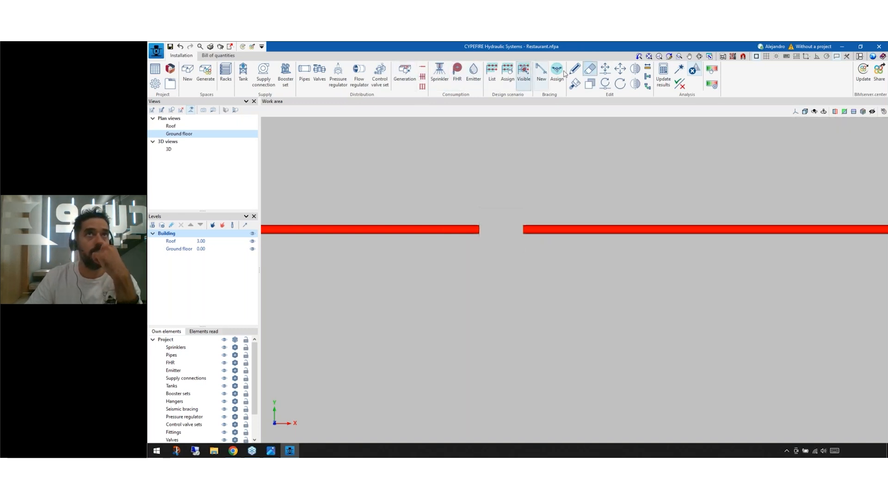
Step: Look up the series and diameter of the supply pipe beside the gap, leaving its properties unchanged
left_click(305, 74)
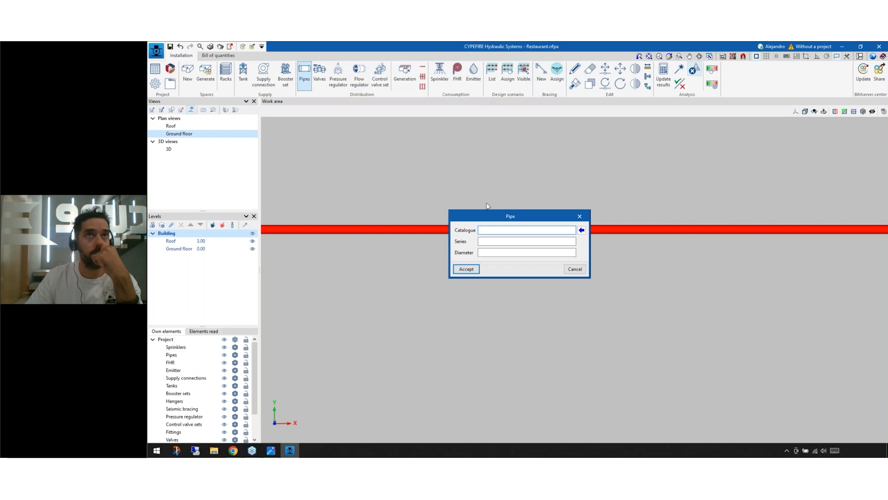
left_click(466, 269)
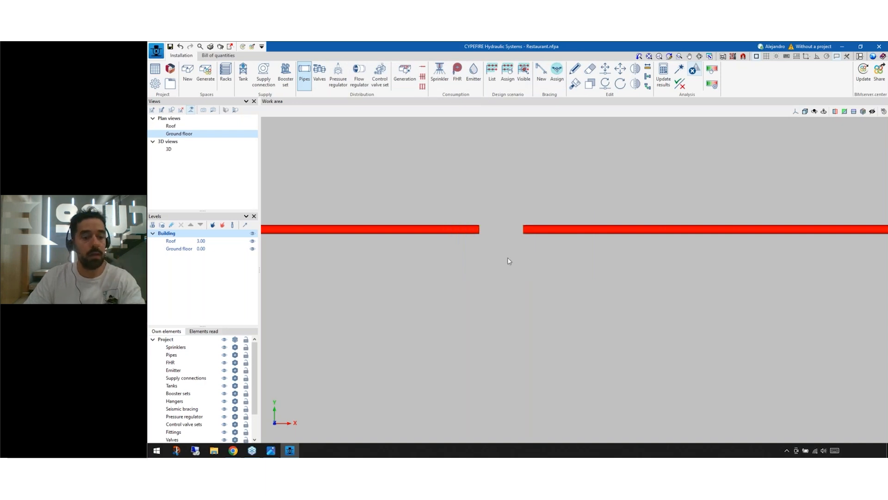
left_click(460, 234)
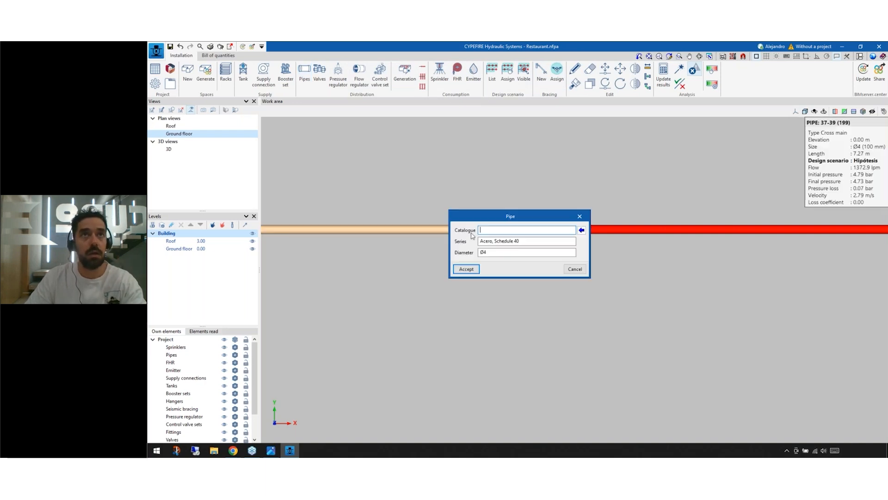
left_click(580, 216)
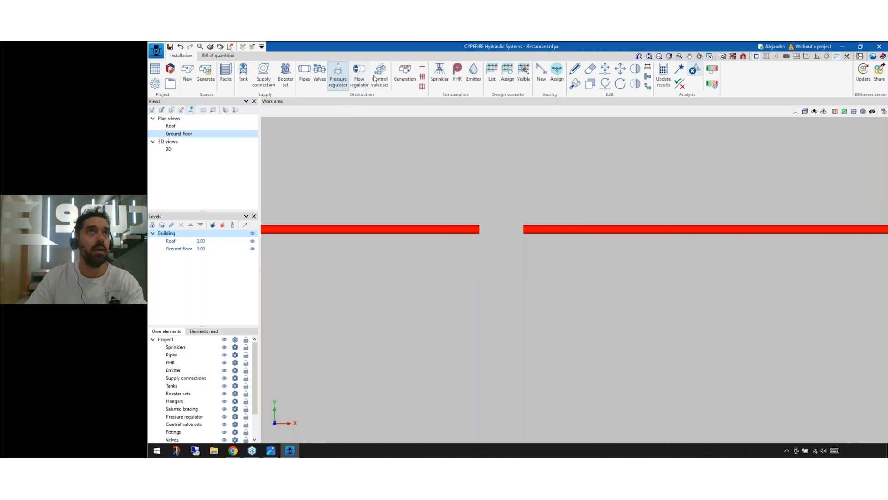
Step: Bridge the gap in the supply pipe with a generic-library Acero, Schedule 40 pipe of size Ø4 (100 mm), and update the analysis results
left_click(304, 74)
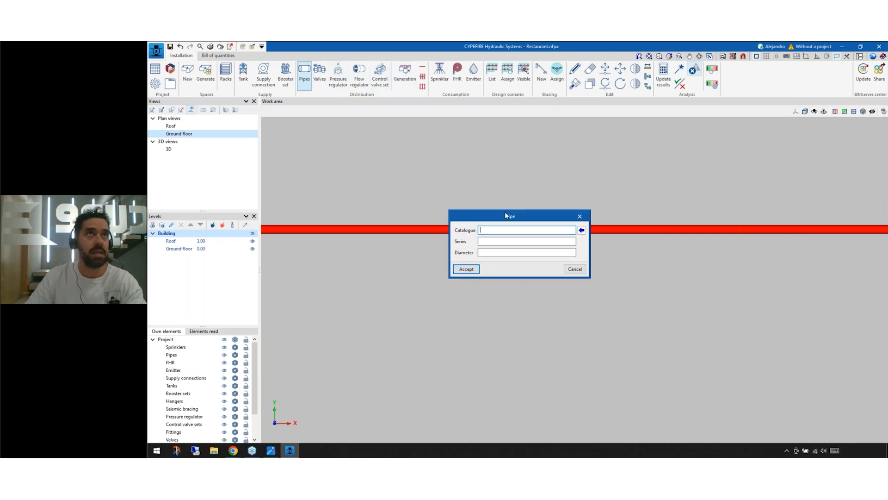
left_click(582, 230)
left_click(537, 223)
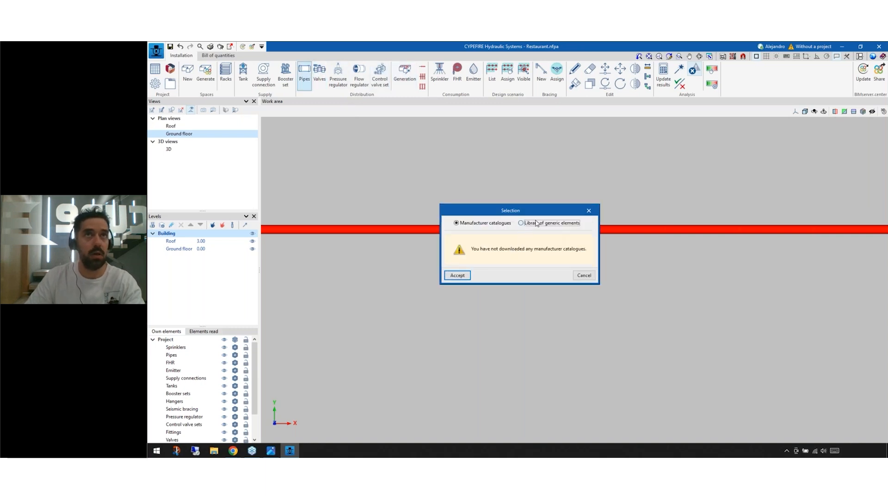
left_click(532, 241)
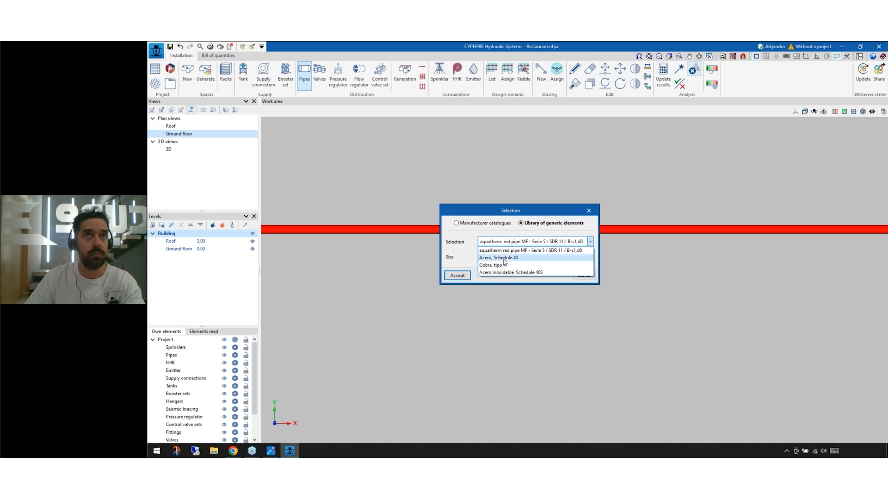
left_click(505, 258)
left_click(501, 257)
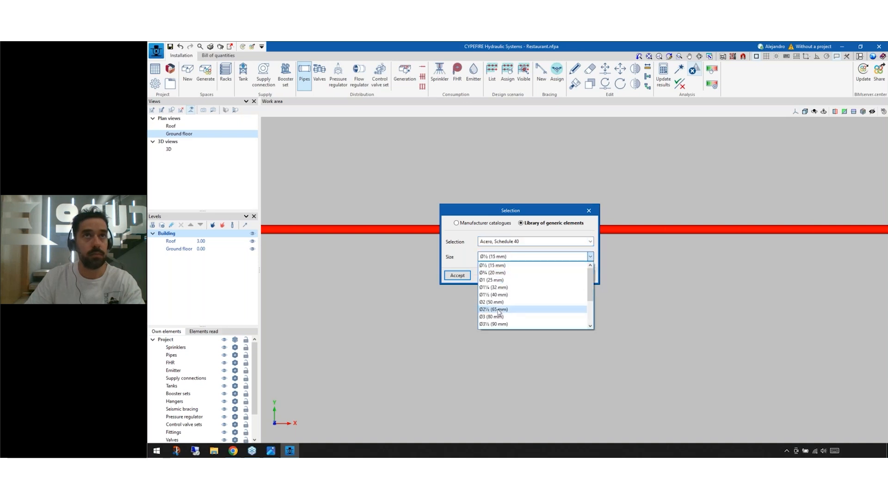
scroll(505, 296, "down", 1)
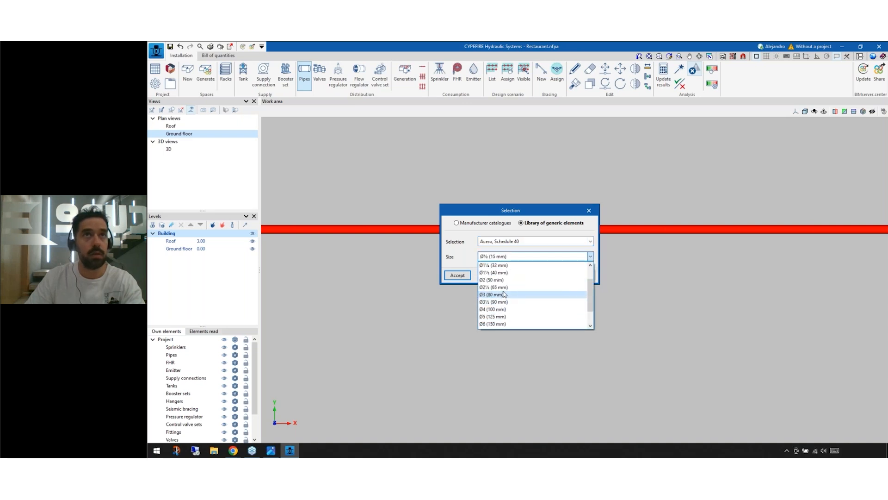
left_click(502, 309)
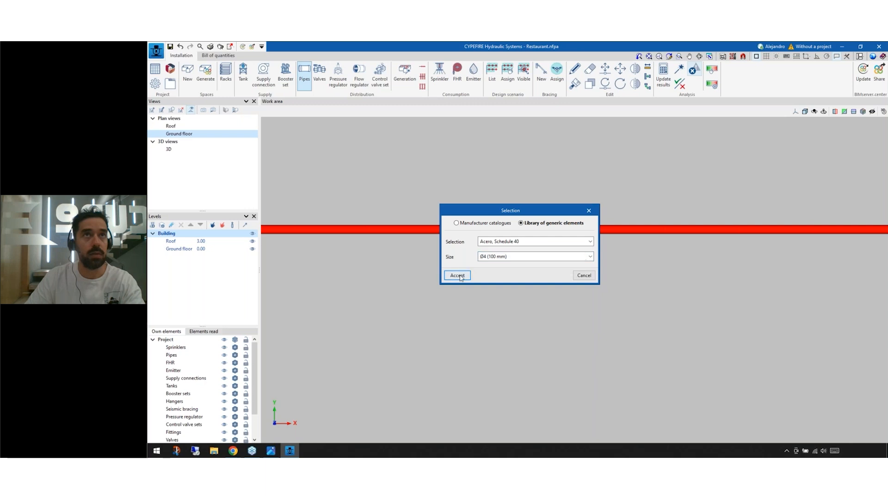
left_click(458, 275)
left_click(476, 270)
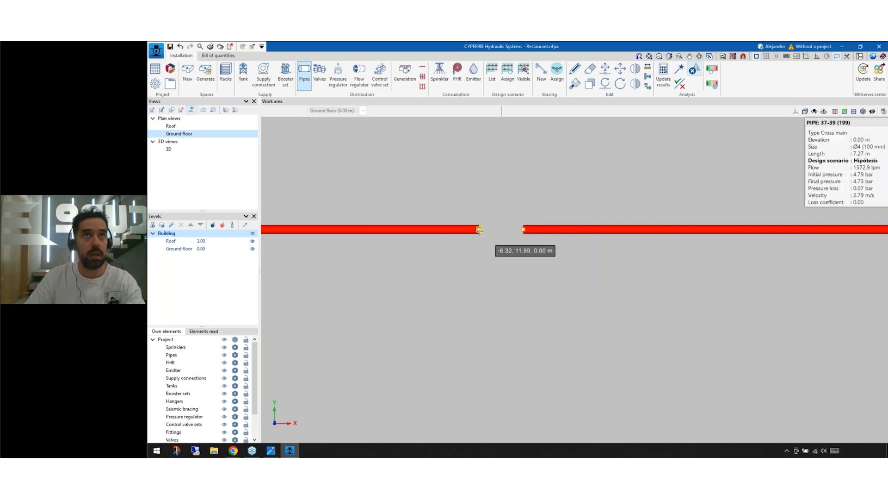
left_click(524, 229)
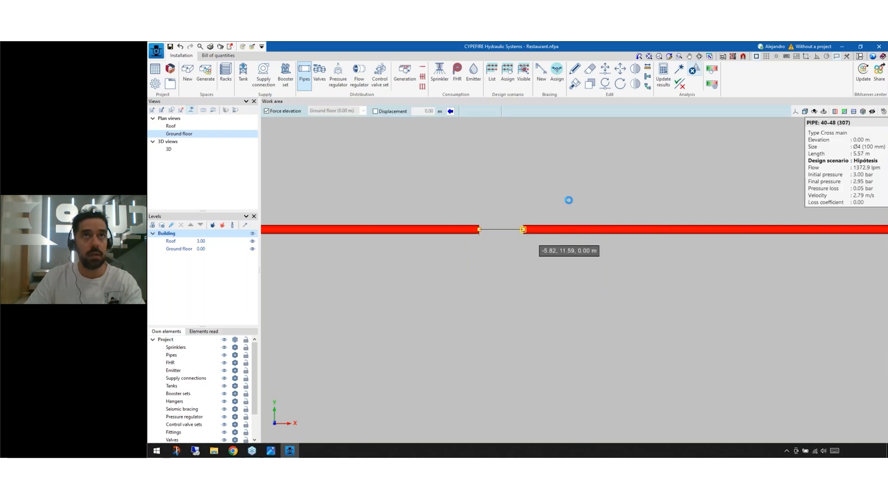
left_click(669, 86)
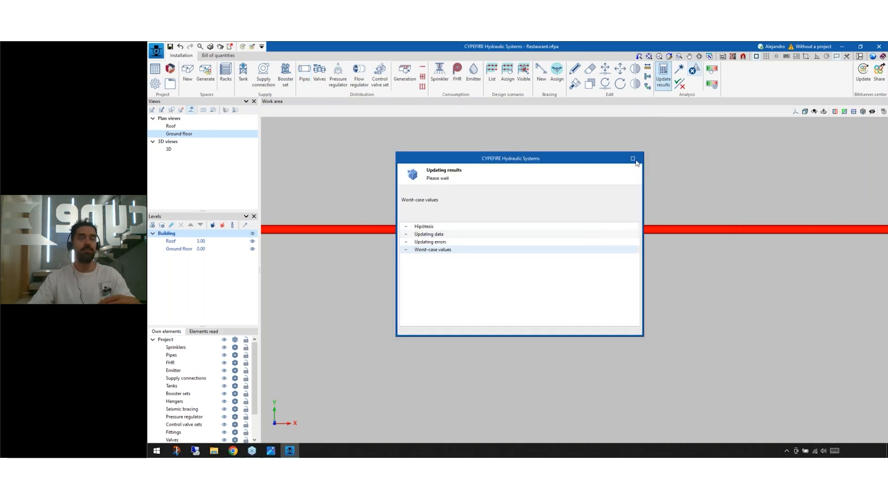
key("Return")
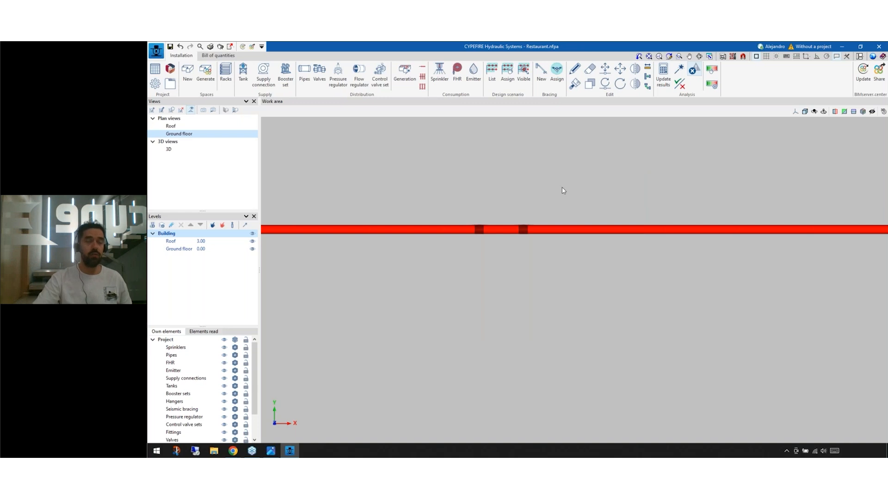
Step: Examine the rejoined supply pipe and the couplings at both ends of the new segment in the 3D view
scroll(481, 221, "up", 2)
scroll(479, 242, "up", 2)
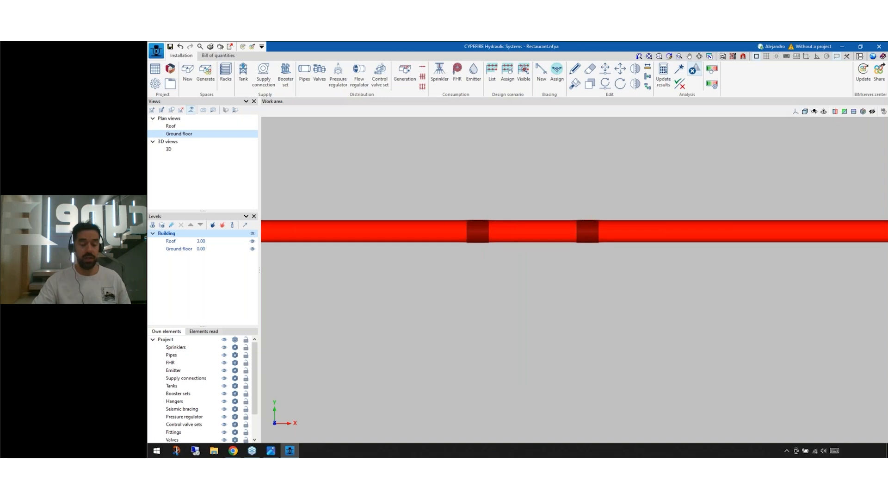
mouse_move(593, 297)
middle_mouse_down()
mouse_move(633, 276)
mouse_move(292, 246)
middle_mouse_up()
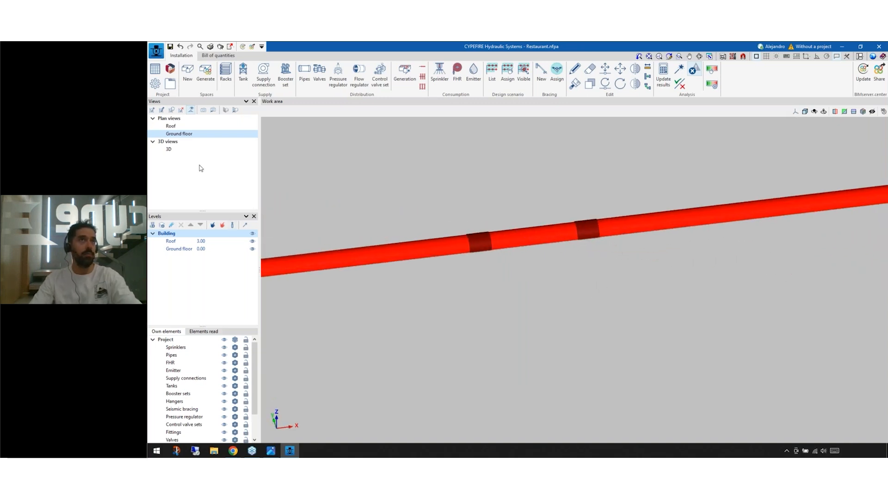
left_click(174, 151)
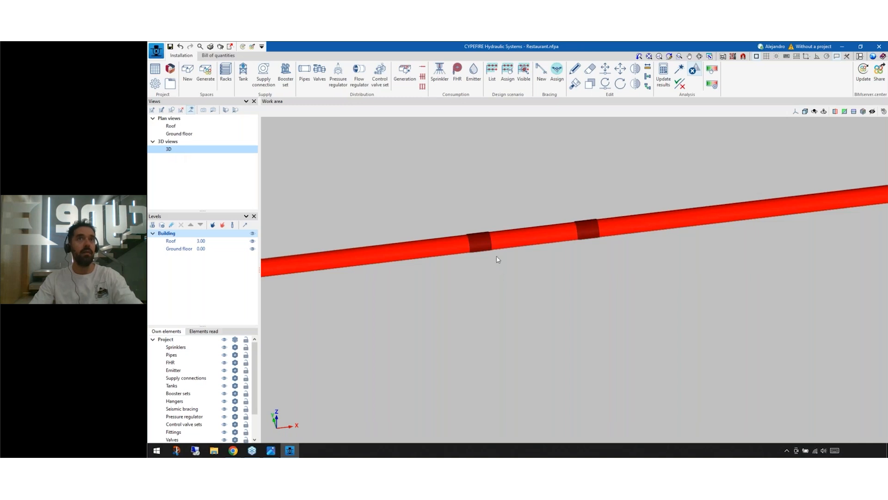
middle_click_drag(308, 314, 457, 283)
scroll(440, 294, "up", 1)
scroll(456, 283, "up", 3)
scroll(457, 282, "up", 2)
mouse_move(485, 324)
middle_mouse_down()
mouse_move(510, 326)
mouse_move(428, 323)
middle_mouse_up()
scroll(494, 325, "up", 1)
scroll(622, 331, "down", 2)
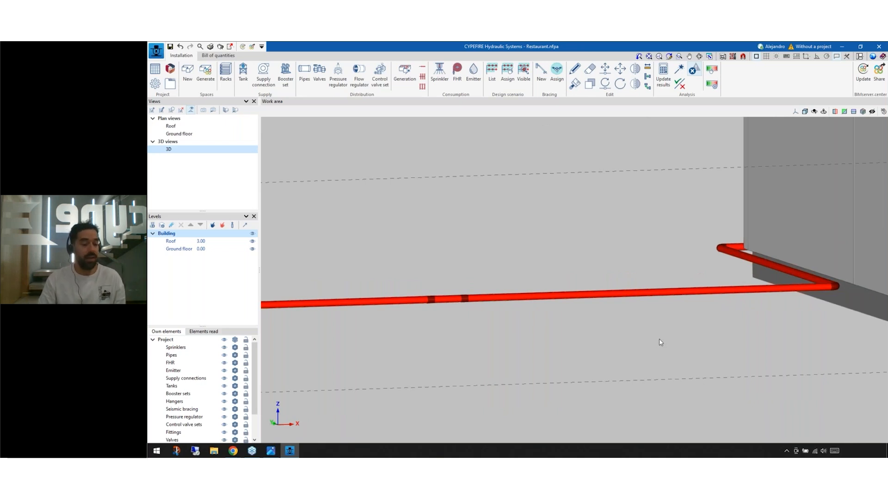
Step: Review the settings offered for new flow control and pressure regulating valves, and check the supply pipe's hydraulic results
left_click(356, 88)
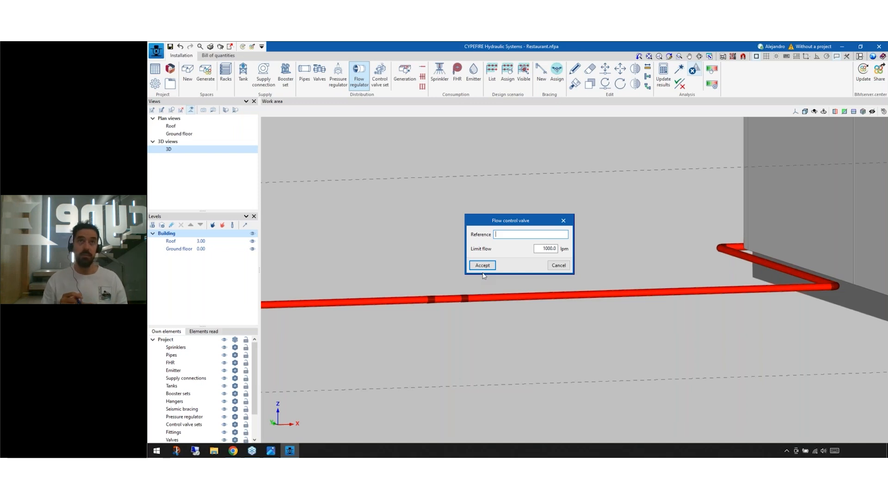
left_click(562, 220)
left_click(338, 75)
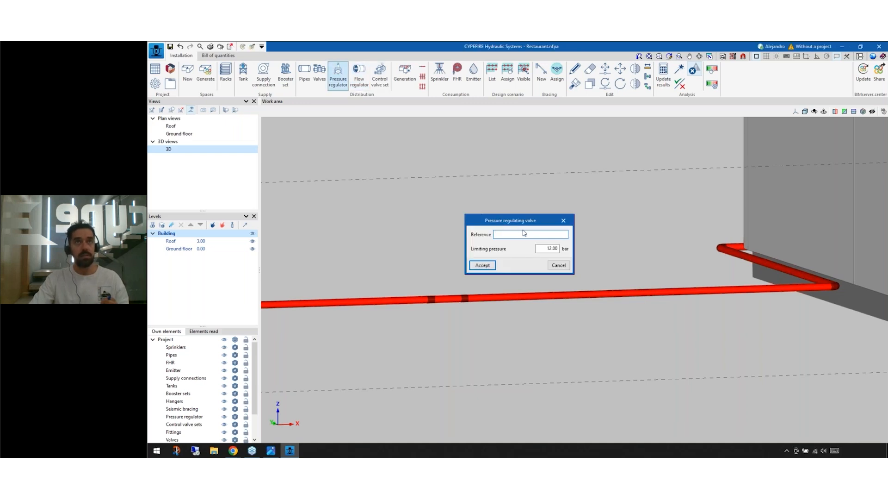
left_click(563, 220)
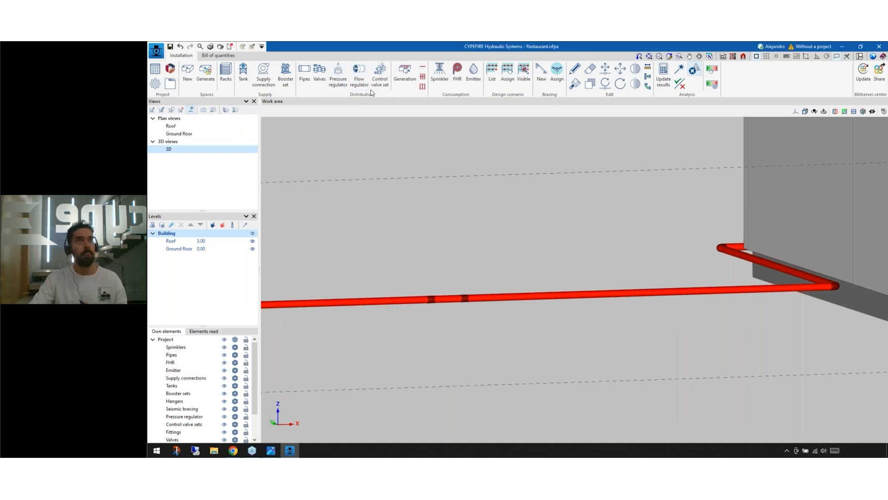
left_click(359, 74)
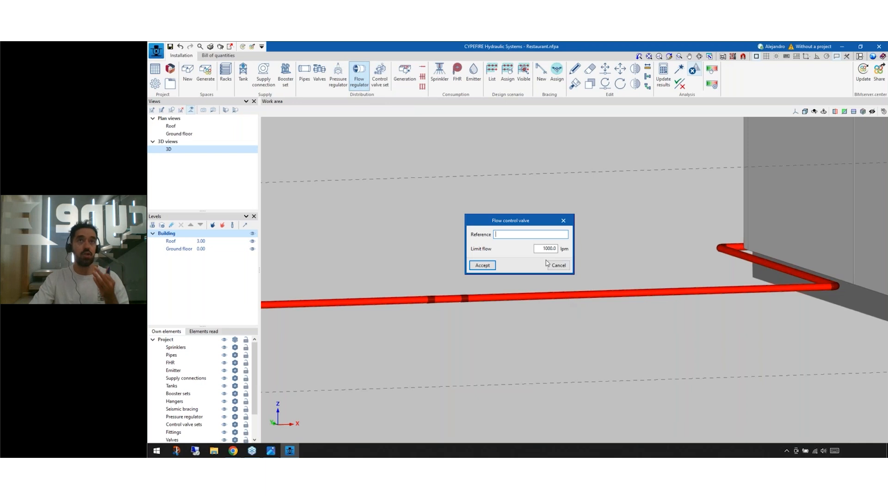
left_click(545, 248)
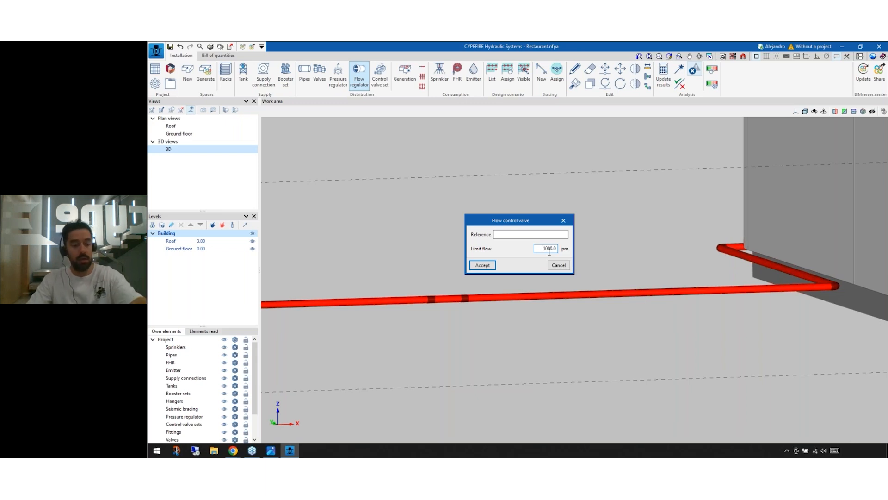
key("Return")
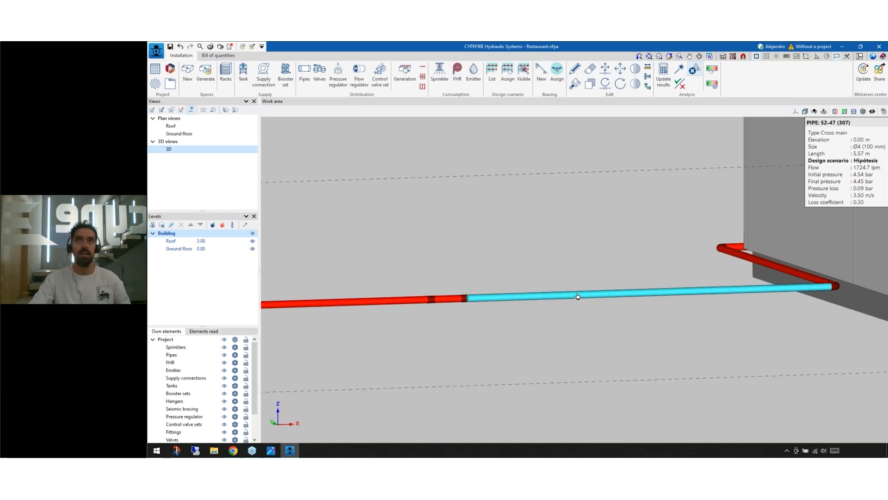
Step: Insert a flow control valve with a limit flow of 2000 lpm into the supply pipe near the couplings, and update the analysis results
left_click(362, 86)
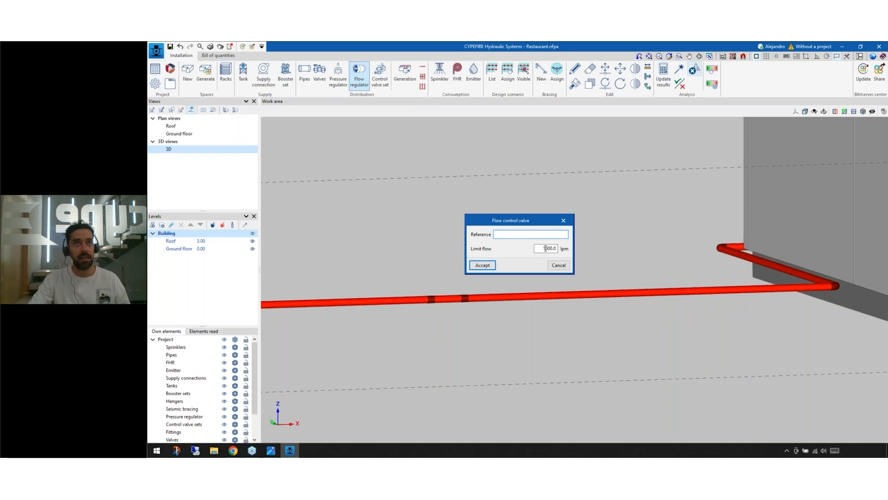
type("2")
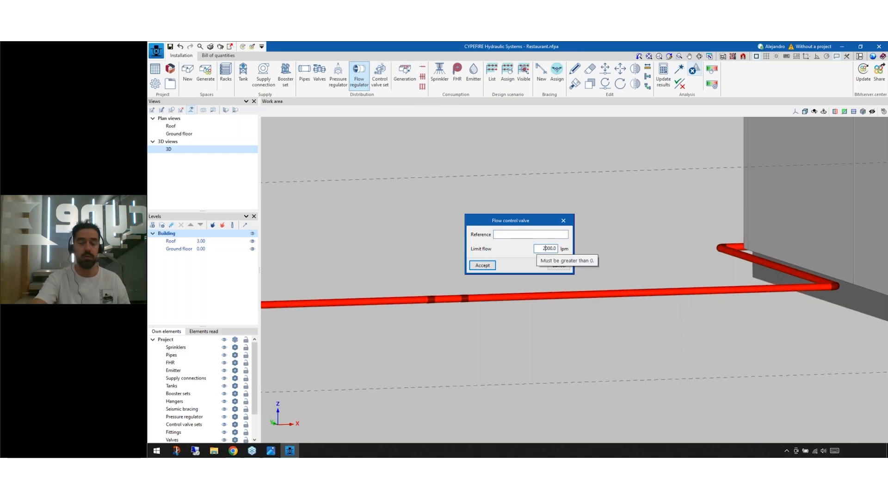
left_click(482, 265)
left_click(531, 296)
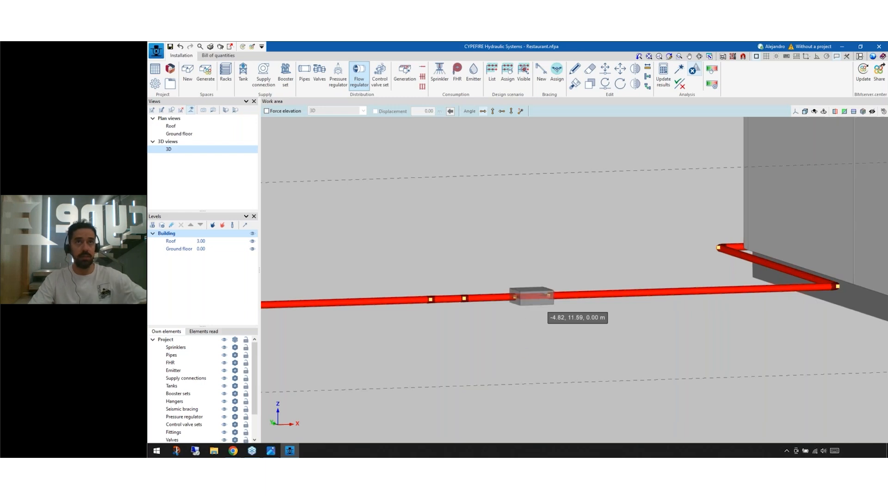
key("Escape")
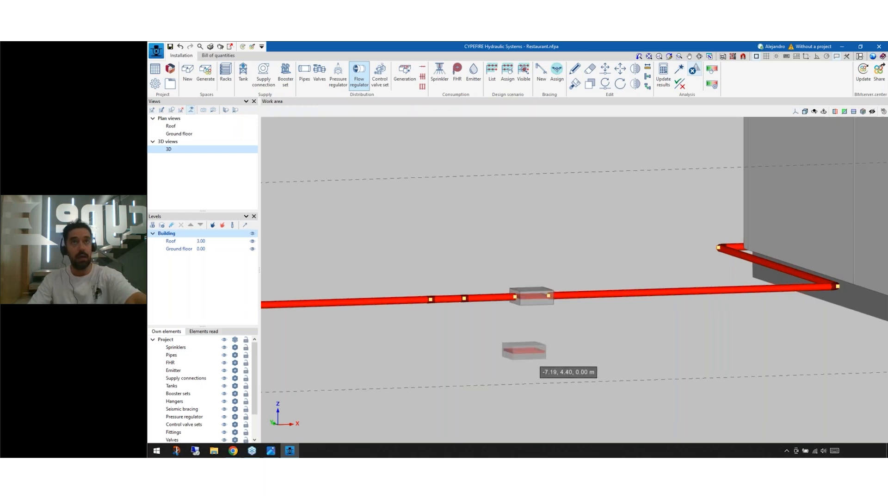
middle_click(533, 329)
middle_click(533, 329)
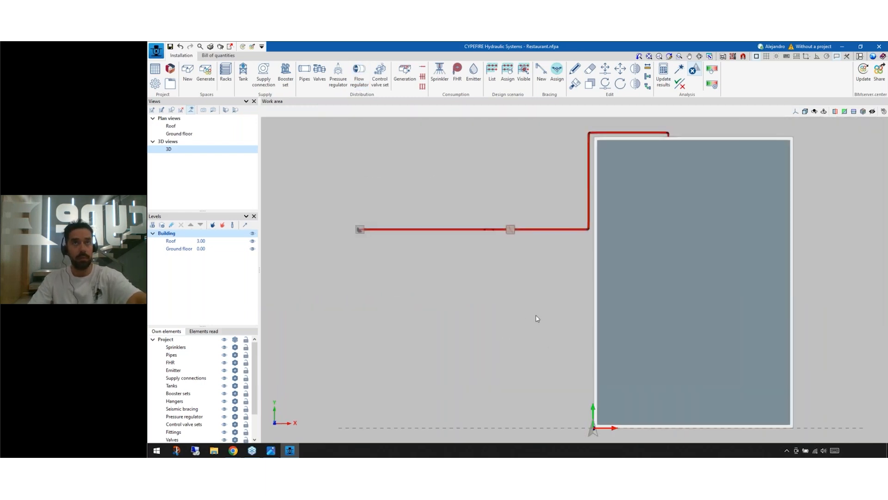
scroll(514, 232, "up", 5)
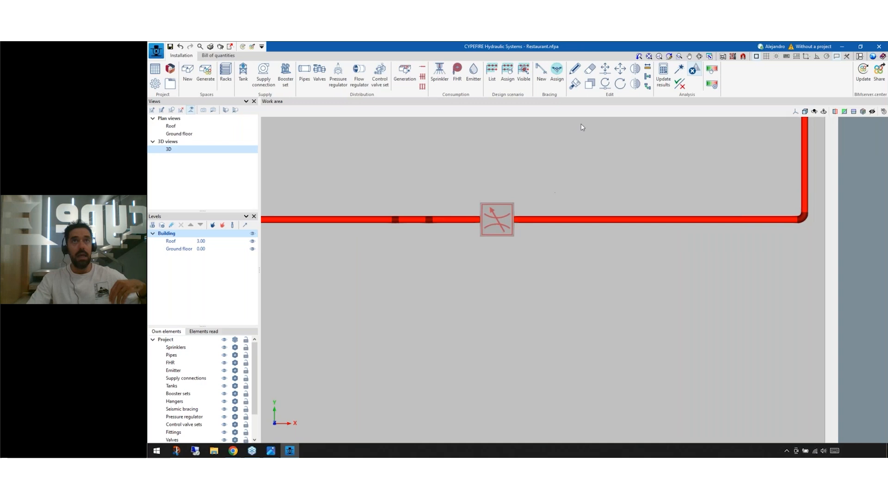
left_click(663, 75)
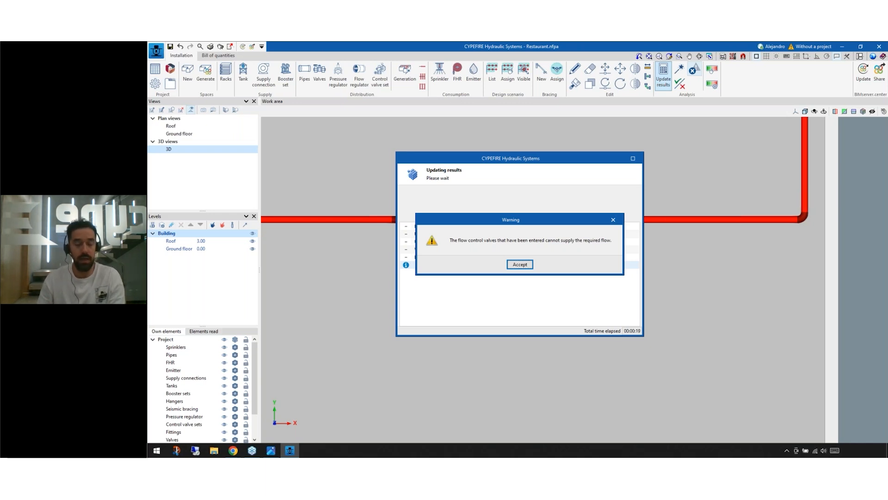
key("Return")
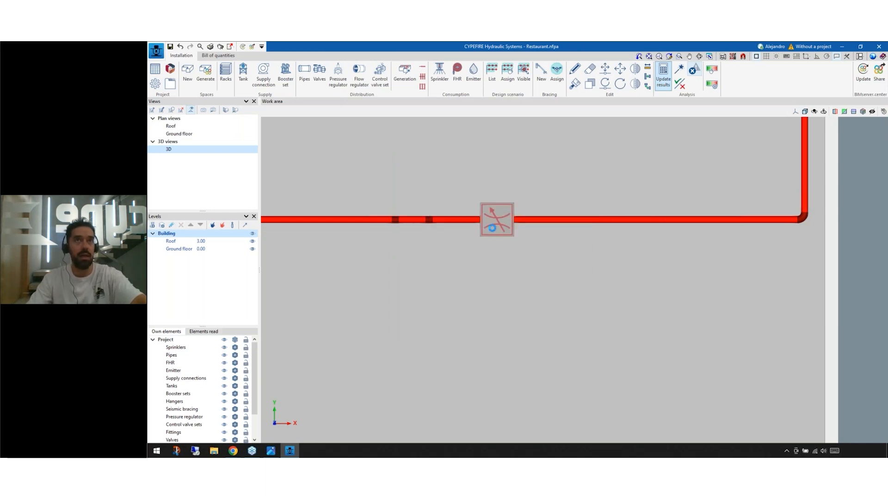
Step: Set the flow control valve's limit flow to 1000 lpm and update the analysis results
left_click(494, 228)
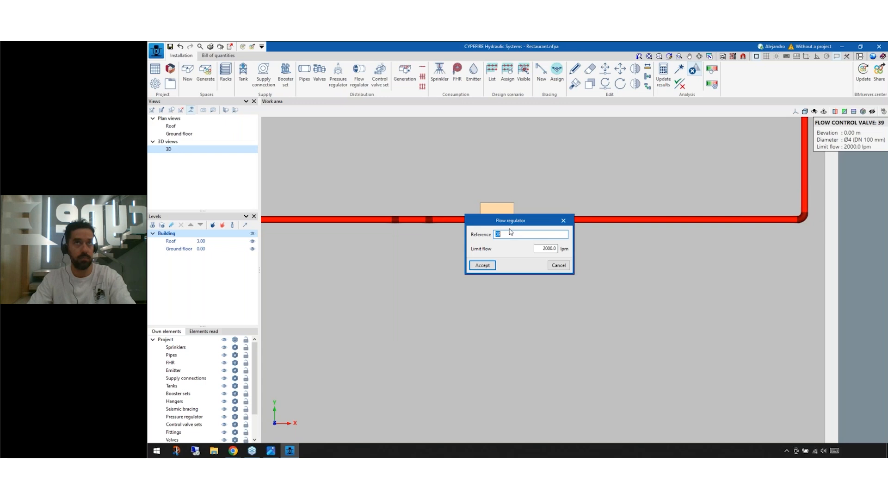
left_click(544, 248)
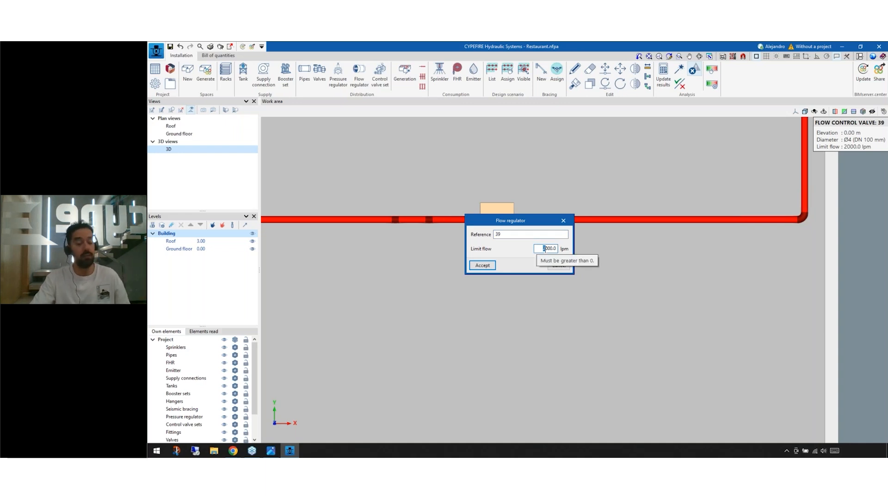
type("1")
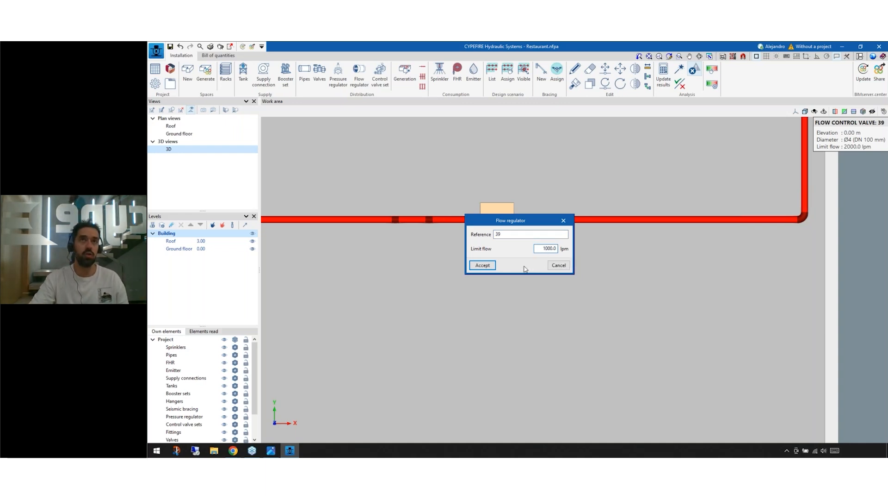
left_click(482, 265)
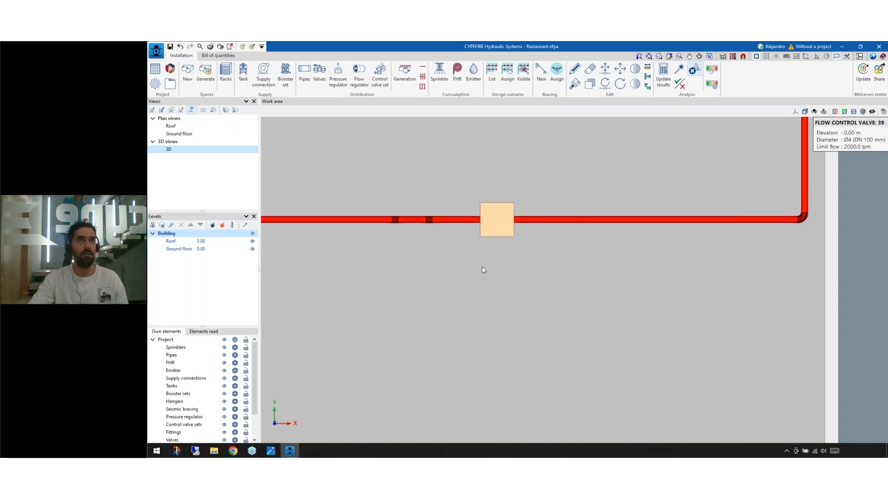
left_click(663, 77)
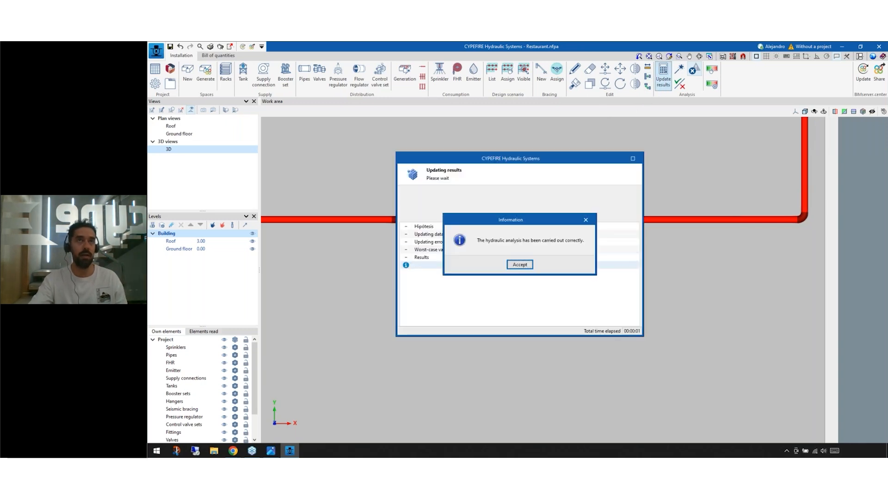
left_click(520, 264)
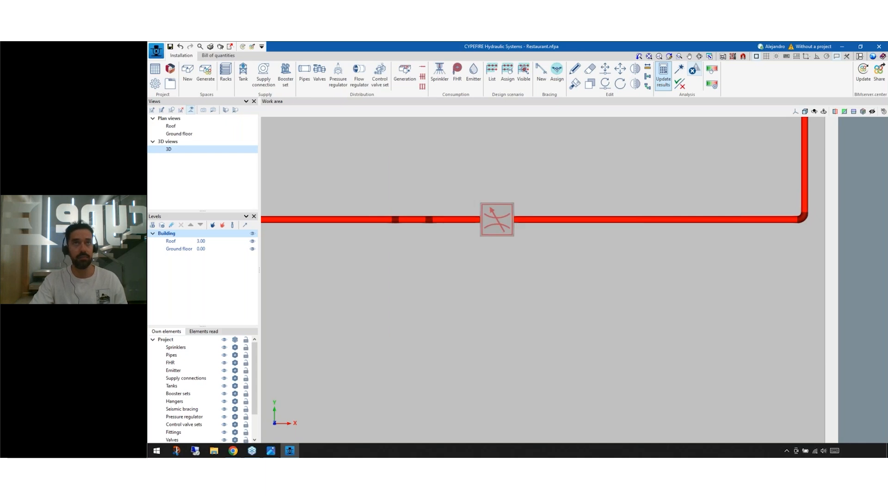
Step: Examine the flow control valve's settings, the supply pipe and the sprinkler error markers on the building plan
mouse_move(558, 221)
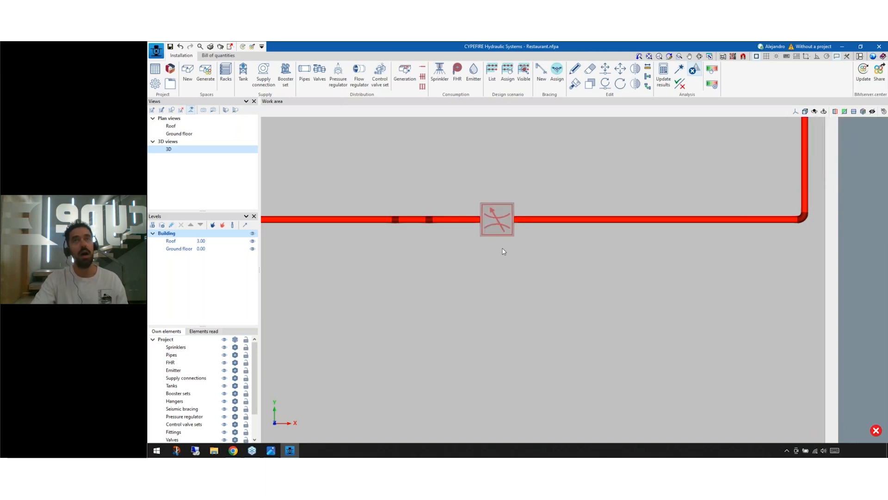
left_click(503, 231)
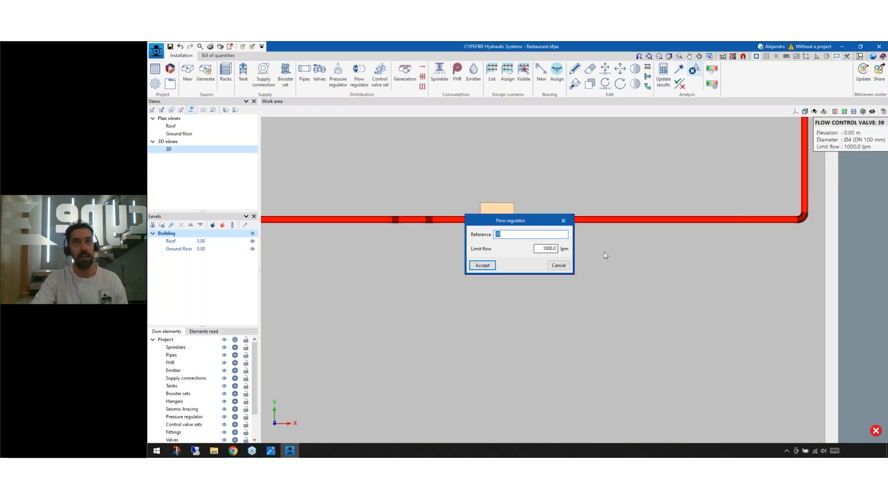
left_click(563, 266)
scroll(565, 272, "down", 2)
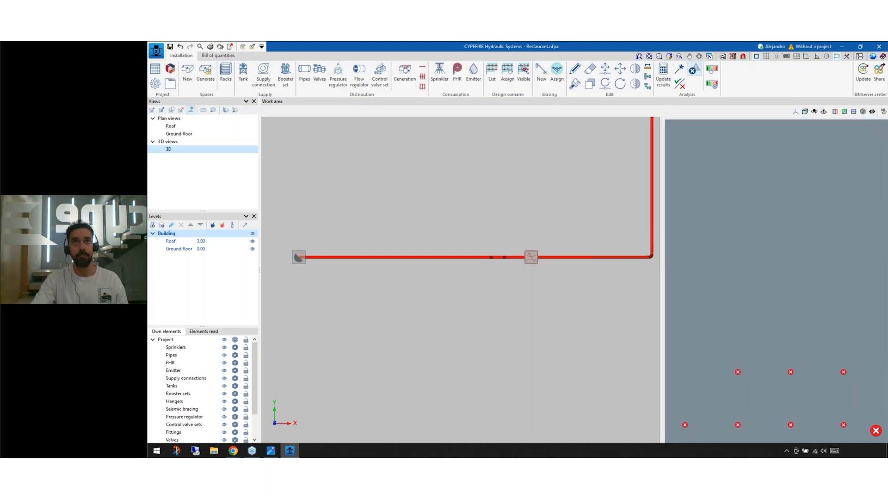
scroll(532, 268, "up", 4)
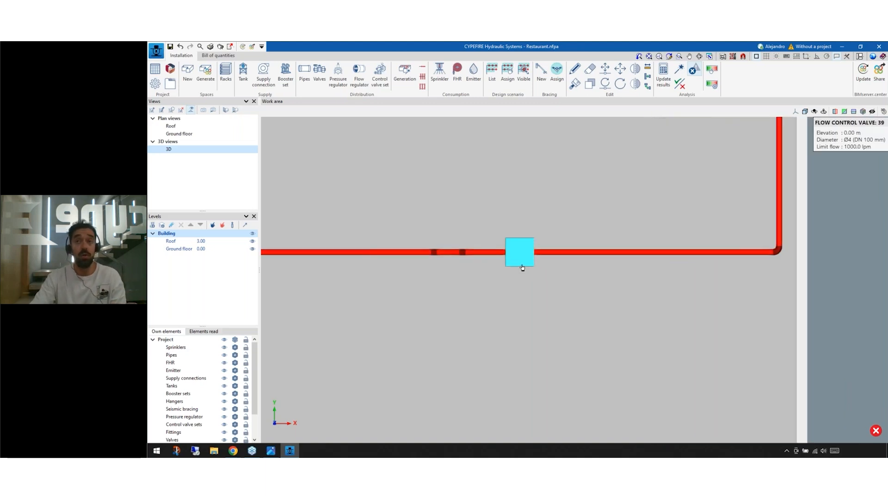
scroll(468, 253, "down", 2)
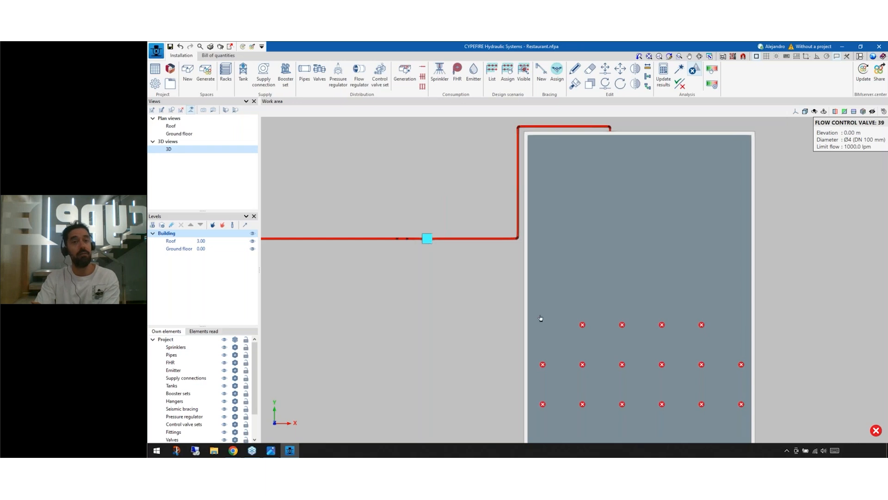
mouse_move(583, 327)
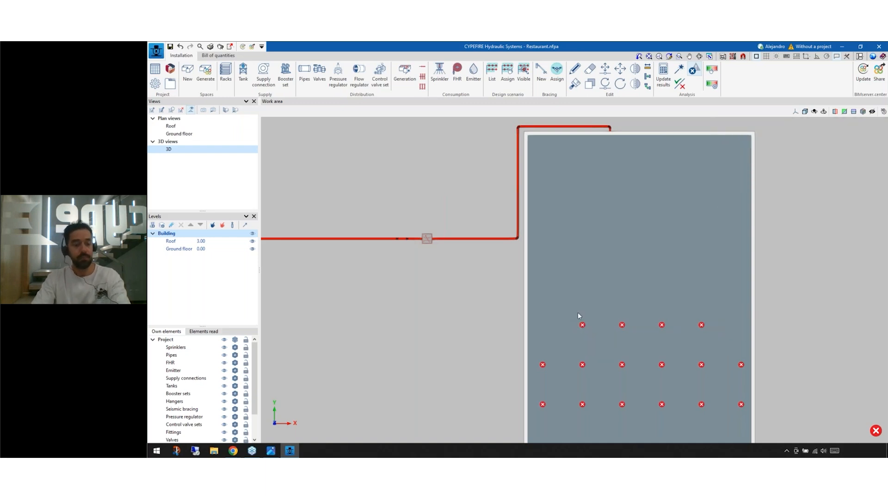
mouse_move(528, 307)
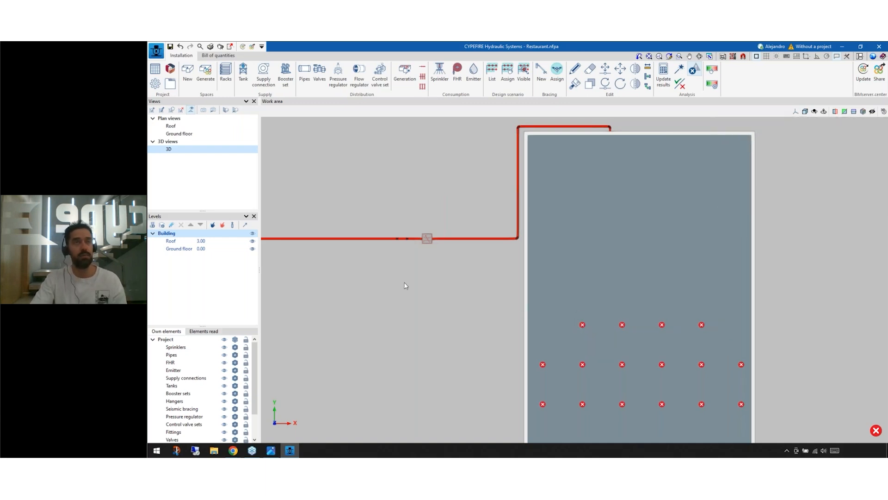
middle_click_drag(427, 298, 446, 310)
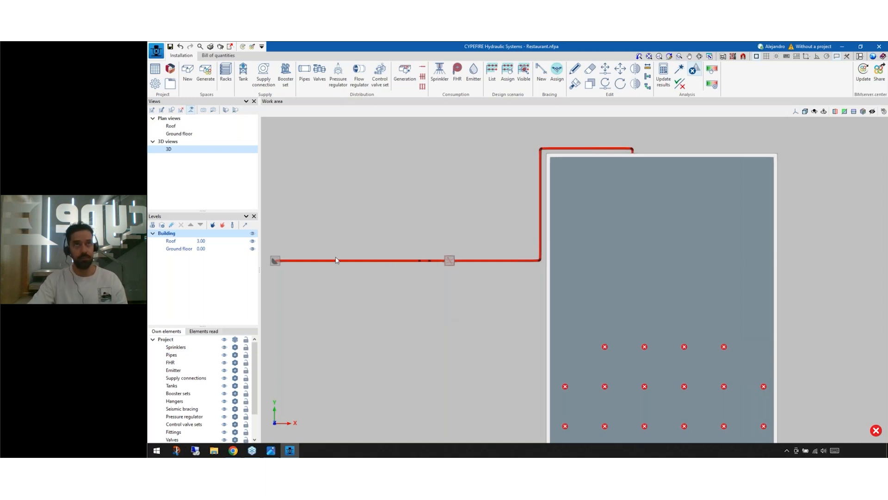
scroll(337, 261, "up", 3)
middle_click_drag(590, 308, 578, 307)
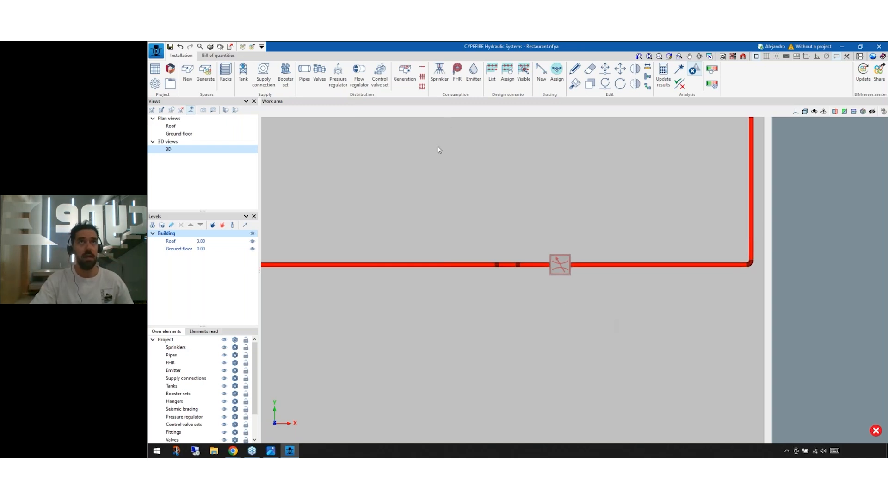
scroll(437, 146, "down", 2)
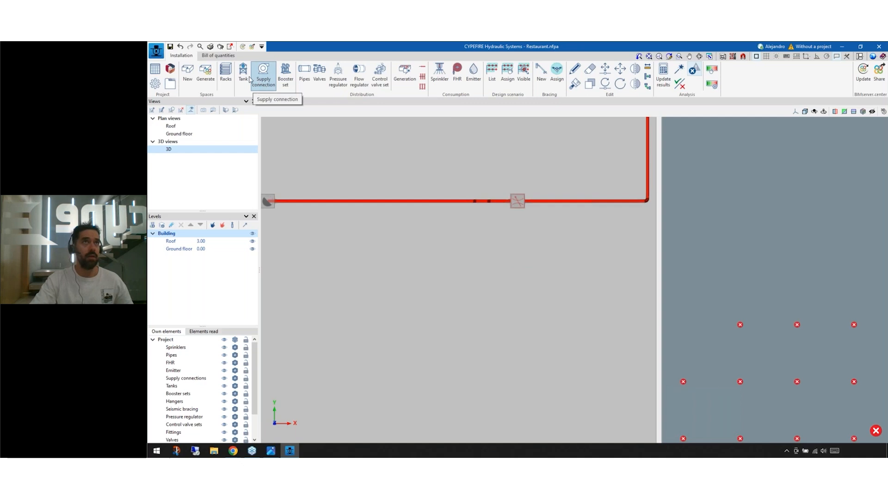
Step: Check the manufacturer catalogues and the library of generic elements for a booster set without placing one
left_click(291, 82)
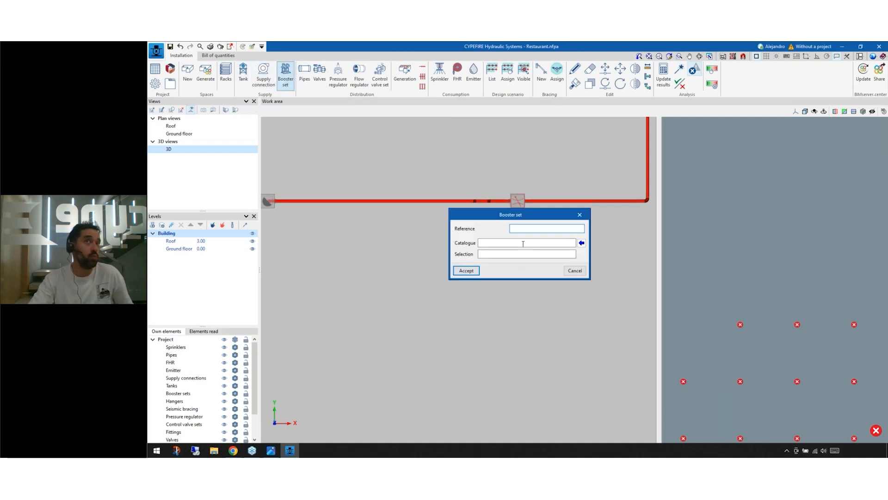
left_click(582, 243)
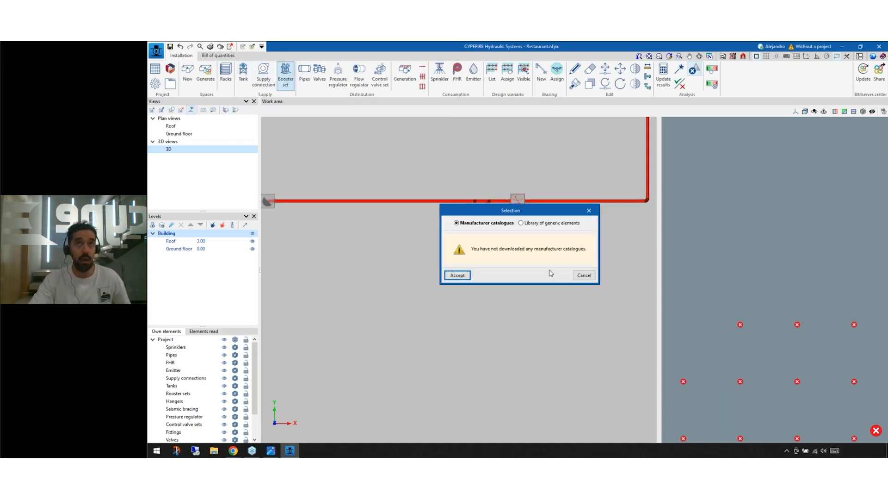
left_click(532, 224)
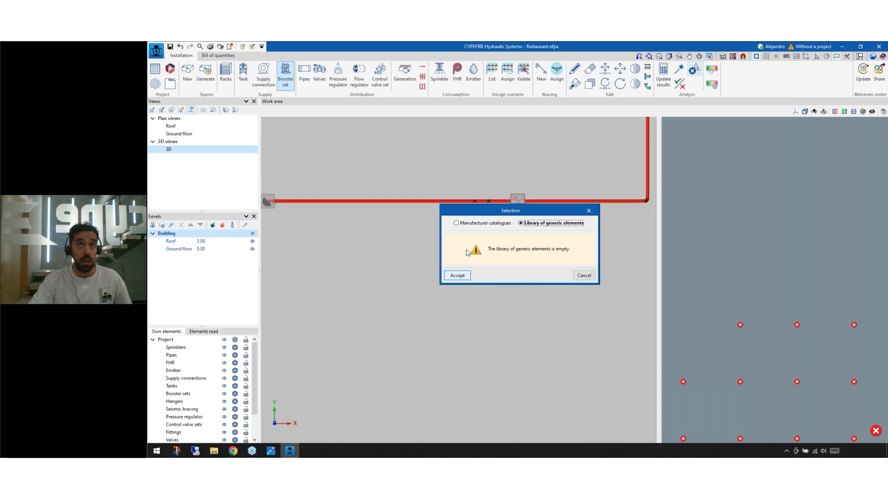
key("Escape")
key("Escape")
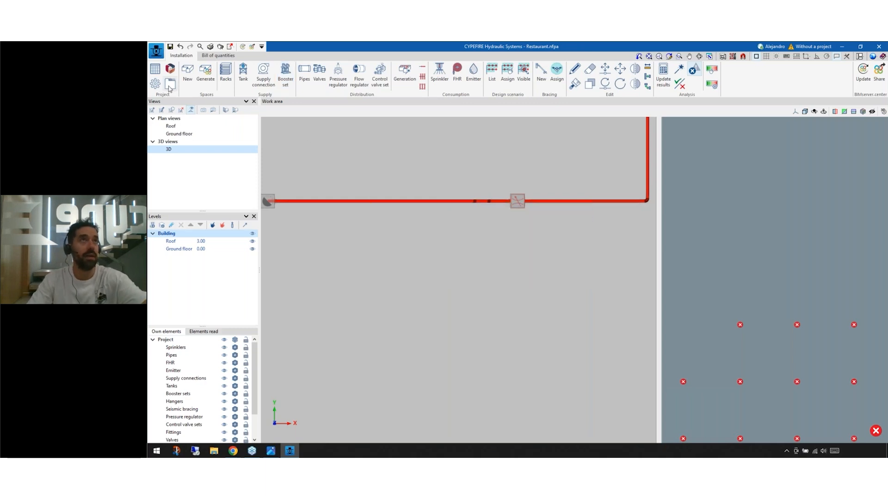
Step: Import the predefined booster sets into the library of generic elements
left_click(171, 85)
left_click(370, 167)
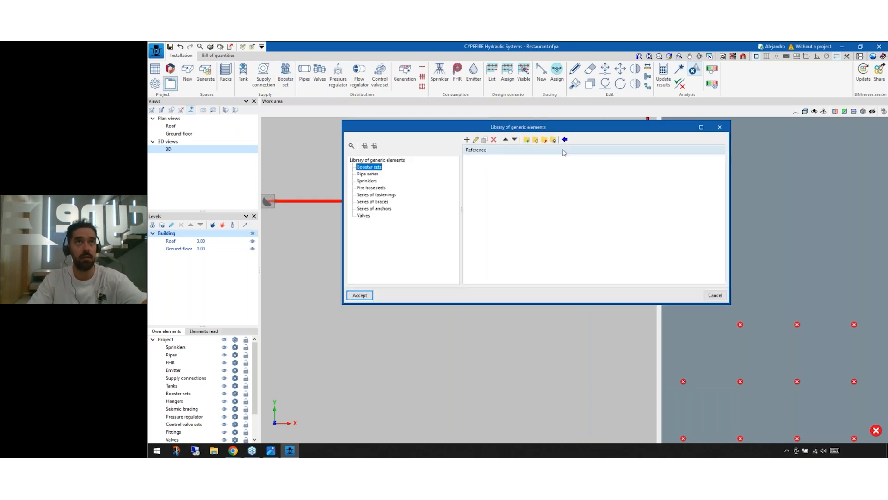
left_click(566, 139)
key("Return")
key("Return")
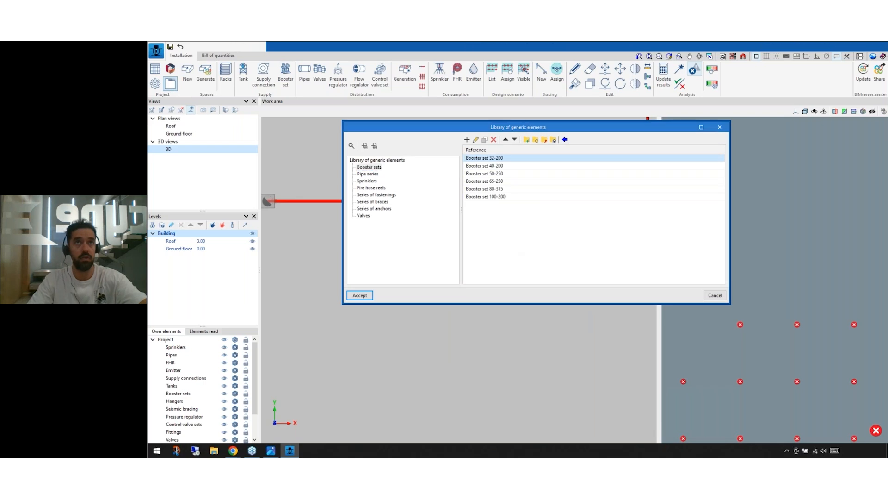
Step: Place a generic Booster set 32-200 in the open area below the supply pipe, without connecting it
left_click(285, 74)
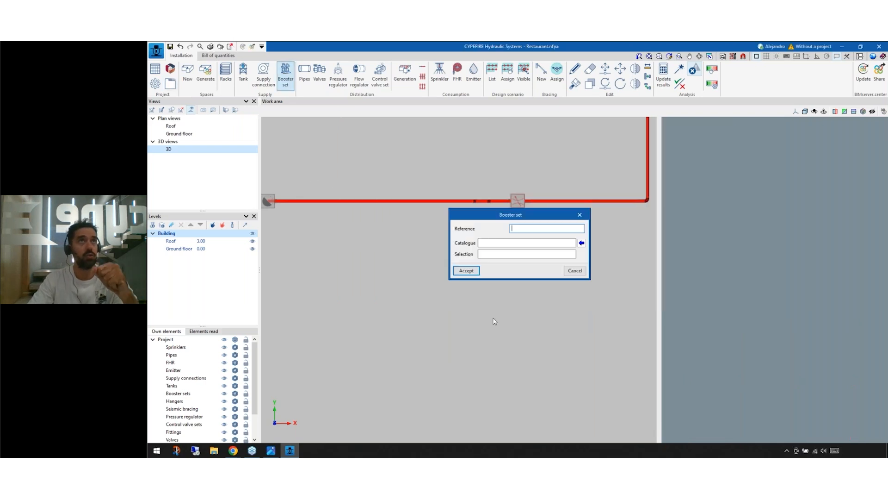
left_click(581, 243)
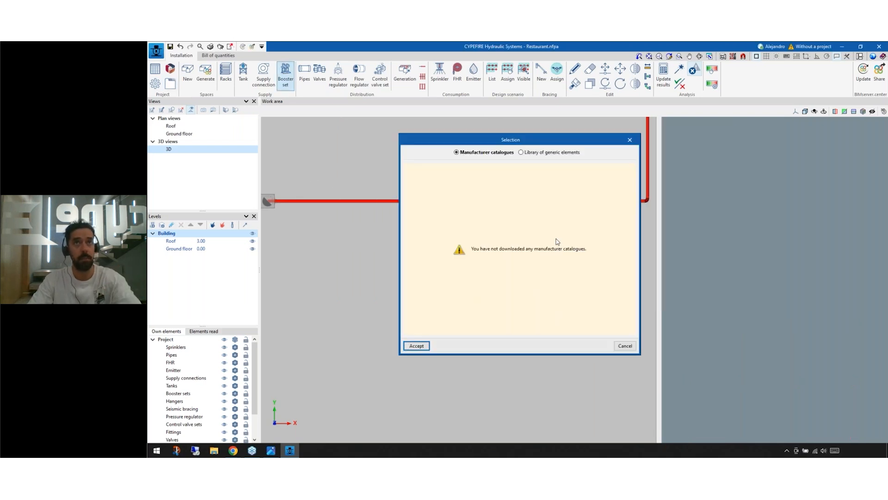
left_click(540, 153)
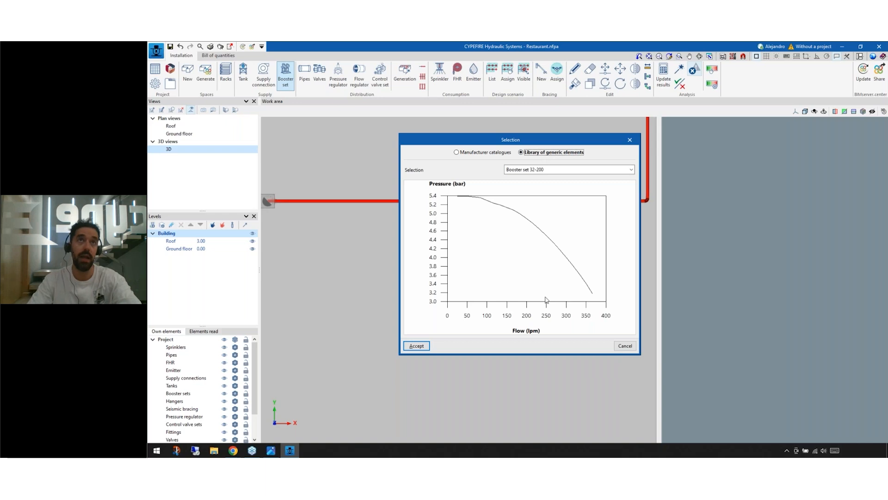
key("Return")
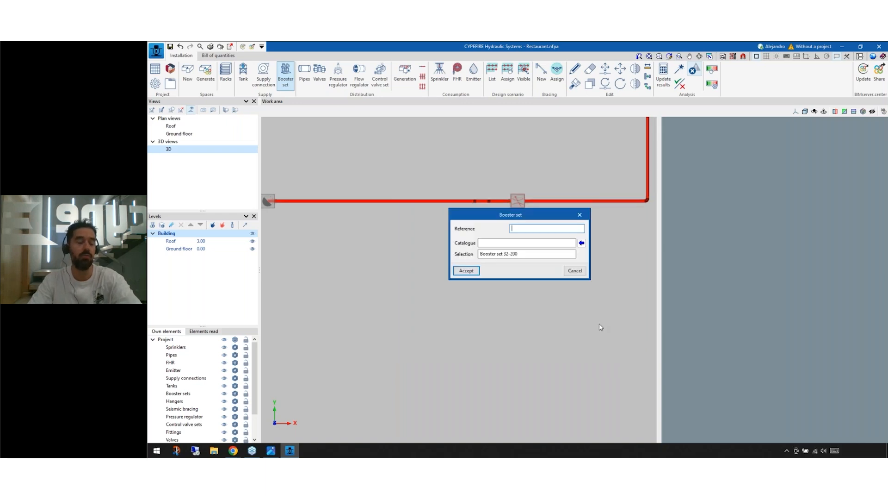
key("Return")
middle_click_drag(439, 327, 457, 307)
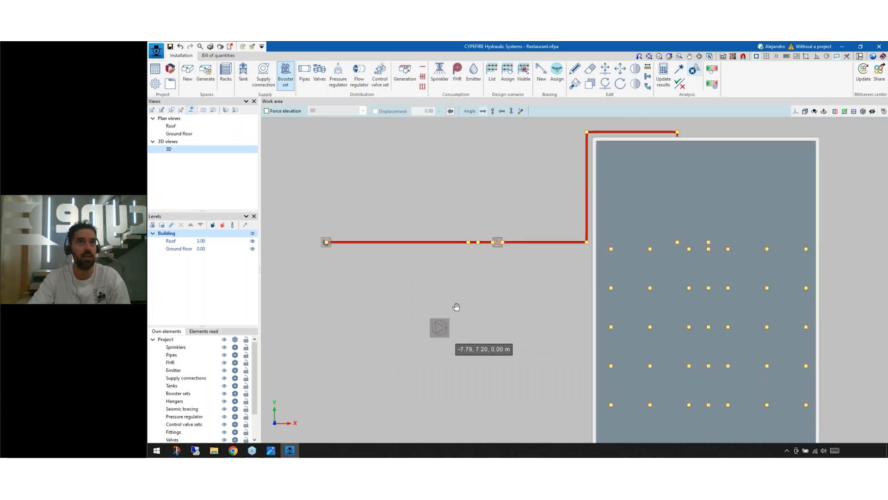
left_click(448, 318)
left_click(472, 392)
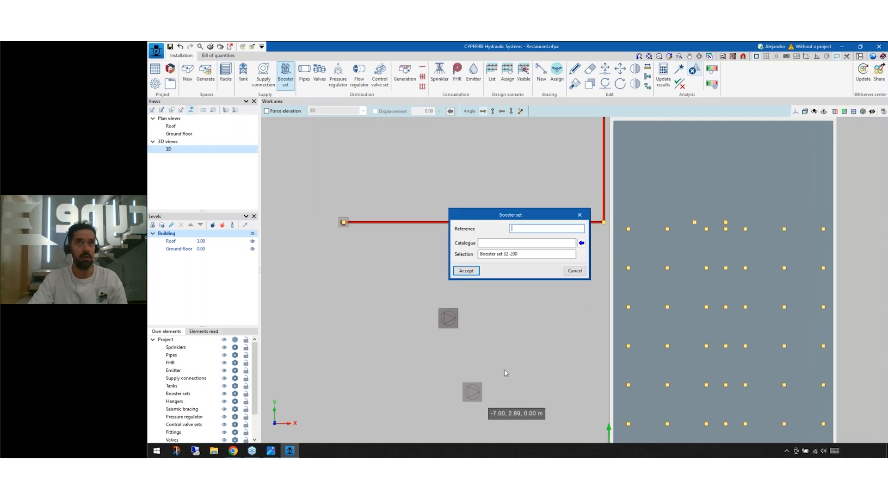
key("Return")
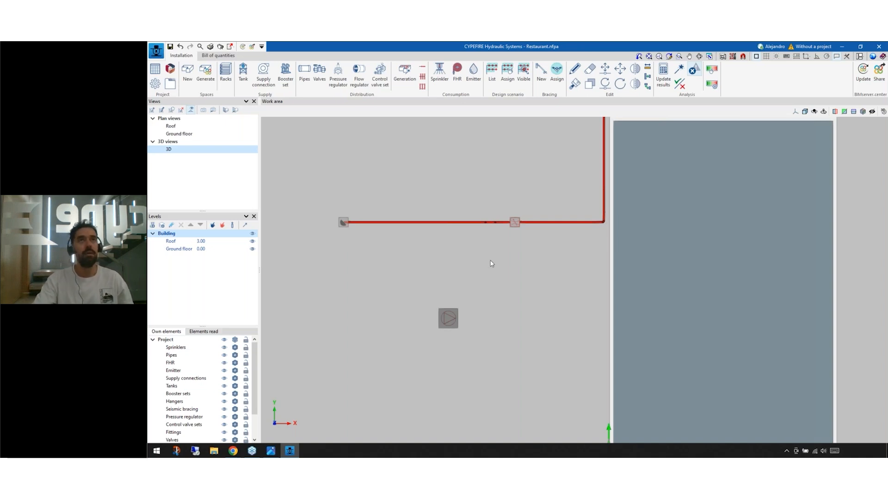
Step: Update the analysis results and examine the error marker on the booster set
left_click(670, 79)
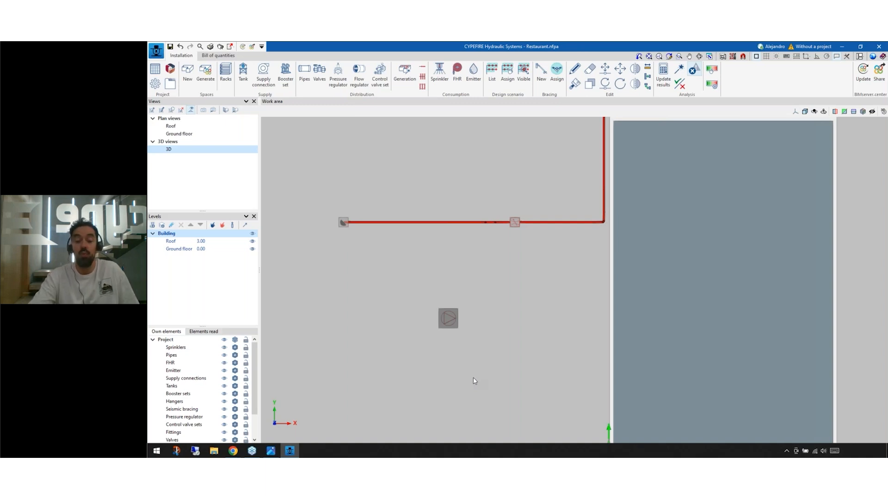
left_click(664, 77)
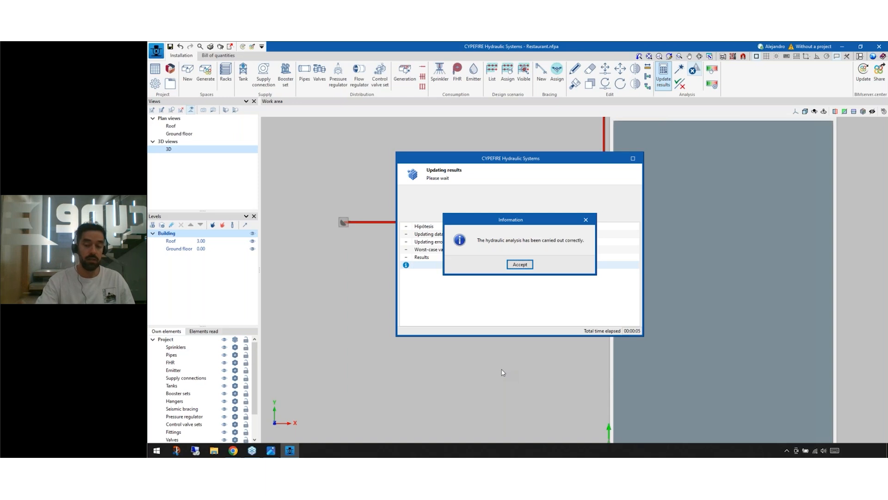
left_click(520, 264)
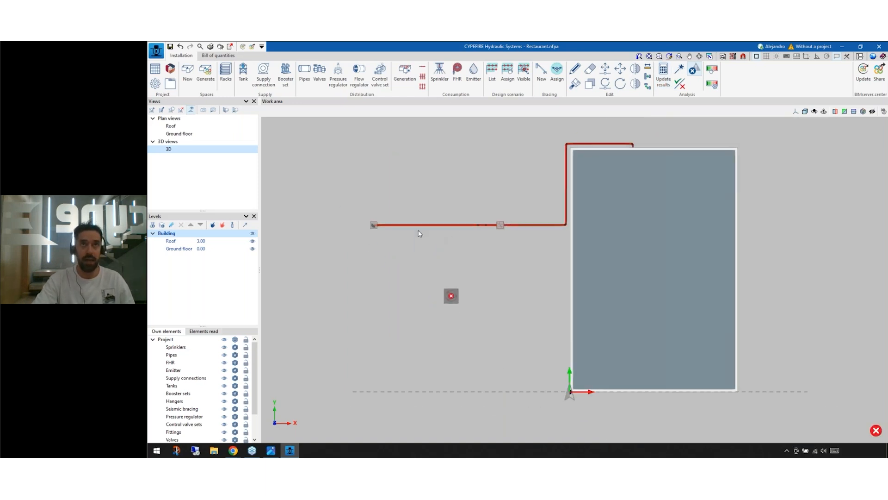
scroll(458, 234, "down", 3)
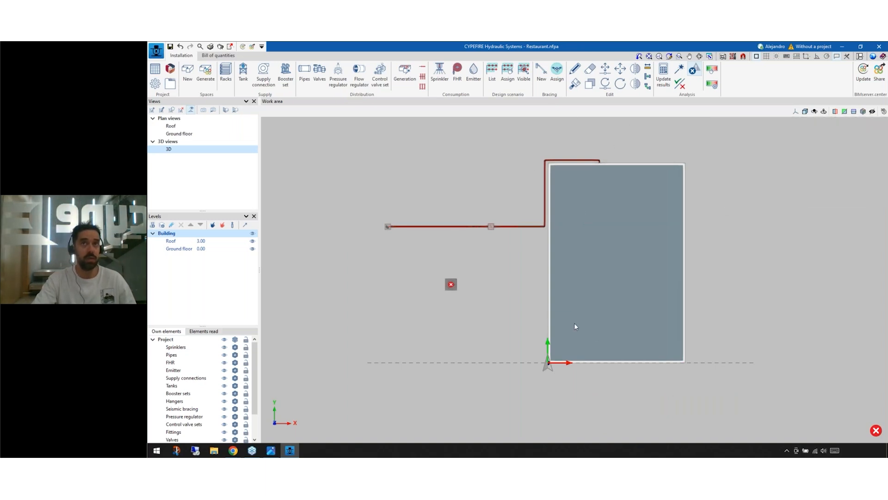
scroll(475, 307, "up", 3)
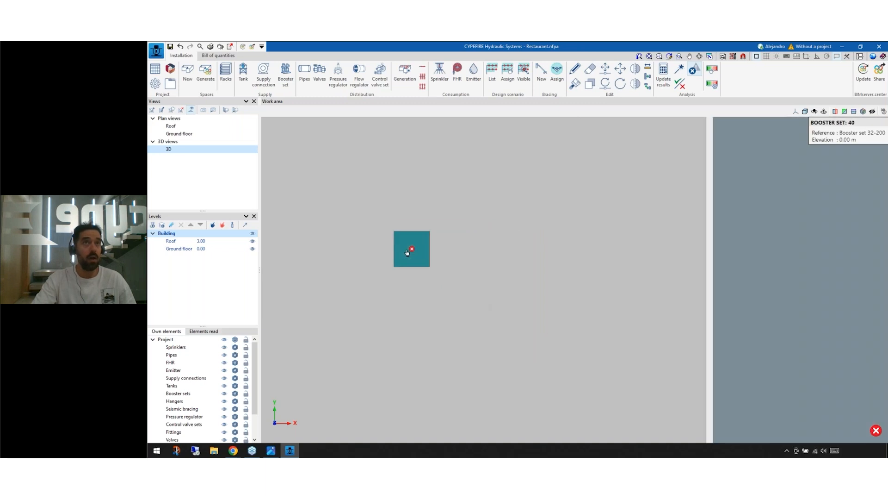
mouse_move(411, 251)
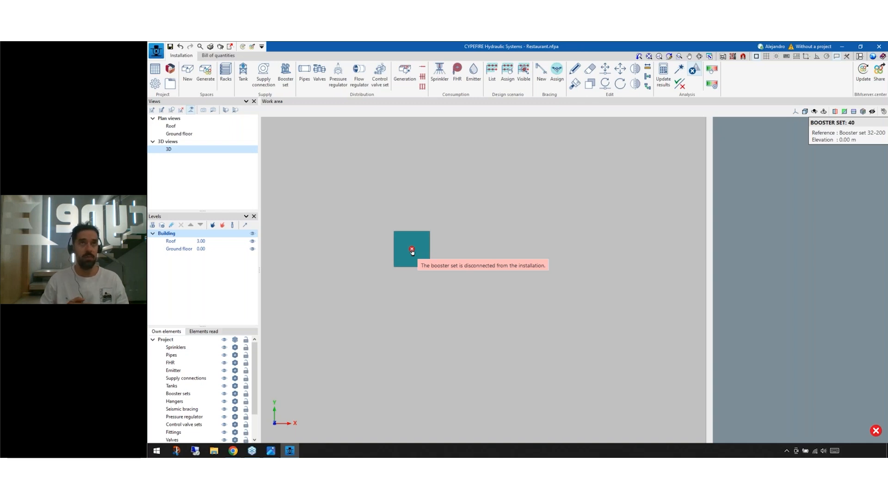
scroll(412, 252, "down", 2)
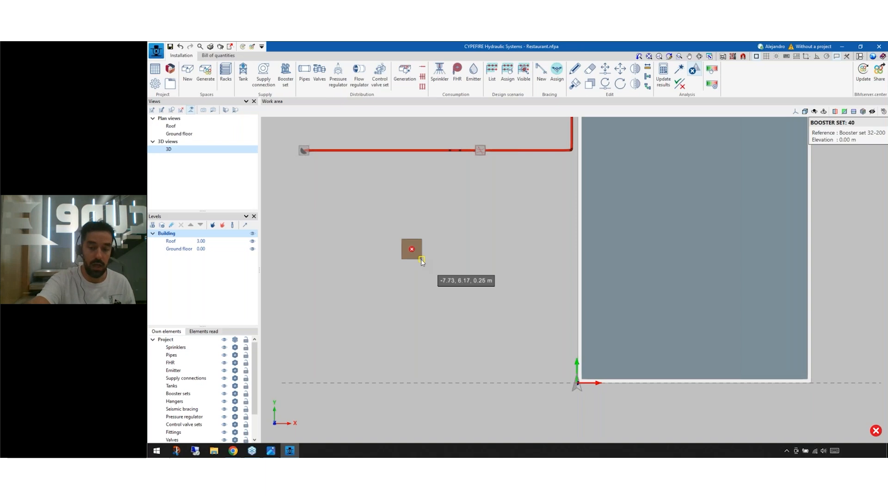
Step: Undo the booster set placement and inspect the flow control valve on the supply pipe
key("ctrl+z")
scroll(435, 250, "up", 2)
middle_click_drag(435, 255, 439, 388)
scroll(437, 329, "up", 1)
scroll(438, 345, "up", 1)
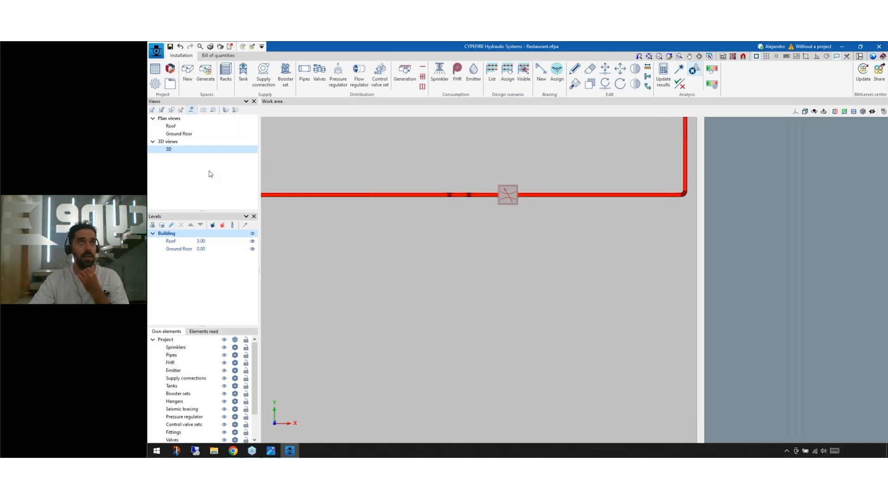
mouse_move(501, 199)
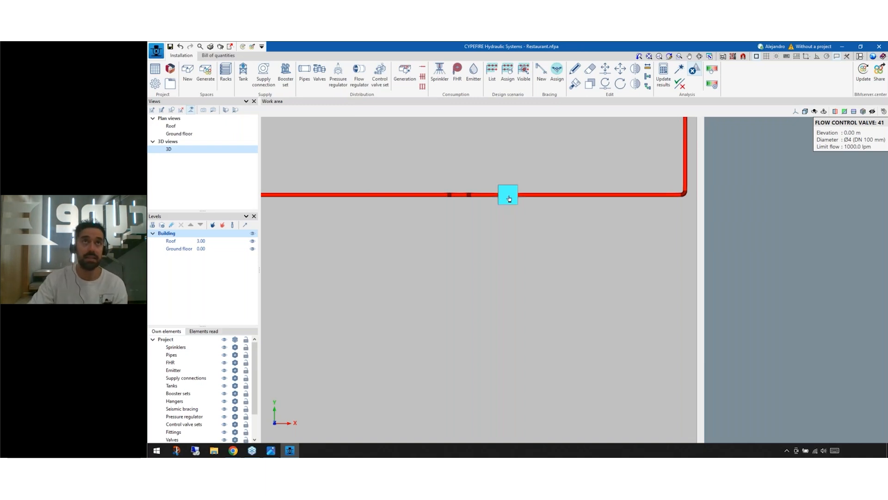
scroll(498, 203, "up", 1)
scroll(498, 203, "up", 1)
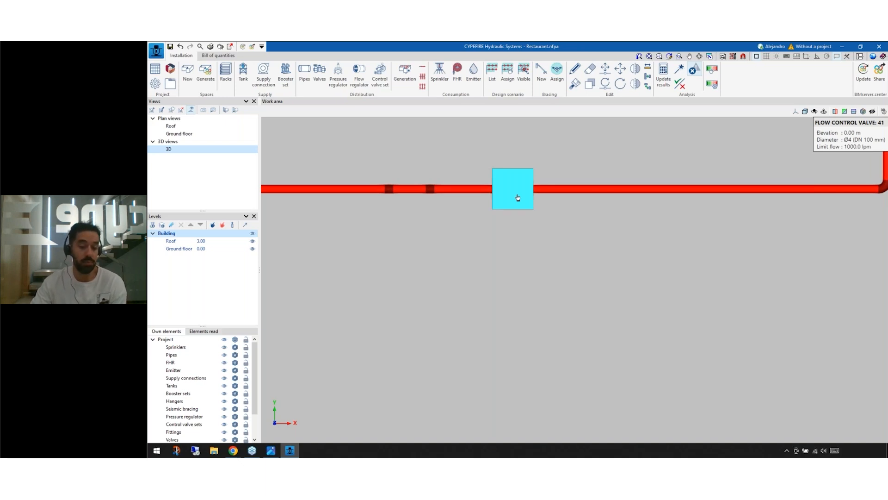
Step: Reverse the flow control valve's orientation through the entered elements by making its Ux and Vy components negative
left_click(172, 83)
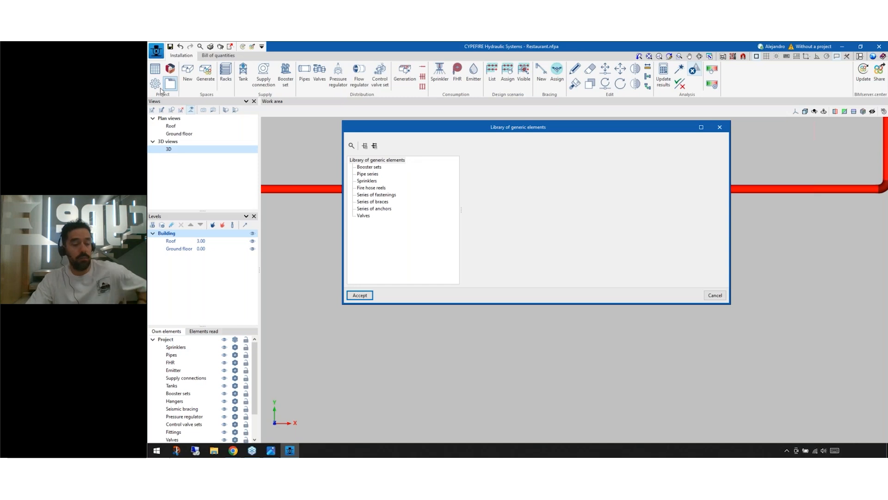
left_click(155, 69)
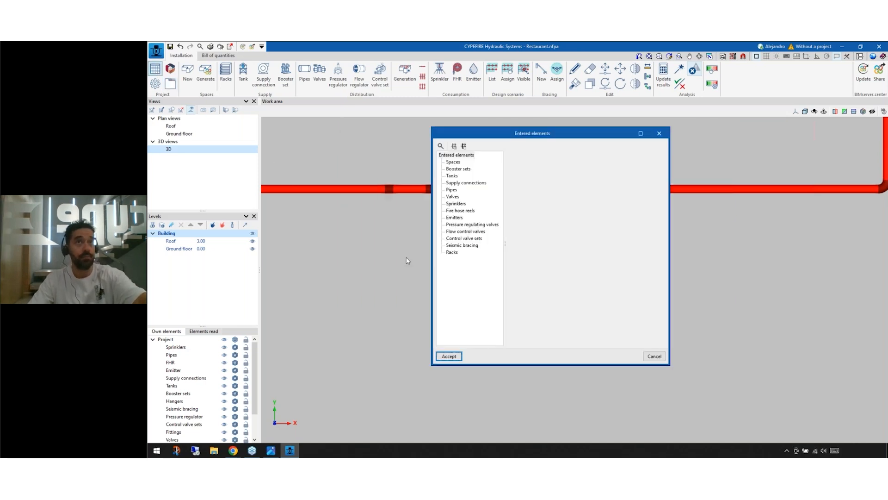
left_click(462, 237)
left_click(463, 232)
left_click(551, 165)
left_click(520, 145)
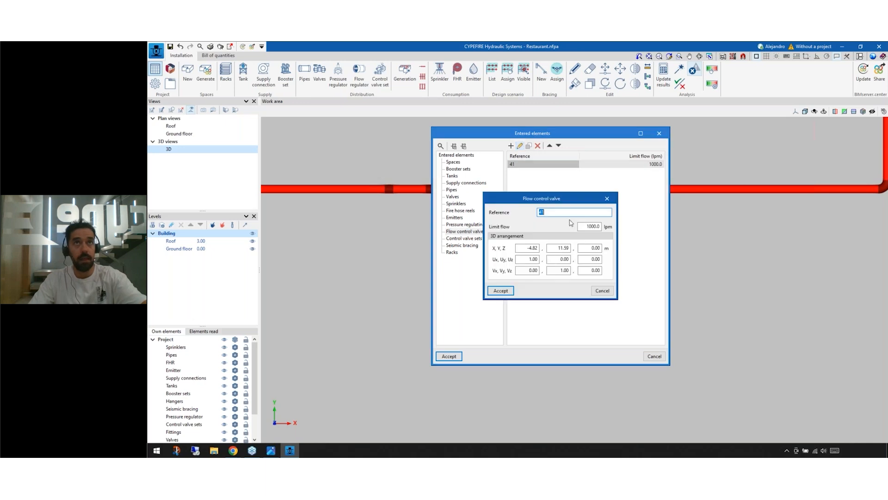
left_click(520, 259)
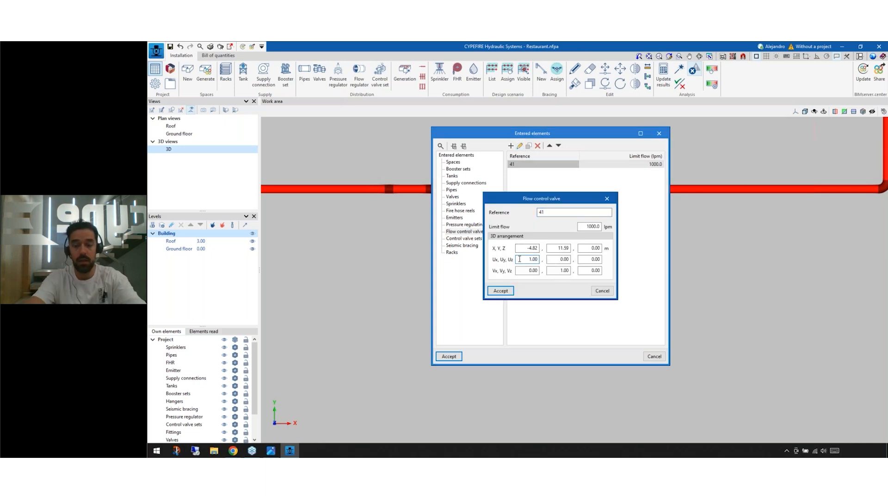
type("-1")
key("Tab")
key("Tab")
key("Tab")
key("Tab")
key("BackSpace")
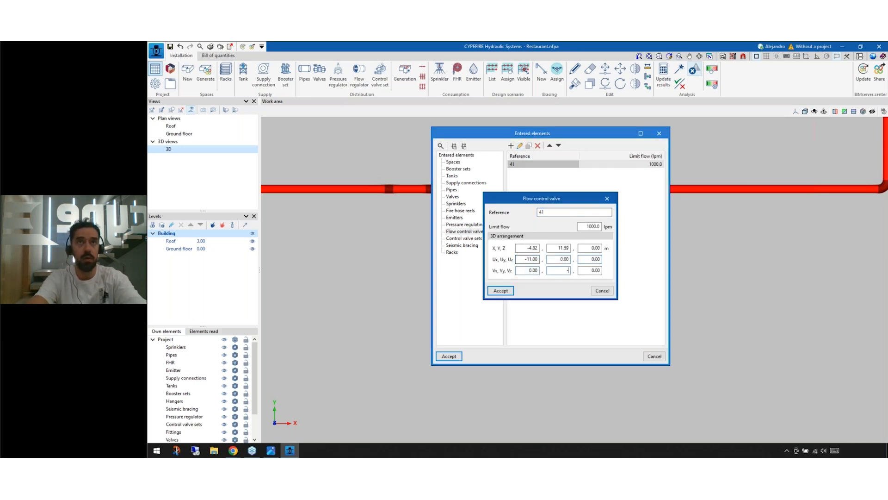
key("Return")
left_click_drag(581, 131, 414, 121)
key("Return")
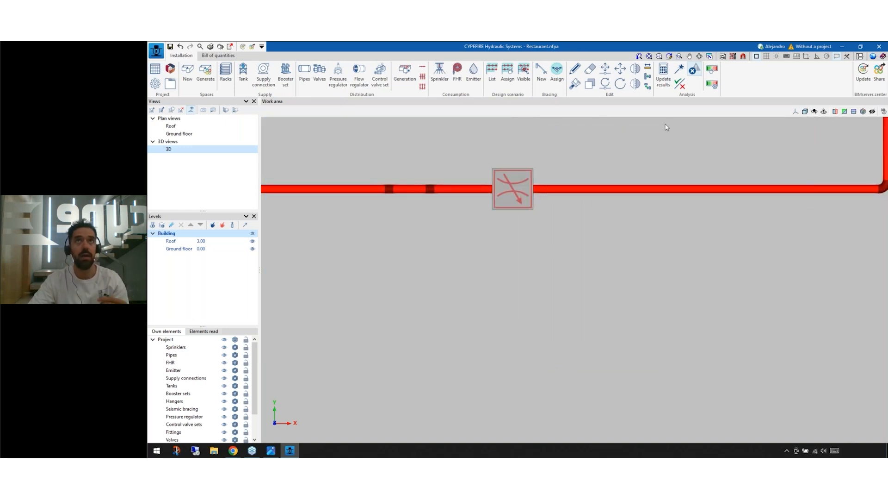
Step: Update the analysis results and examine the error marker on the reversed flow control valve
left_click(665, 80)
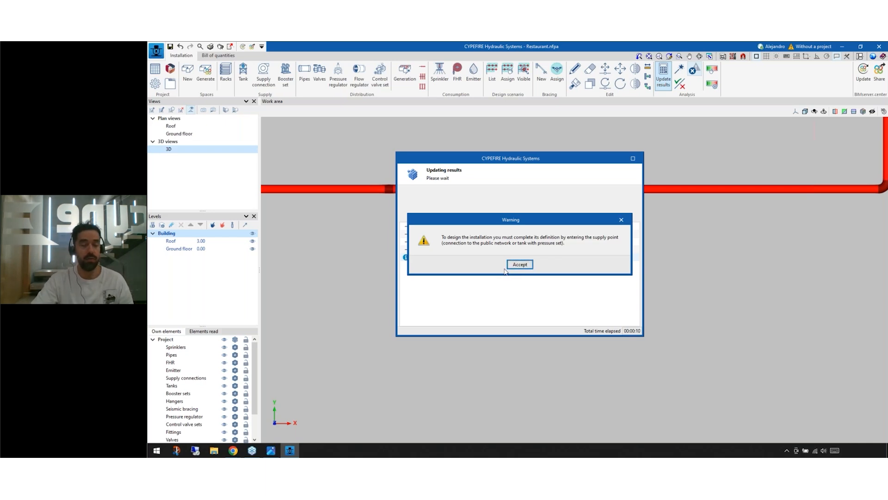
left_click(511, 267)
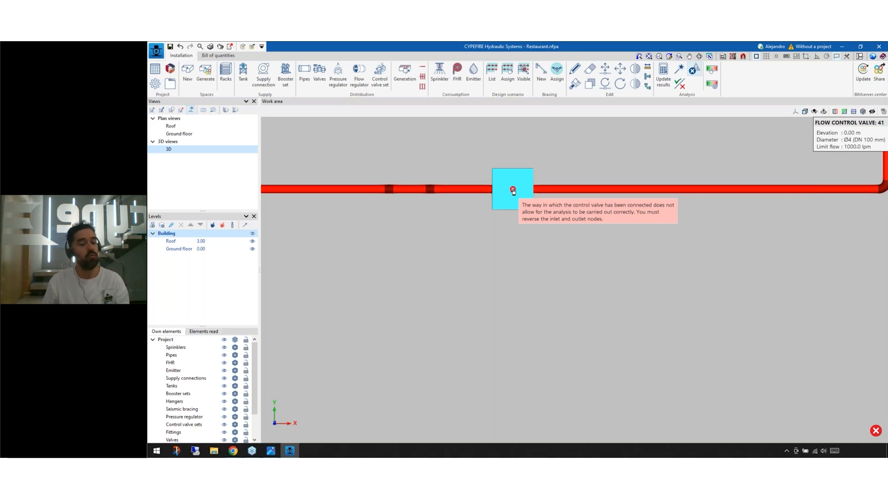
scroll(513, 191, "down", 3)
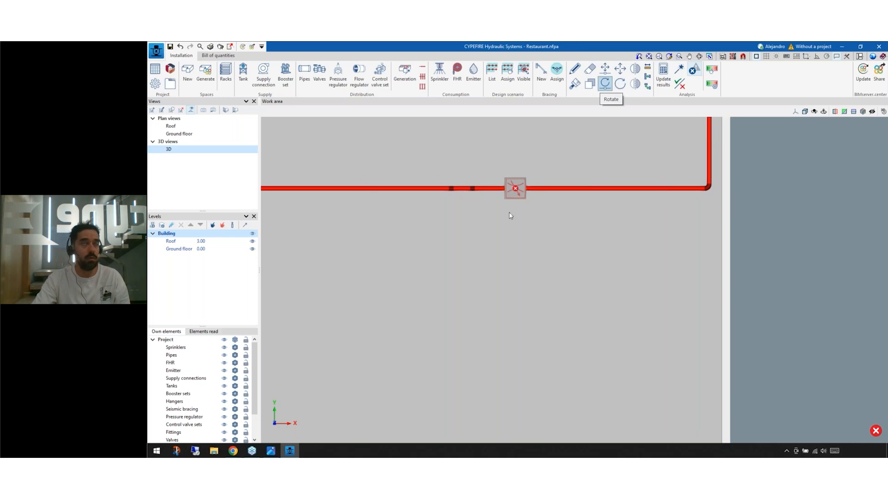
left_click(155, 69)
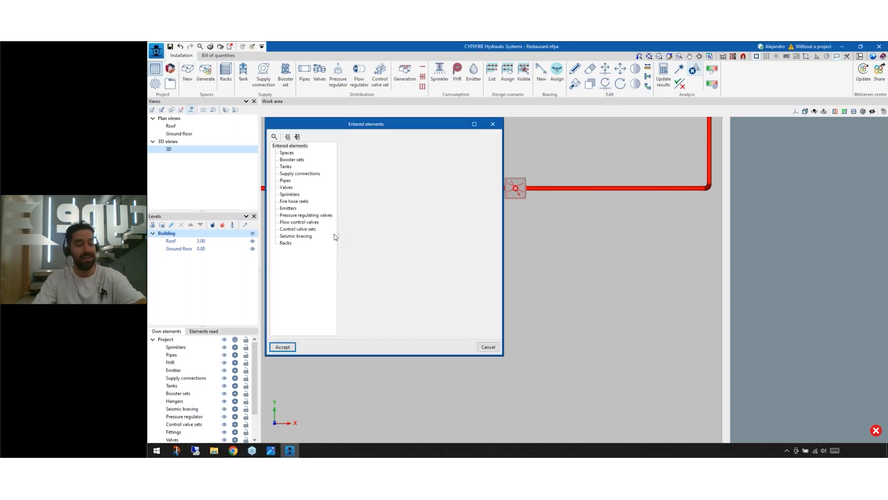
key("Escape")
left_click(496, 238)
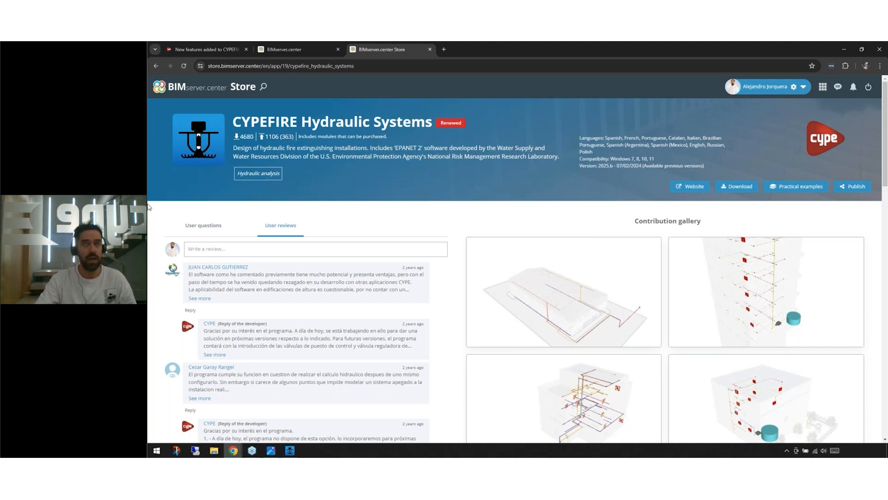
Step: View the user questions on the CYPEFIRE Hydraulic Systems page of the BIMserver.center Store, and return to the Restaurant job
left_click(199, 225)
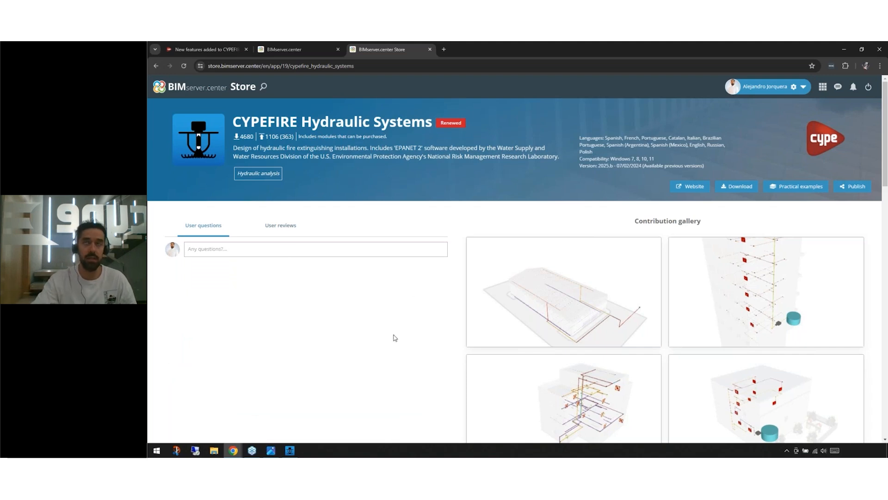
left_click(843, 49)
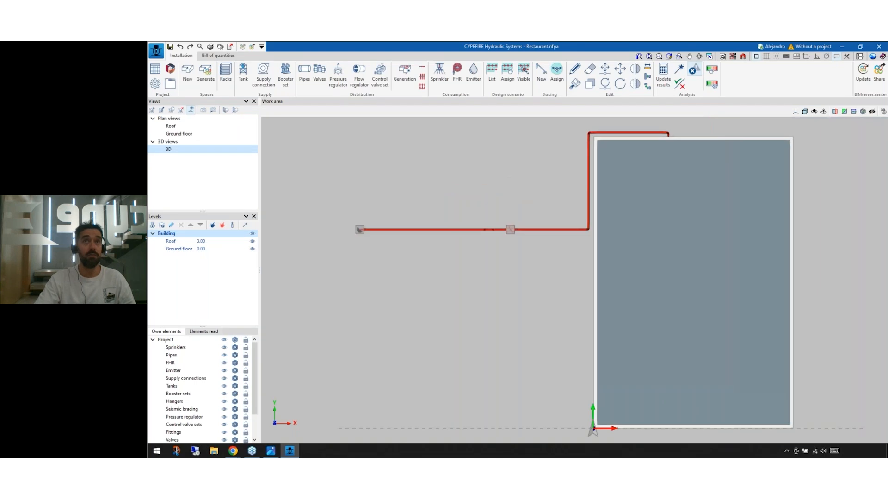